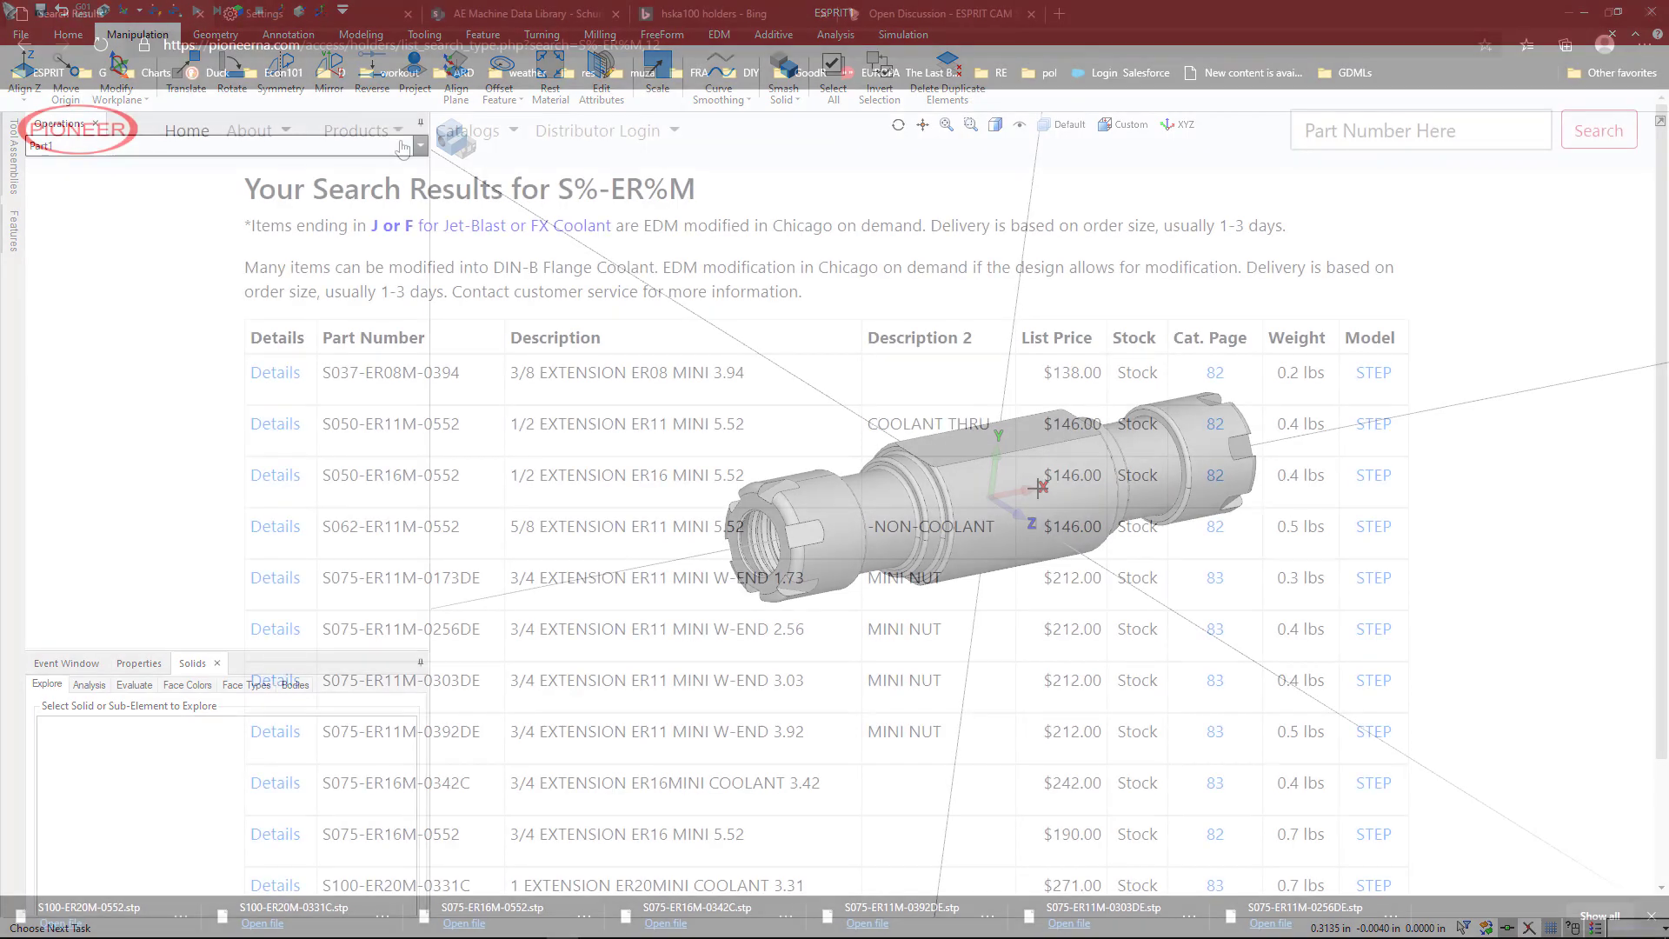
- Browse the Pioneer tool holder catalog to the STEP model listings for straight shank ER Mini collet chucks
{"action": "left_click", "coordinate": [385, 139]}
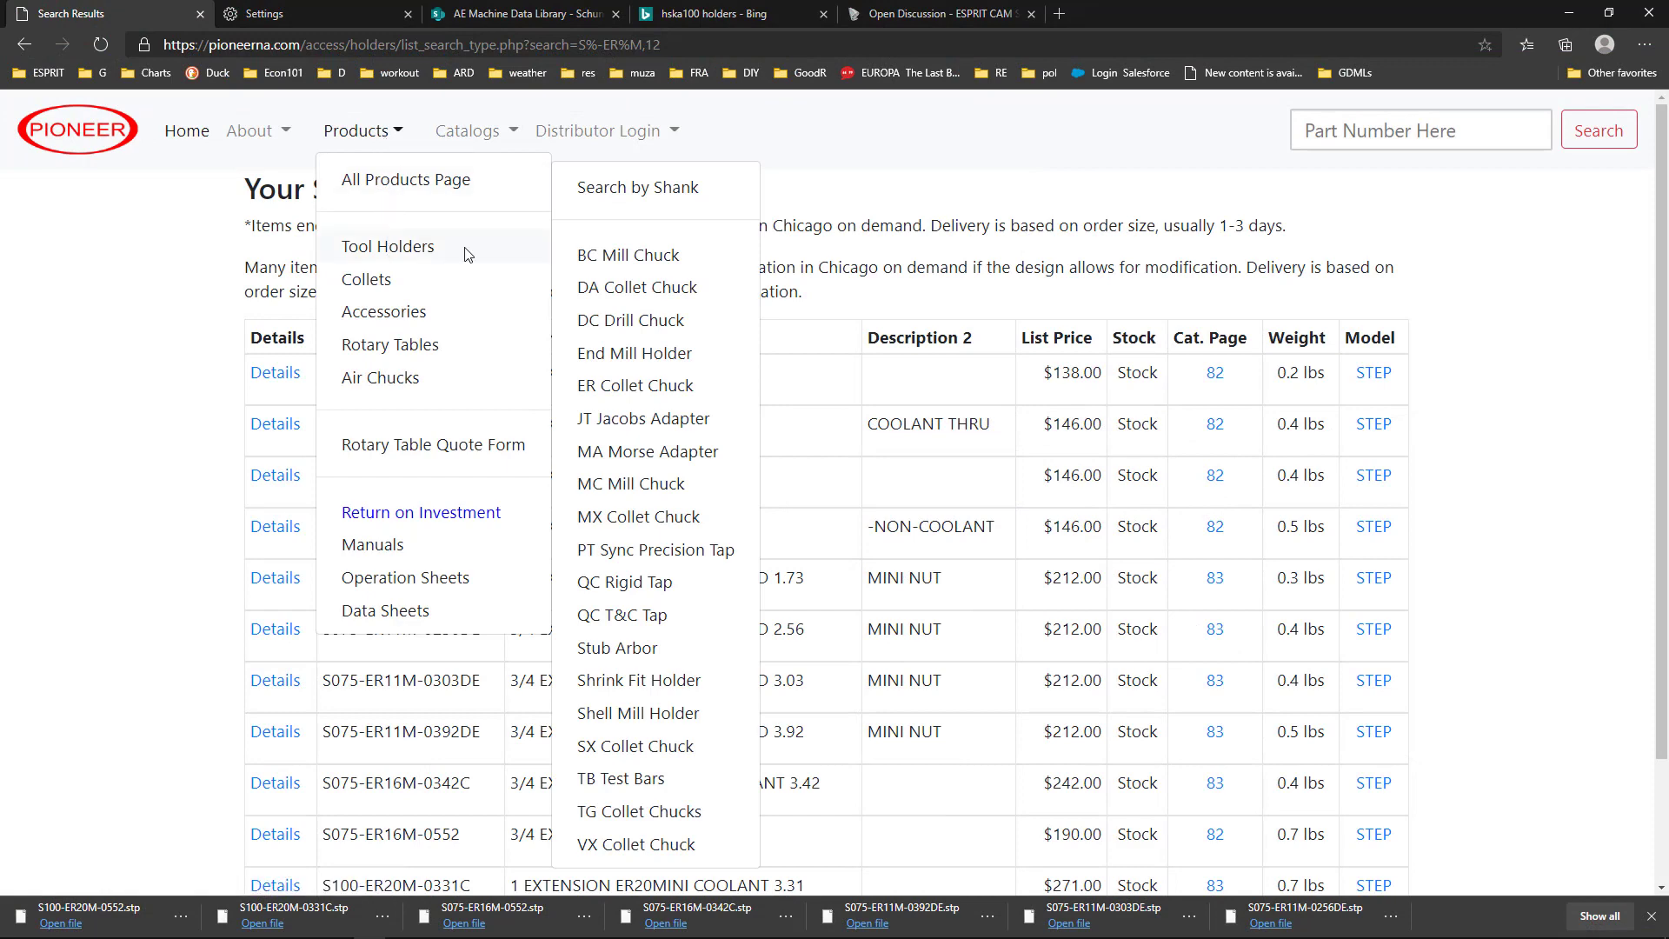
{"action": "left_click", "coordinate": [623, 189]}
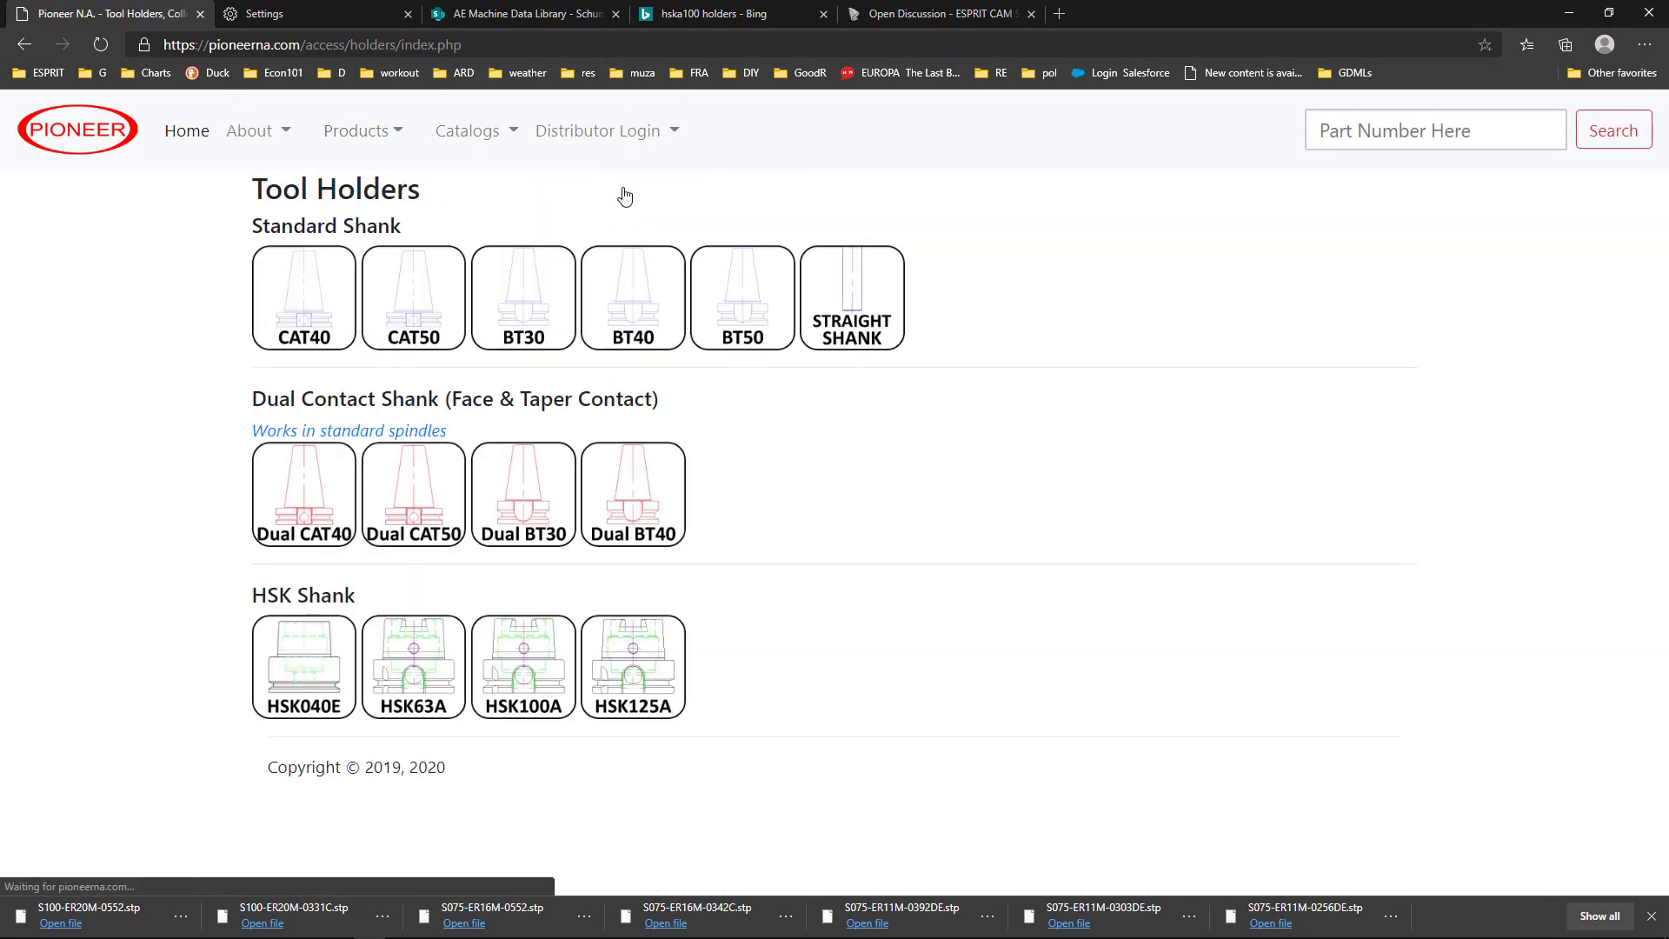
{"action": "left_click", "coordinate": [869, 319]}
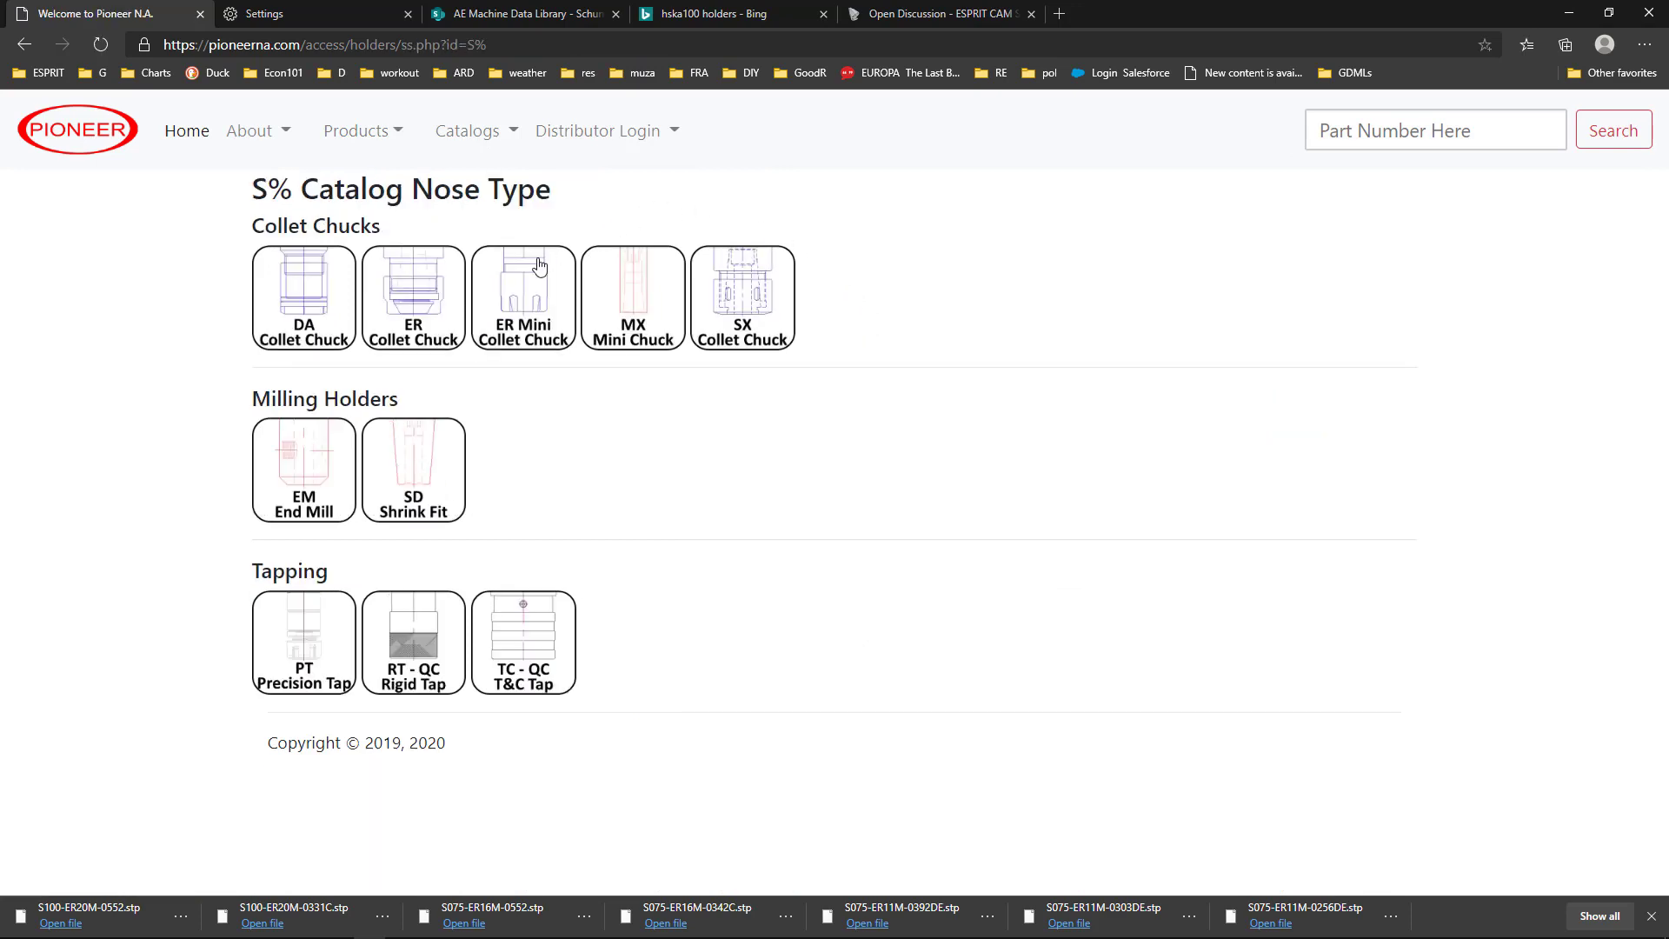
{"action": "left_click", "coordinate": [518, 309]}
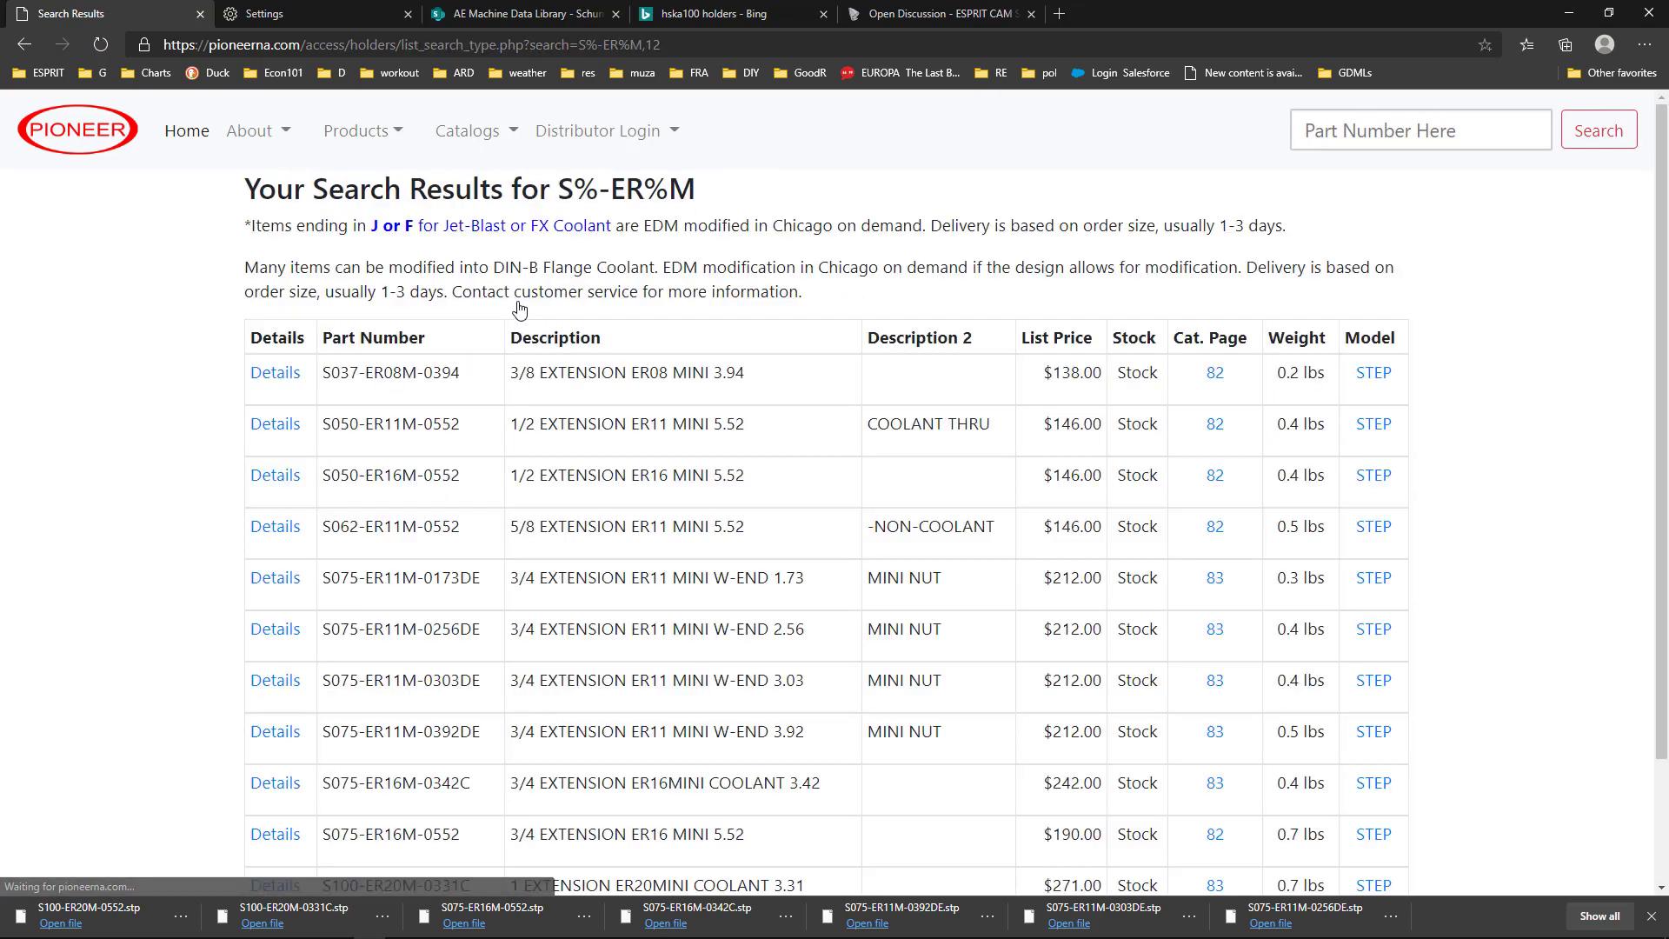
{"action": "scroll", "coordinate": [1504, 328], "scroll_direction": "down", "scroll_amount": 3}
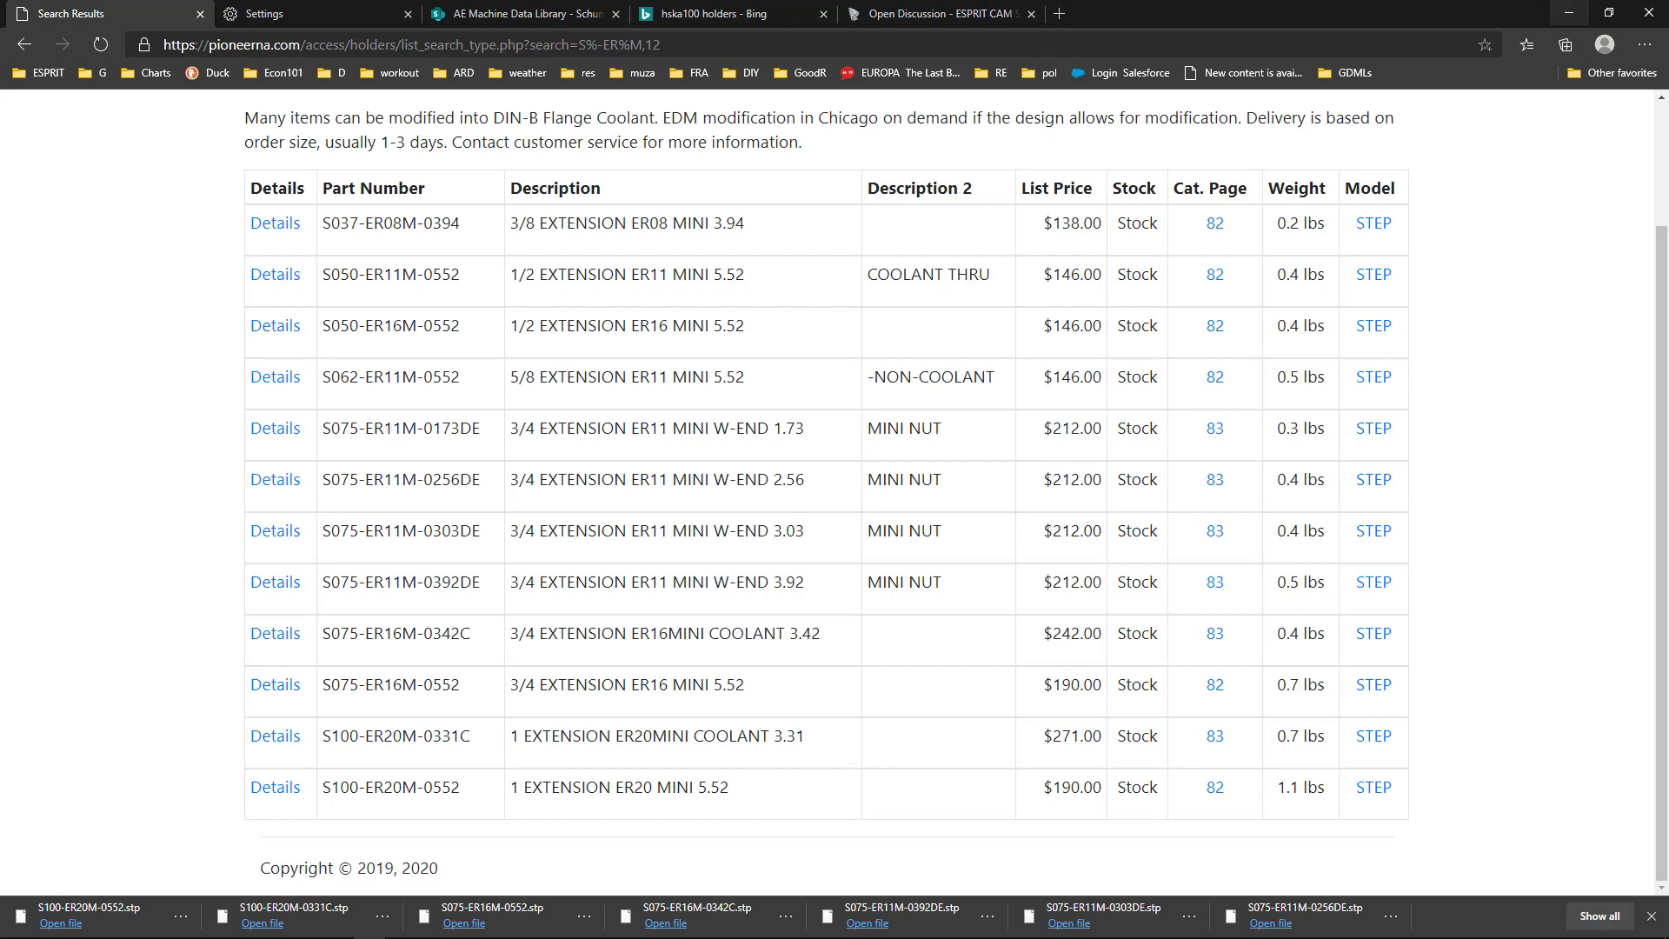
- Switch to ESPRIT and align the holder model to Z using the end face of one collet nut
{"action": "left_click", "coordinate": [1569, 13]}
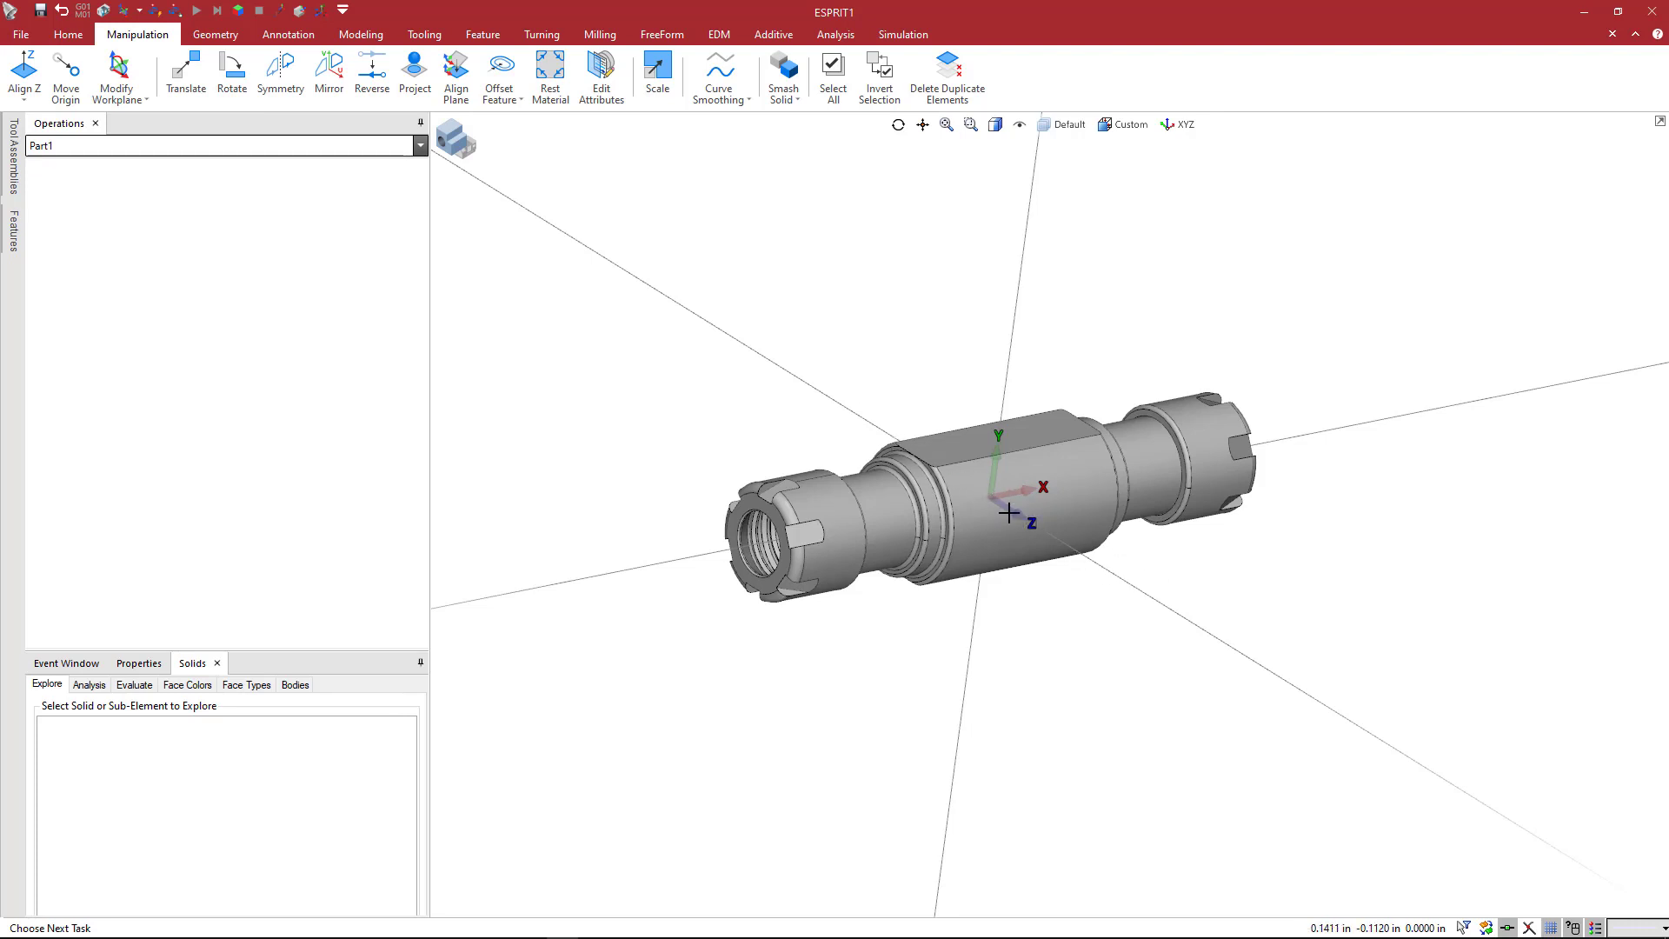
{"action": "scroll", "coordinate": [739, 496], "scroll_direction": "up", "scroll_amount": 3}
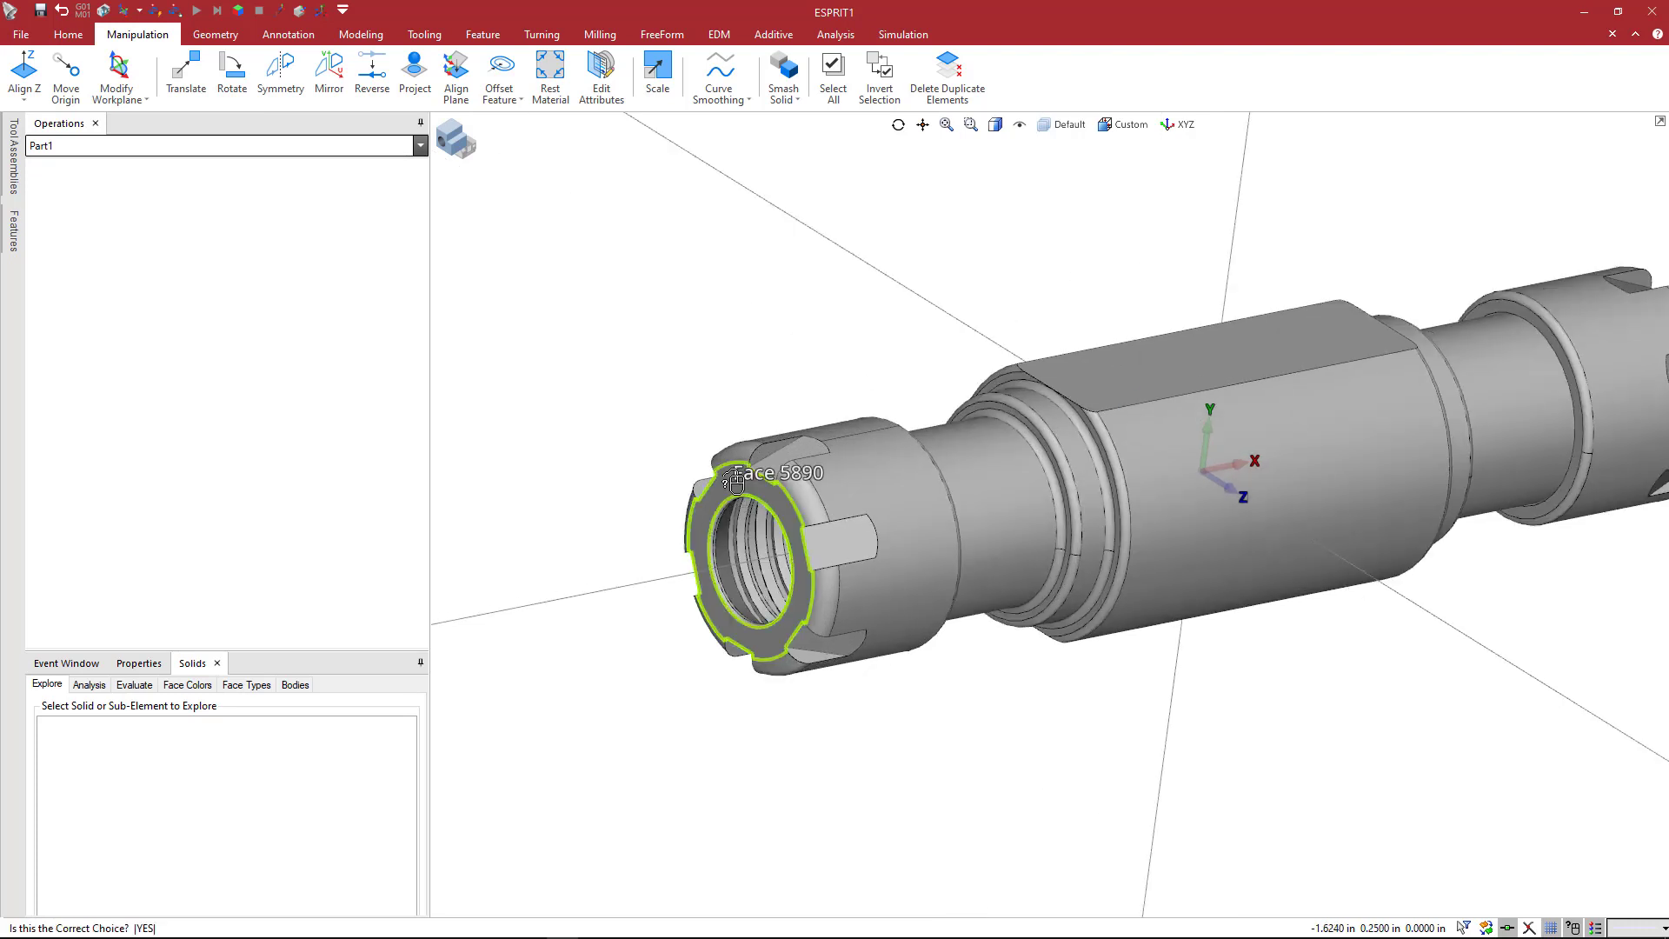
{"action": "left_click", "coordinate": [736, 480]}
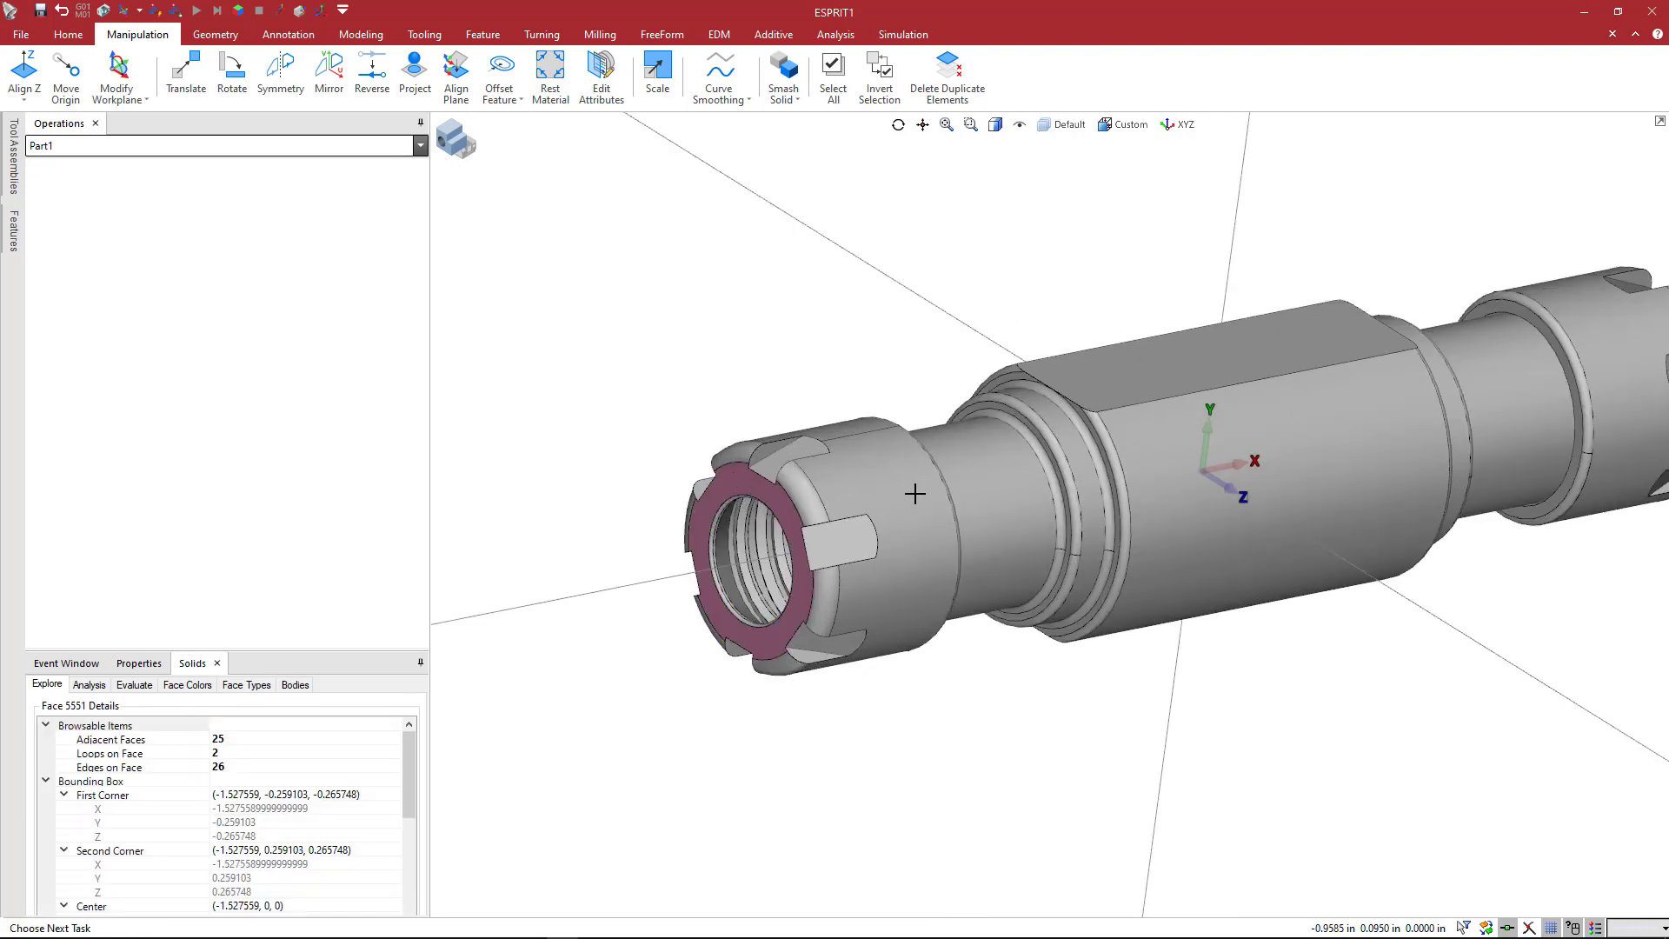
{"action": "scroll", "coordinate": [914, 493], "scroll_direction": "down", "scroll_amount": 2}
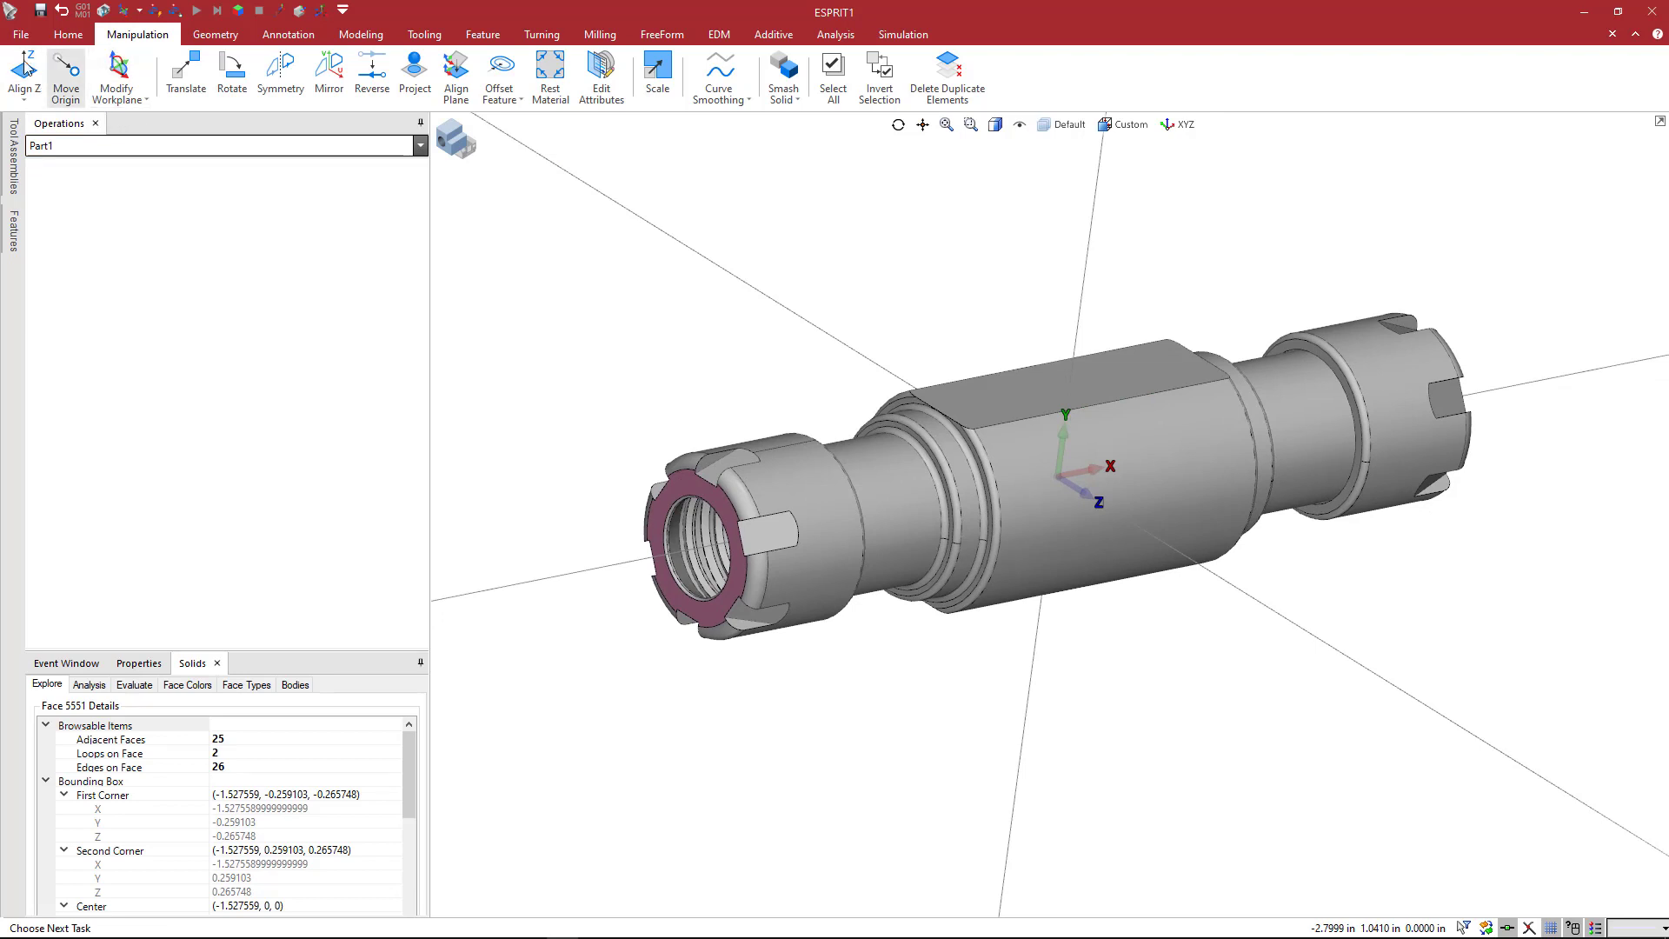
{"action": "left_click", "coordinate": [69, 35]}
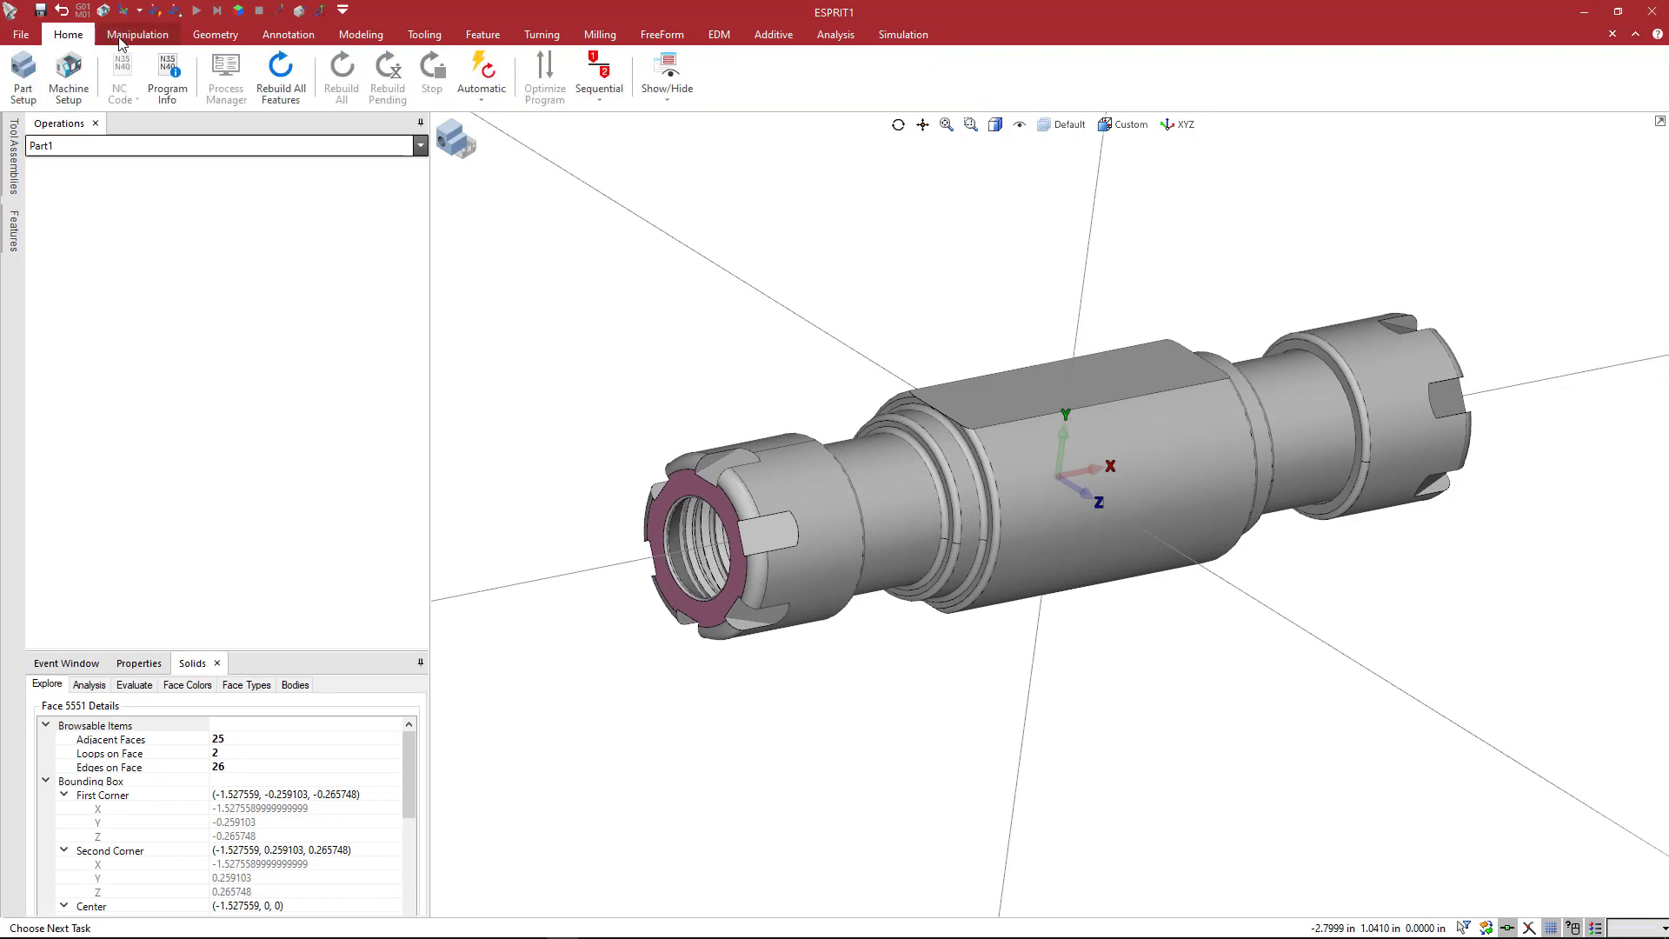
{"action": "left_click", "coordinate": [126, 37]}
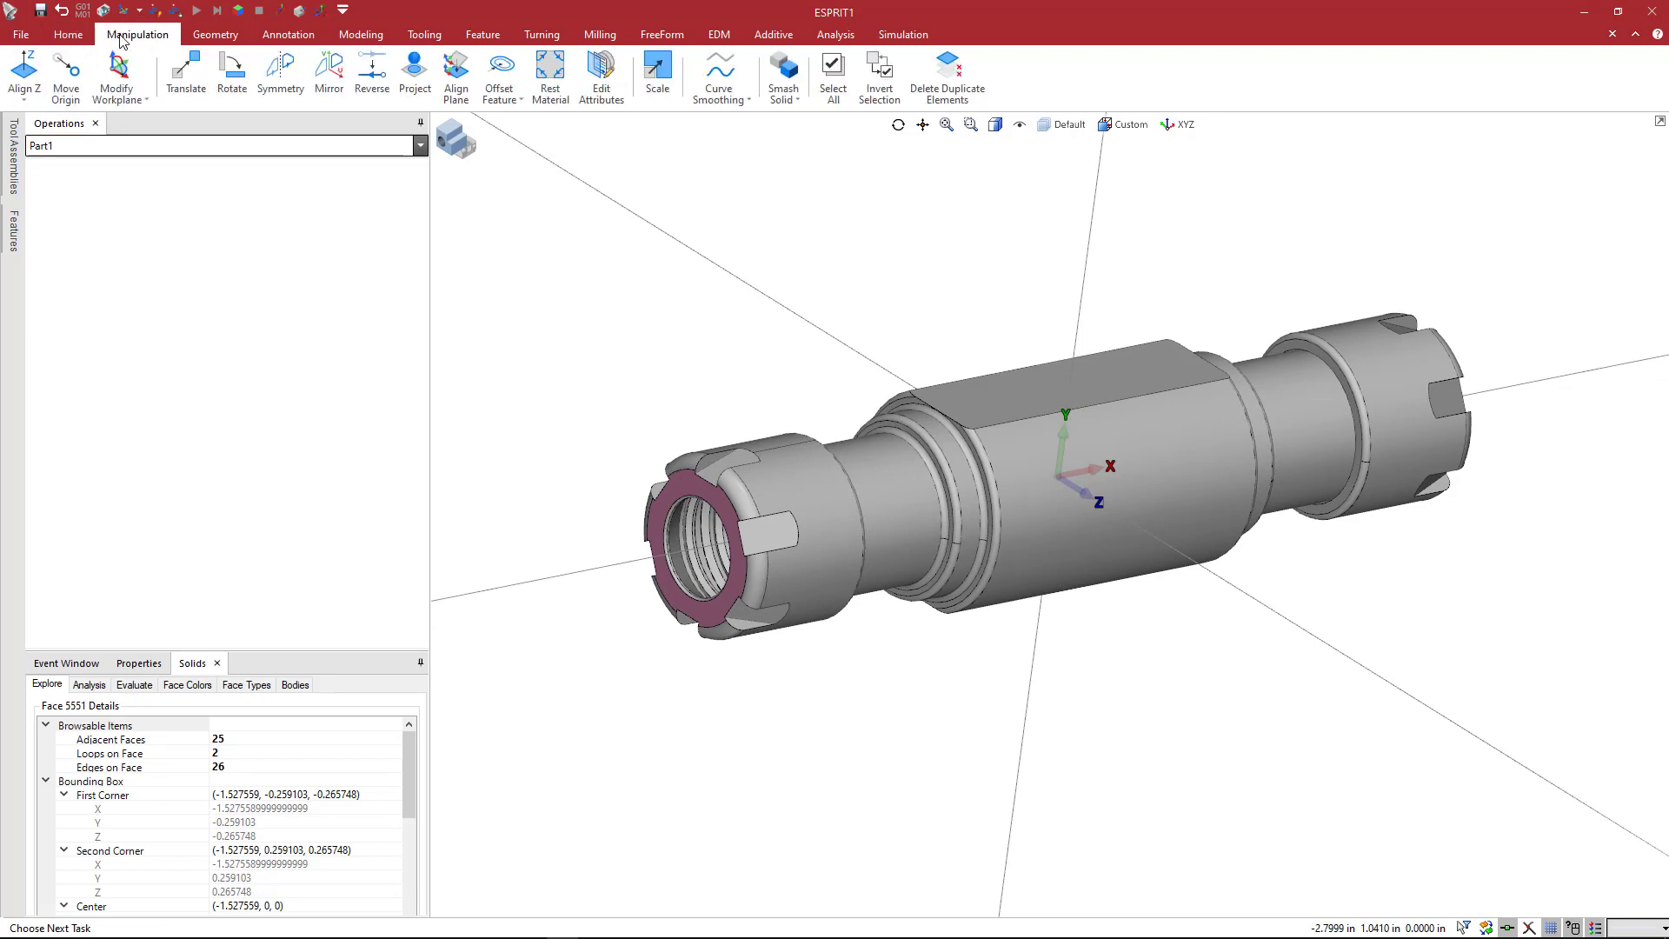
{"action": "left_click", "coordinate": [25, 75]}
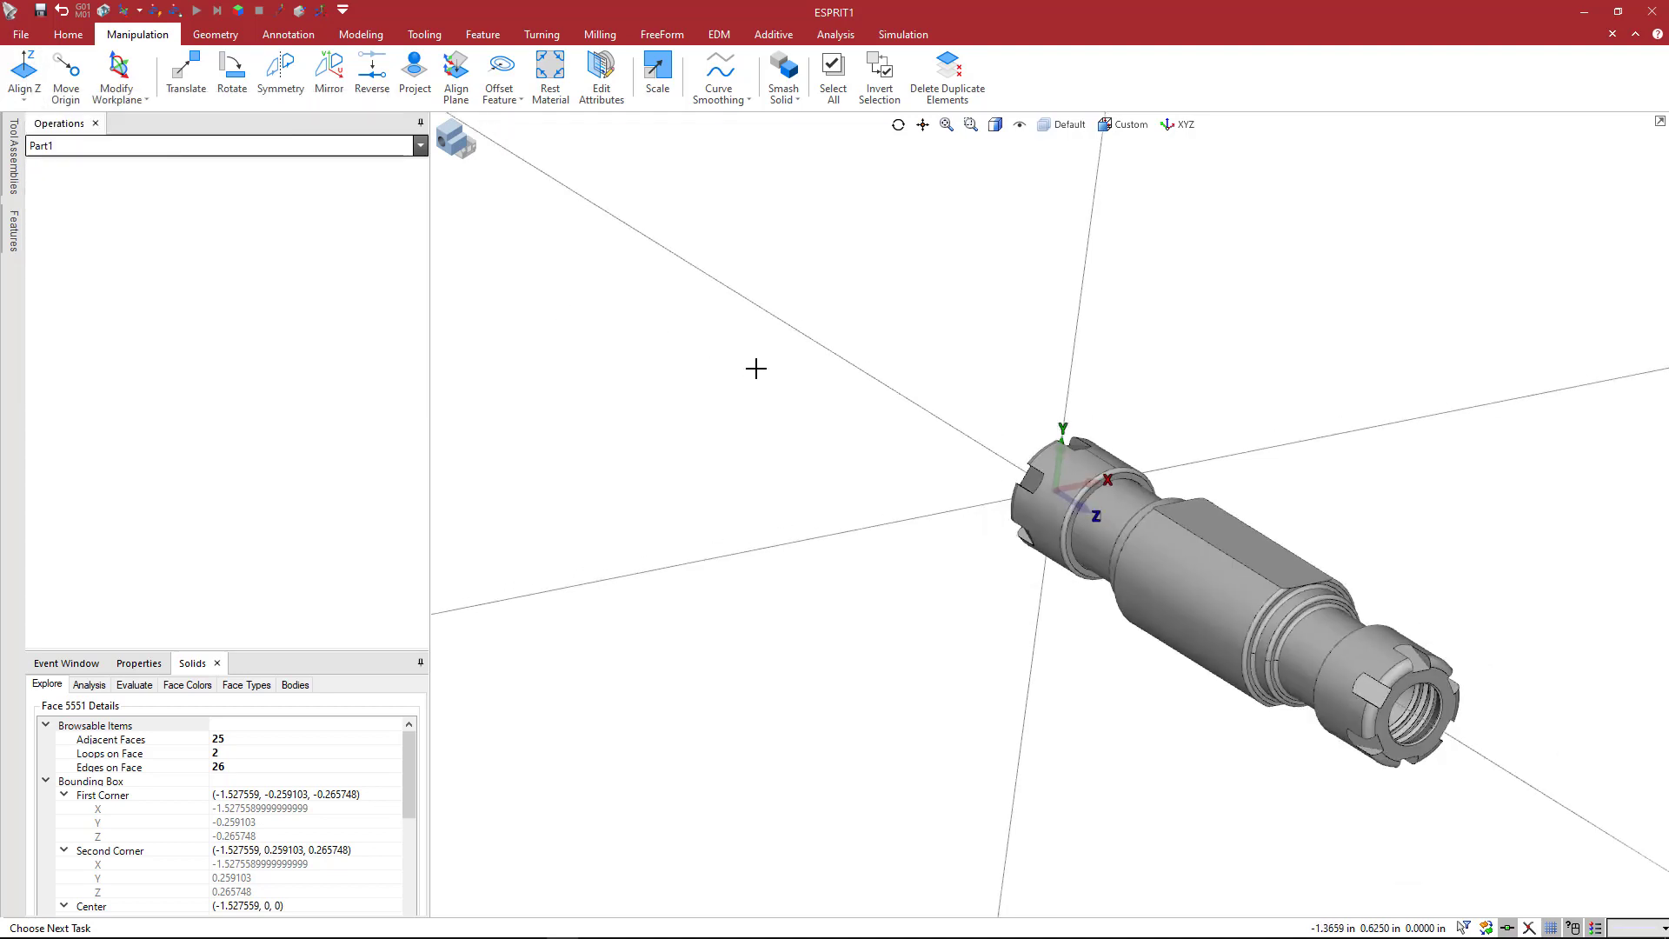
- Clear the face selection and examine the aligned holder's orientation and the origin at the collet nut face
{"action": "middle_click_drag", "start_coordinate": [659, 350], "coordinate": [875, 518]}
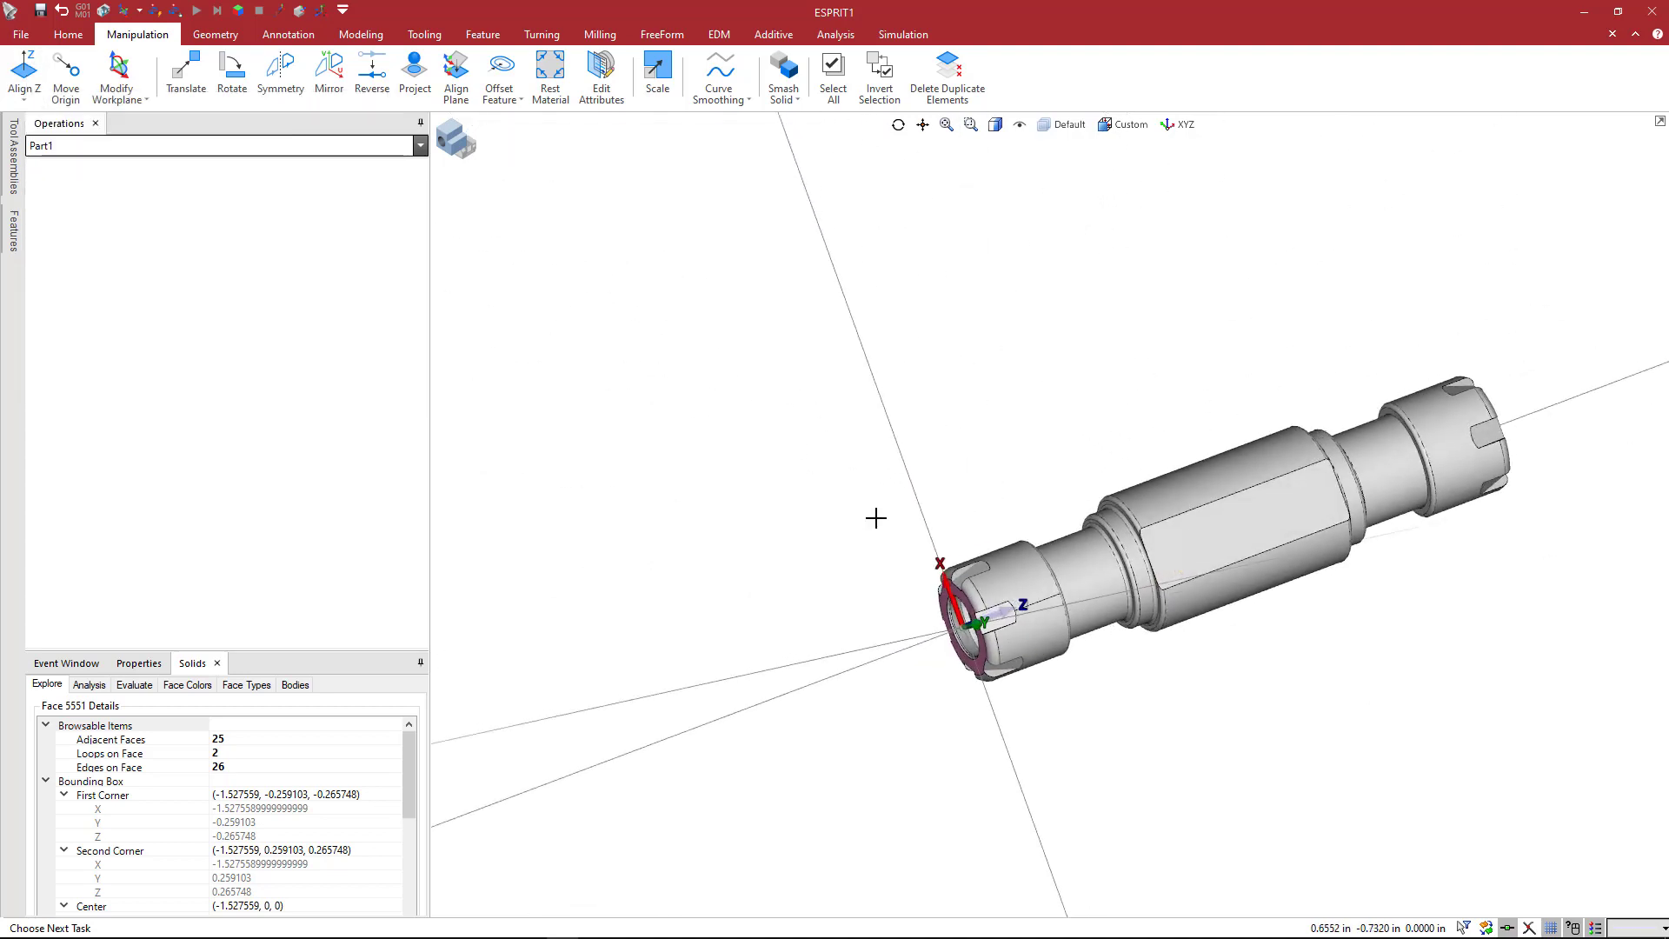
{"action": "scroll", "coordinate": [875, 518], "scroll_direction": "up", "scroll_amount": 5}
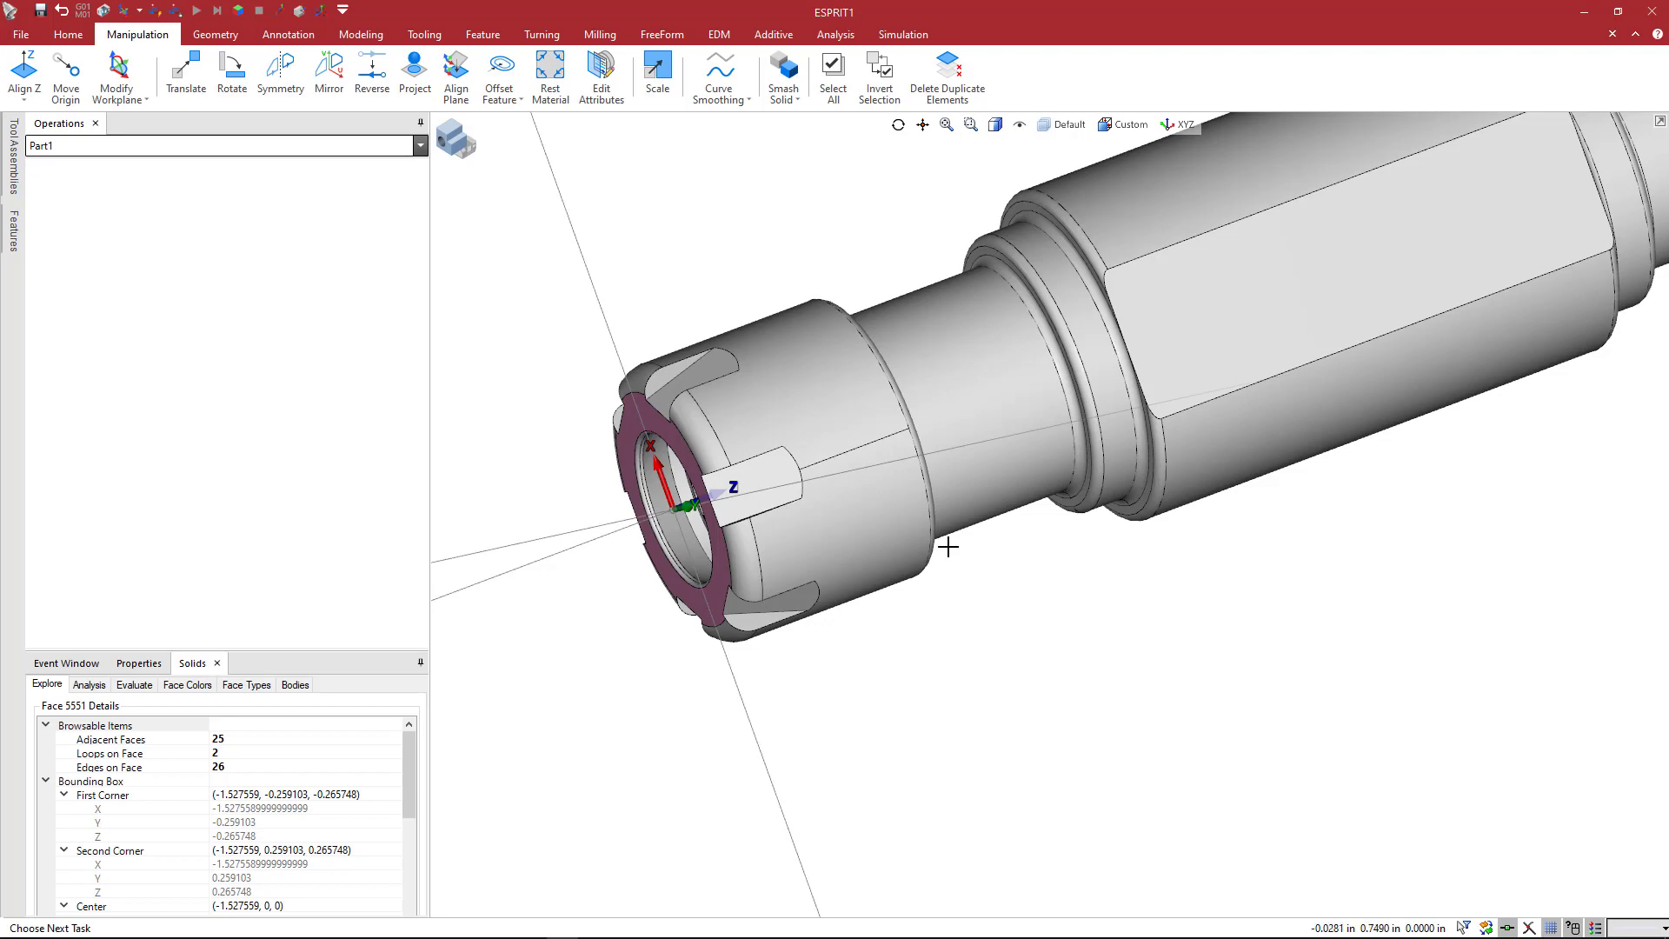
{"action": "left_click", "coordinate": [1154, 626]}
{"action": "scroll", "coordinate": [1028, 599], "scroll_direction": "down", "scroll_amount": 2}
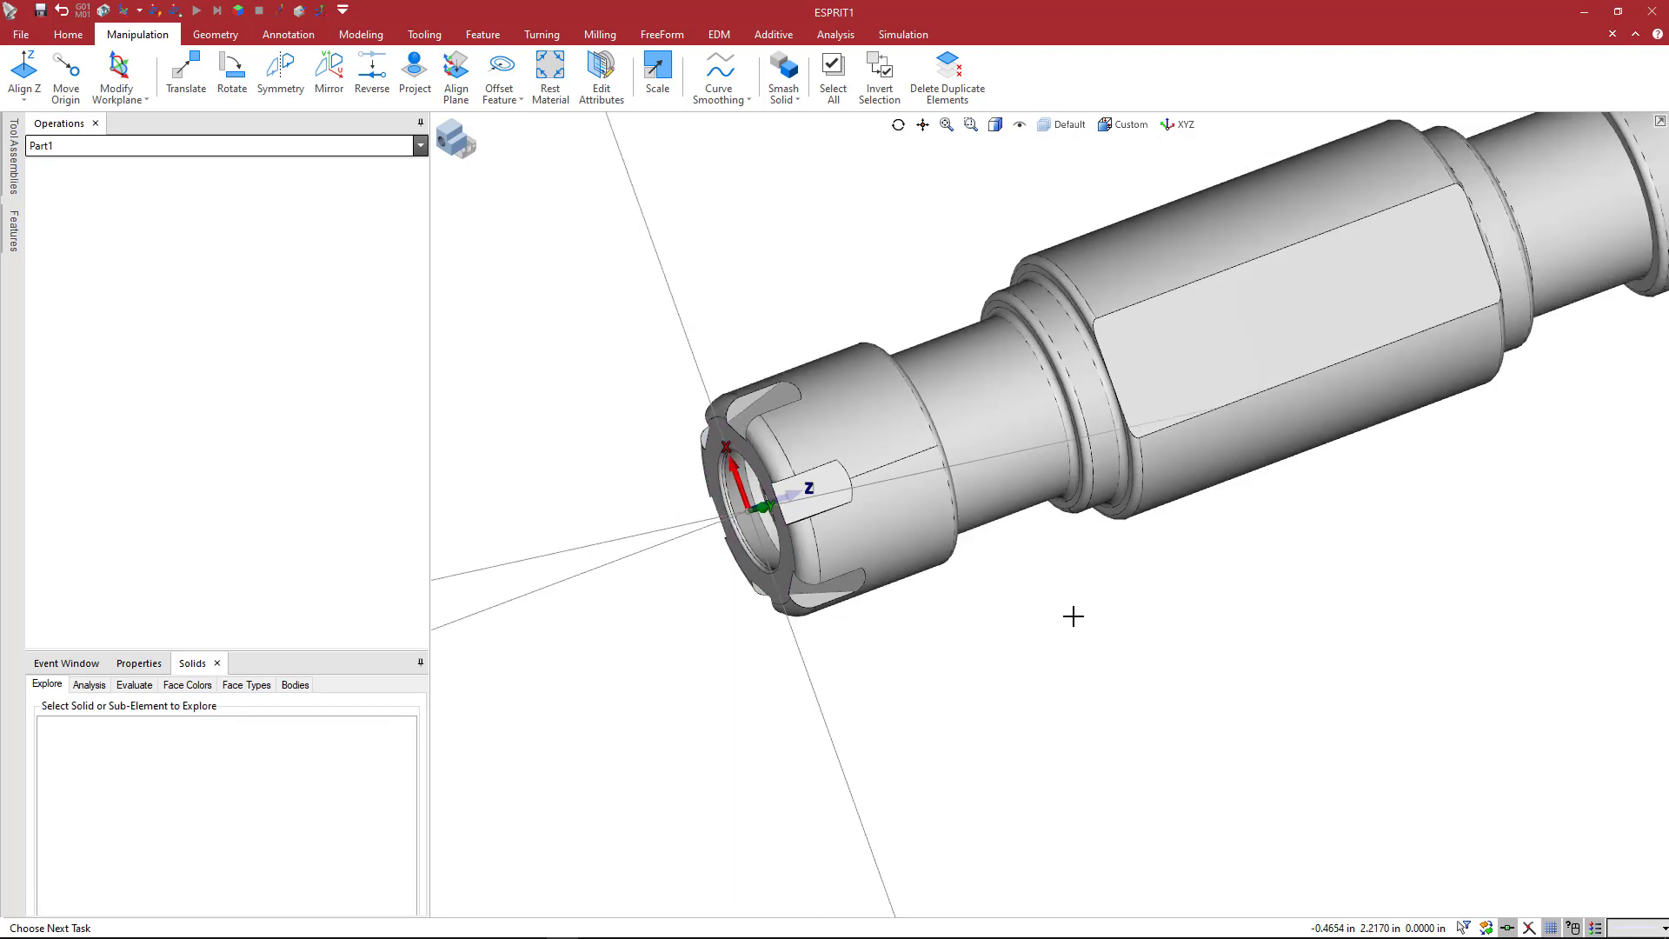
{"action": "middle_click_drag", "start_coordinate": [1073, 616], "coordinate": [1159, 651]}
{"action": "scroll", "coordinate": [1075, 613], "scroll_direction": "up", "scroll_amount": 2}
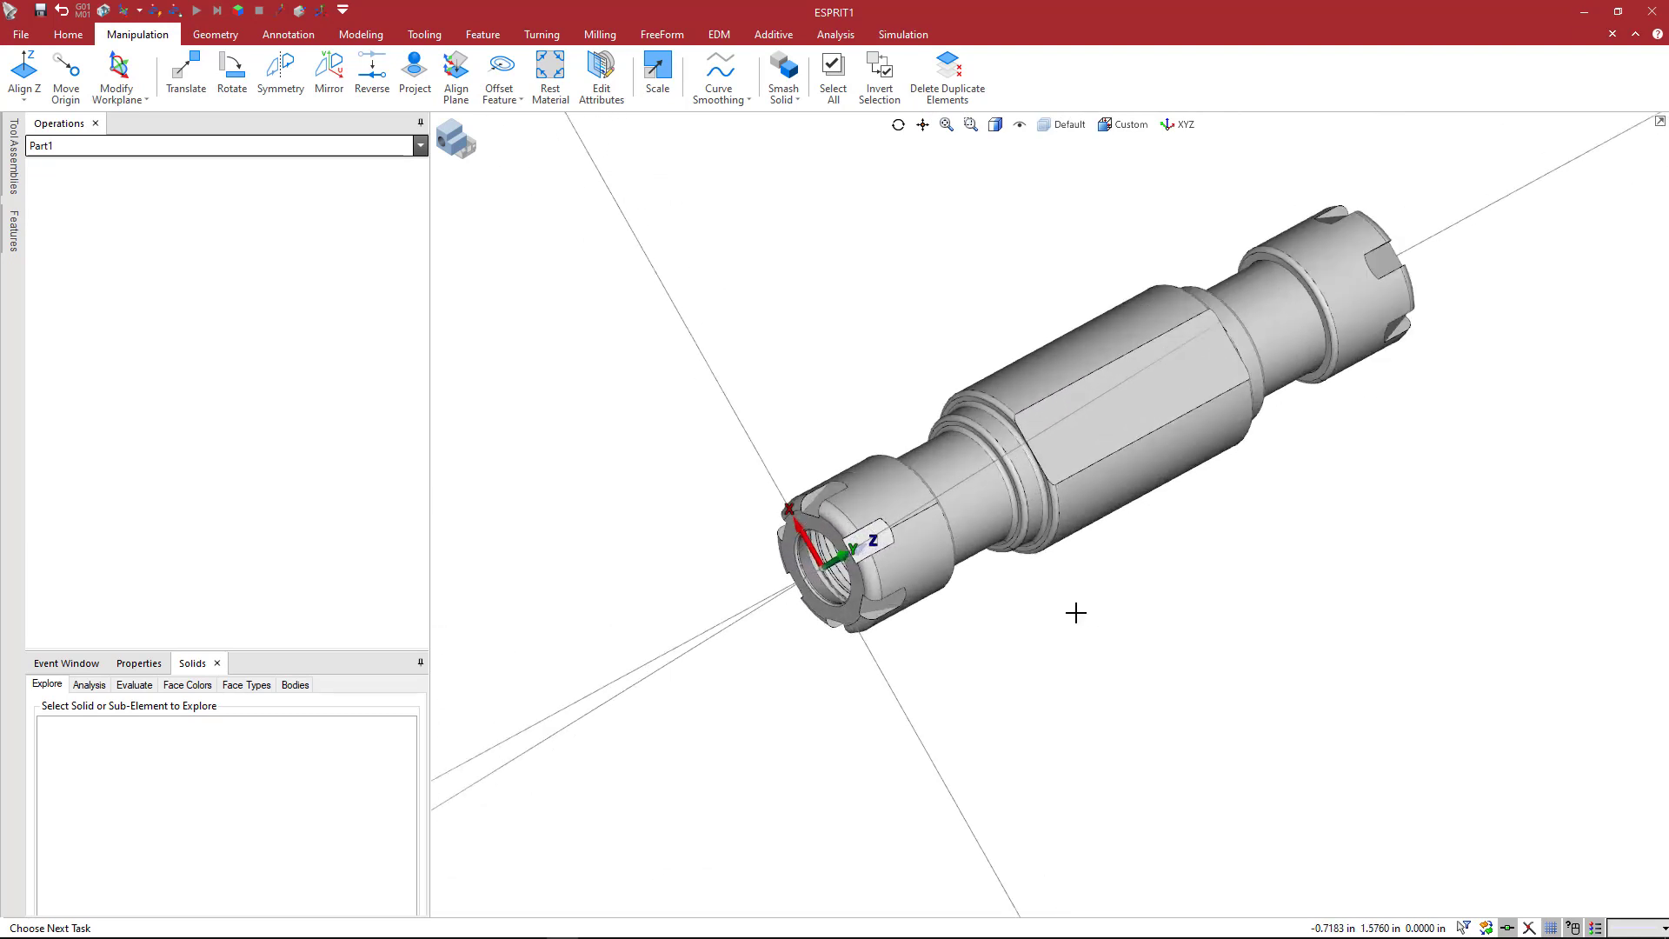
{"action": "scroll", "coordinate": [1075, 613], "scroll_direction": "up", "scroll_amount": 1}
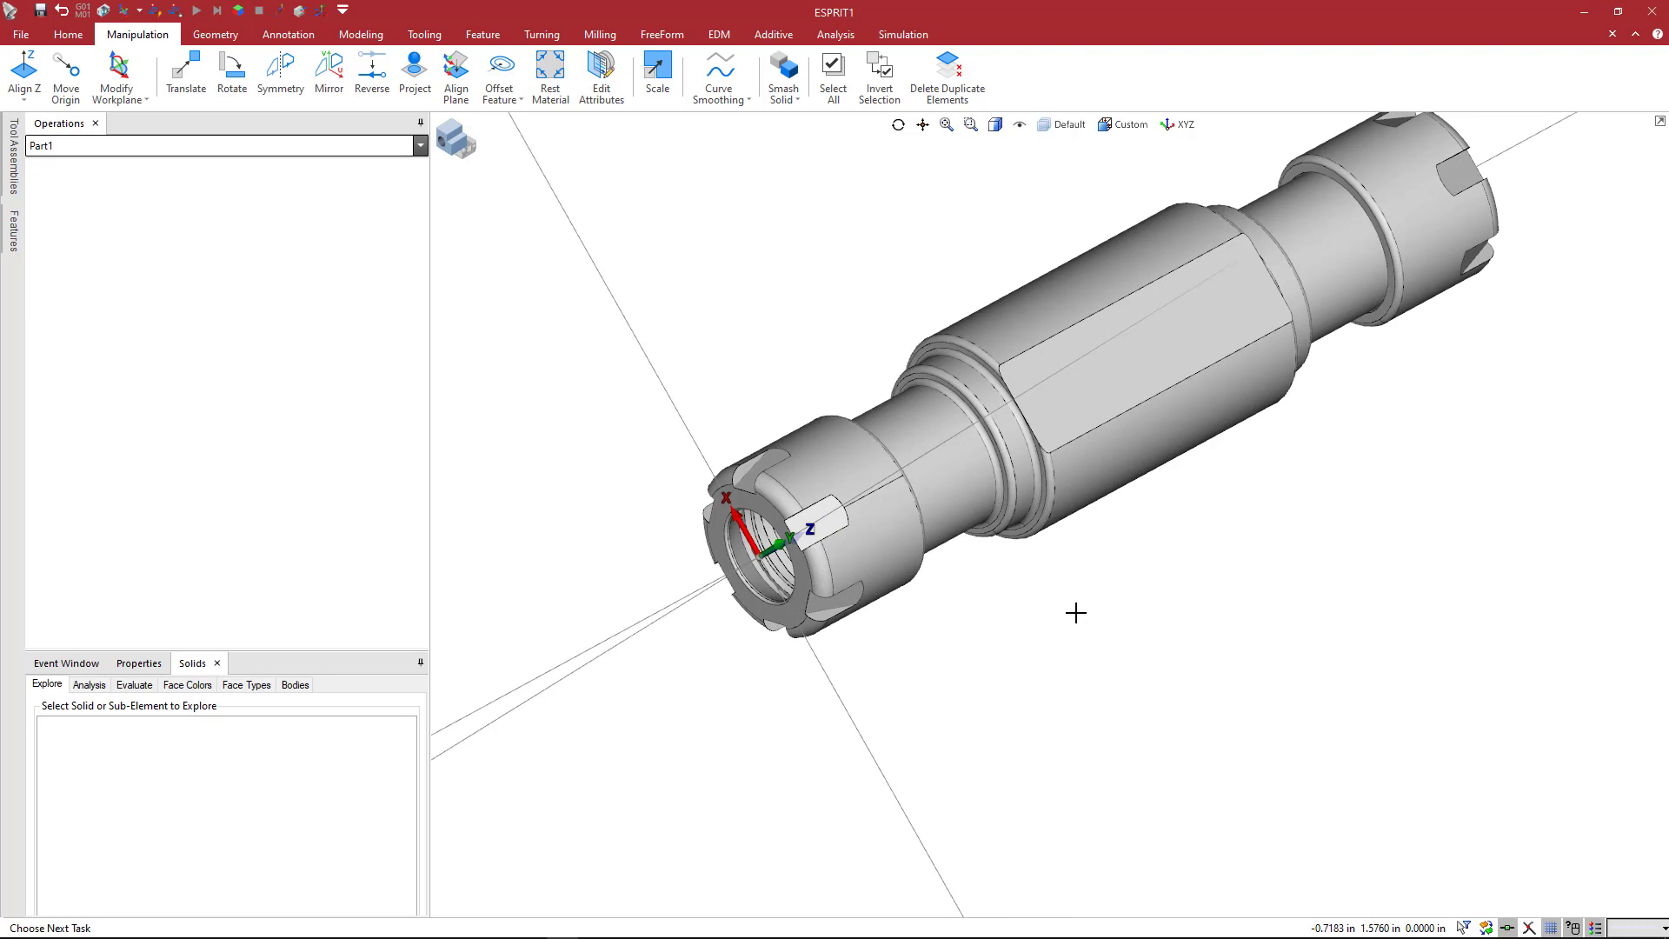
{"action": "mouse_move", "coordinate": [1037, 589]}
{"action": "middle_mouse_down"}
{"action": "mouse_move", "coordinate": [1081, 603]}
{"action": "mouse_move", "coordinate": [1067, 587]}
{"action": "mouse_move", "coordinate": [1040, 618]}
{"action": "mouse_move", "coordinate": [1057, 626]}
{"action": "mouse_move", "coordinate": [1039, 606]}
{"action": "middle_mouse_up"}
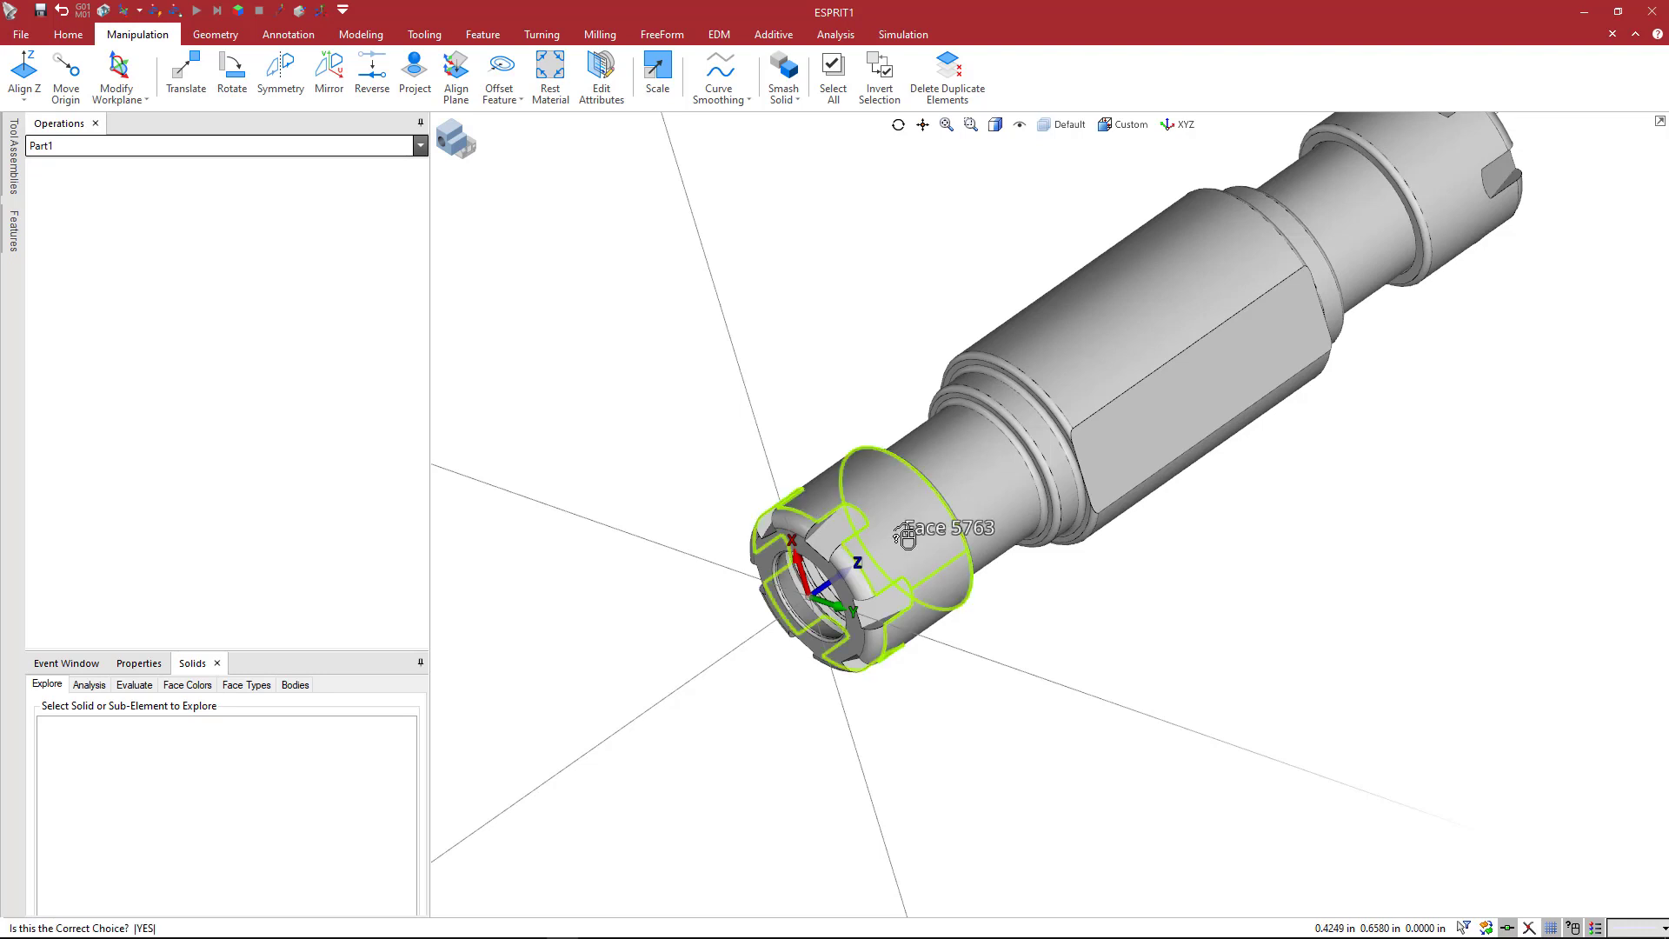
- Select the collet nut bodies at both ends of the holder and set their color to dark gray, RGB 92, 92, 92
{"action": "left_click", "coordinate": [856, 558]}
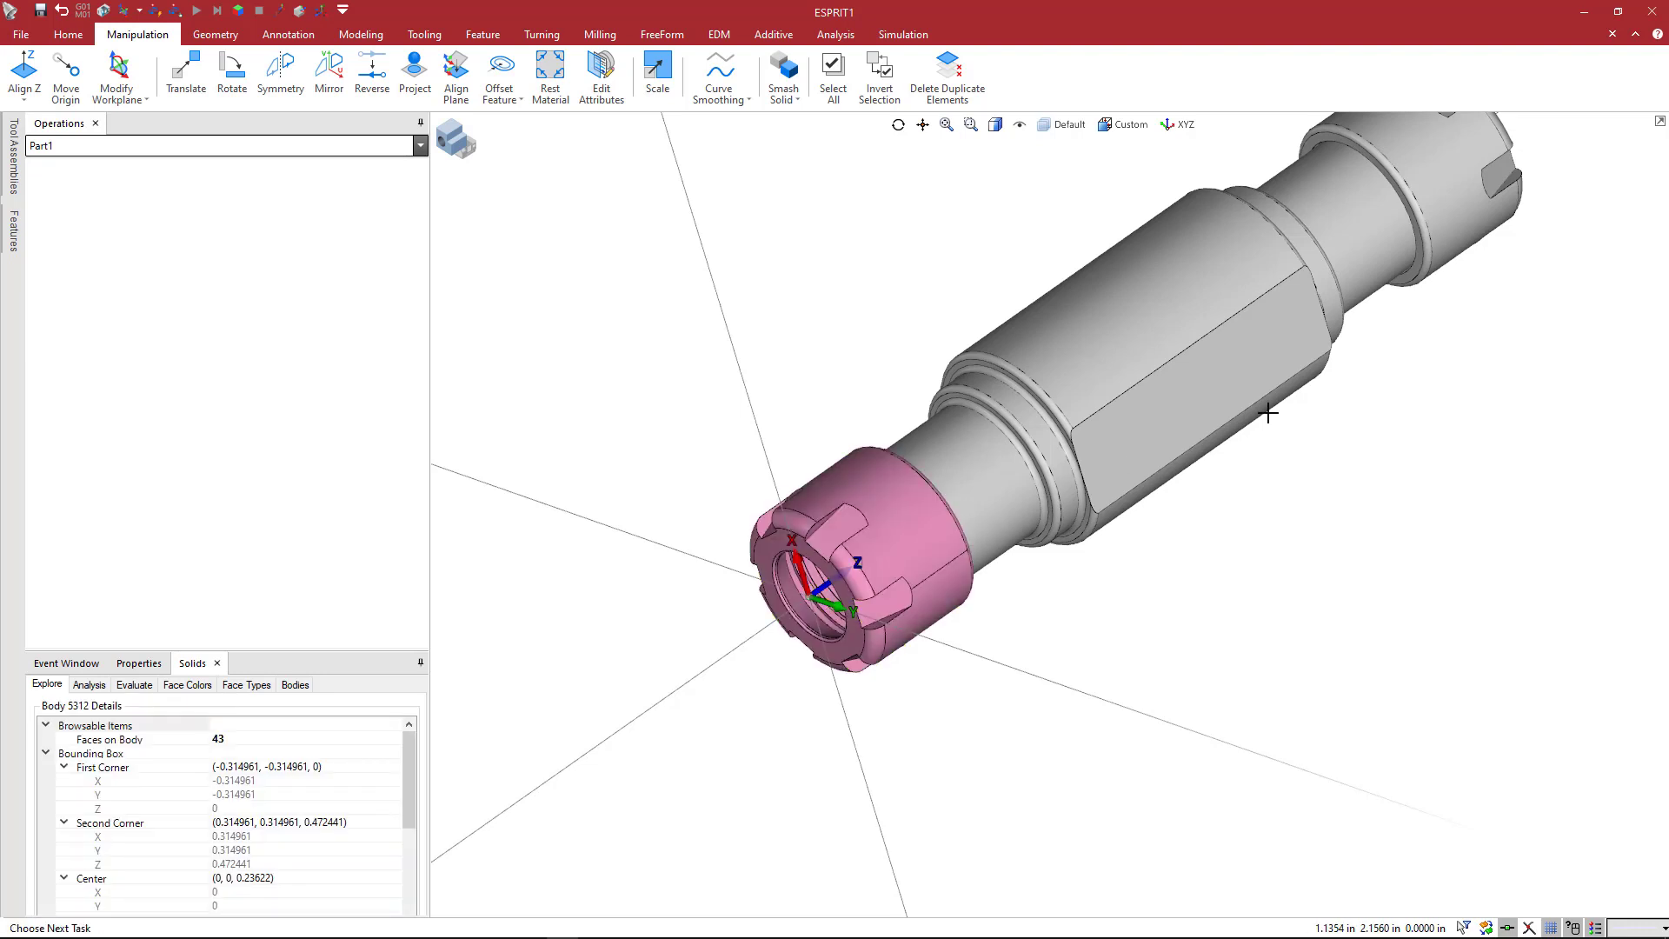
{"action": "left_click", "coordinate": [1430, 181]}
{"action": "left_click", "coordinate": [1442, 177]}
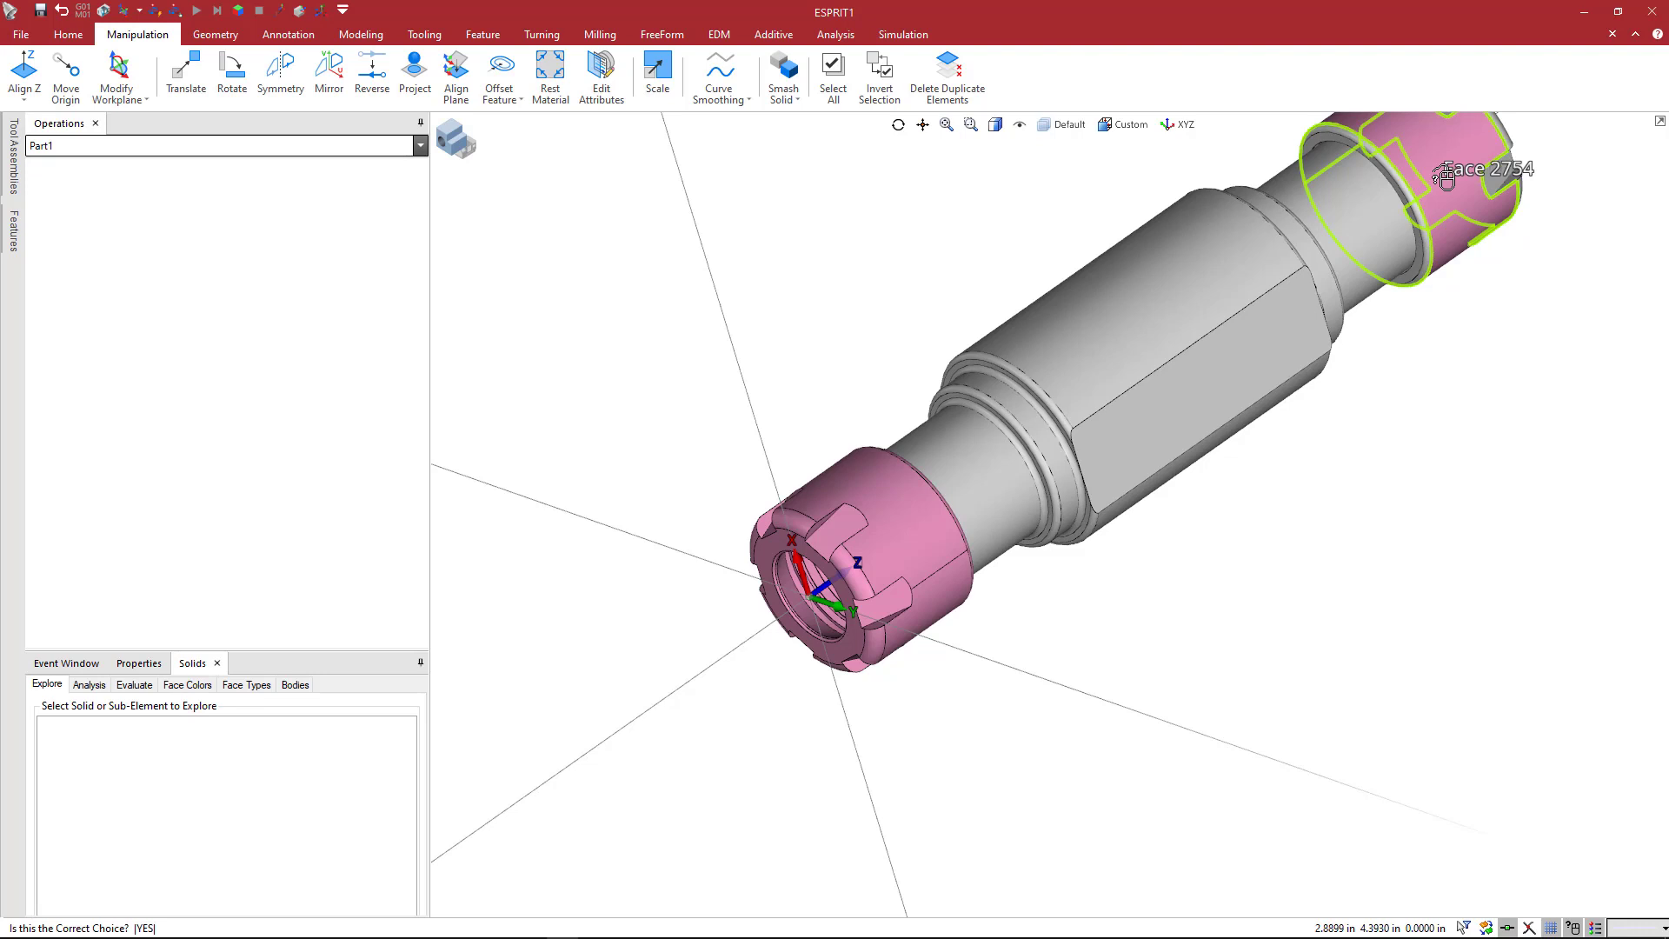
{"action": "right_click", "coordinate": [1444, 177]}
{"action": "right_click", "coordinate": [1444, 177]}
{"action": "right_click", "coordinate": [1444, 178]}
{"action": "left_click", "coordinate": [1444, 177]}
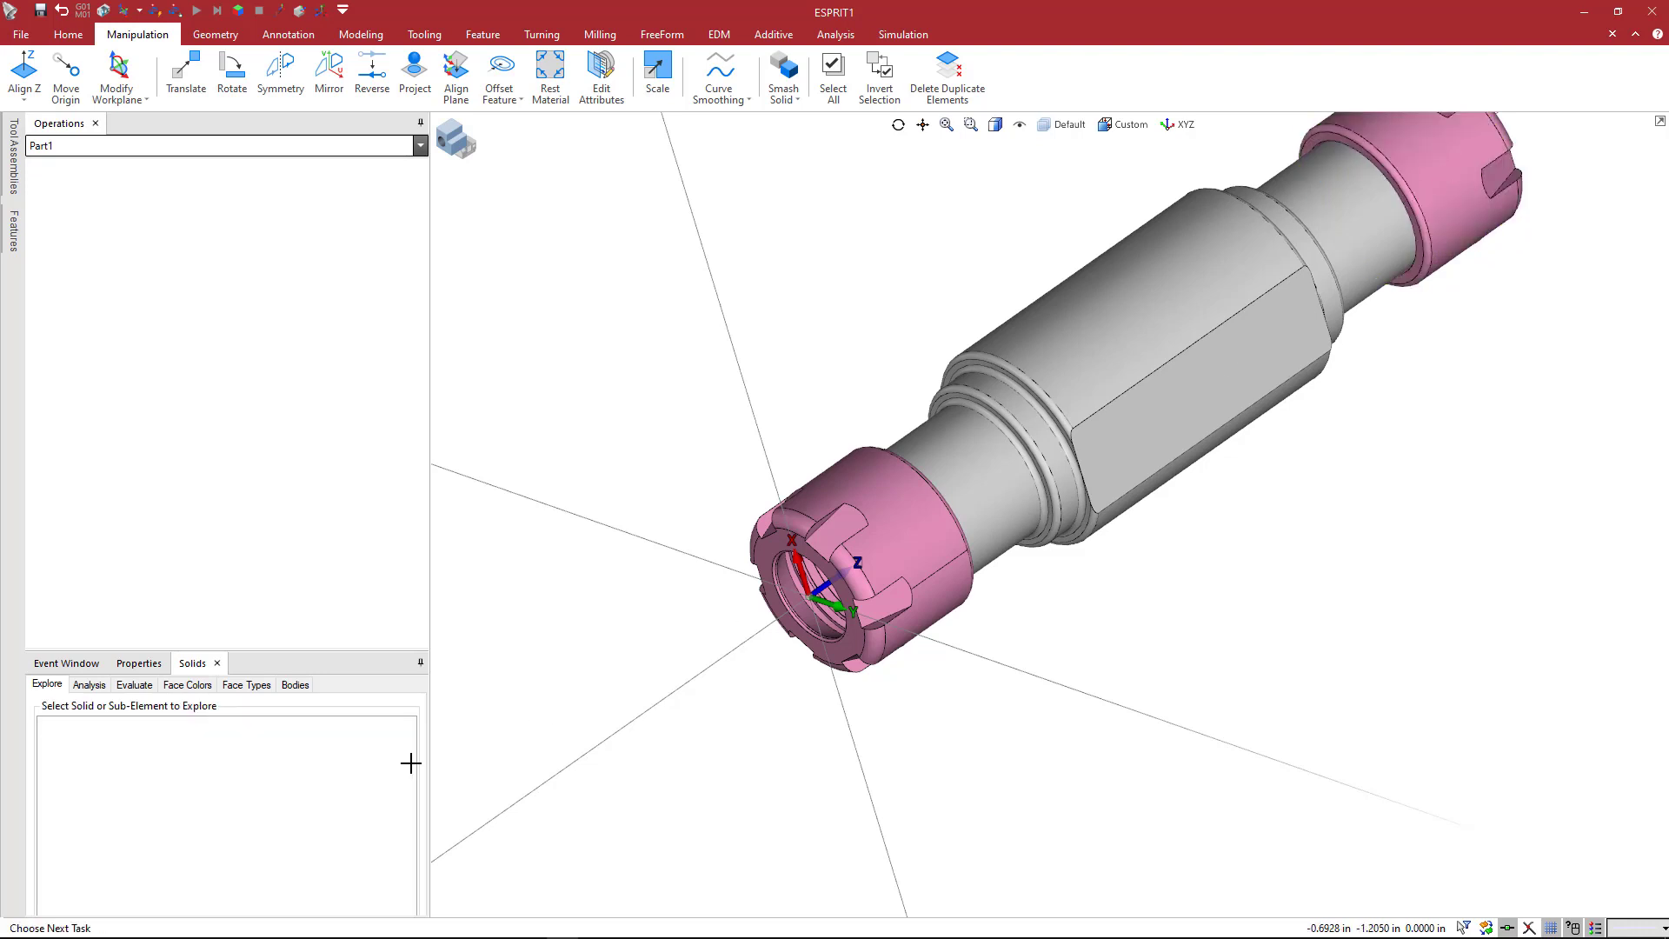
{"action": "left_click", "coordinate": [139, 663]}
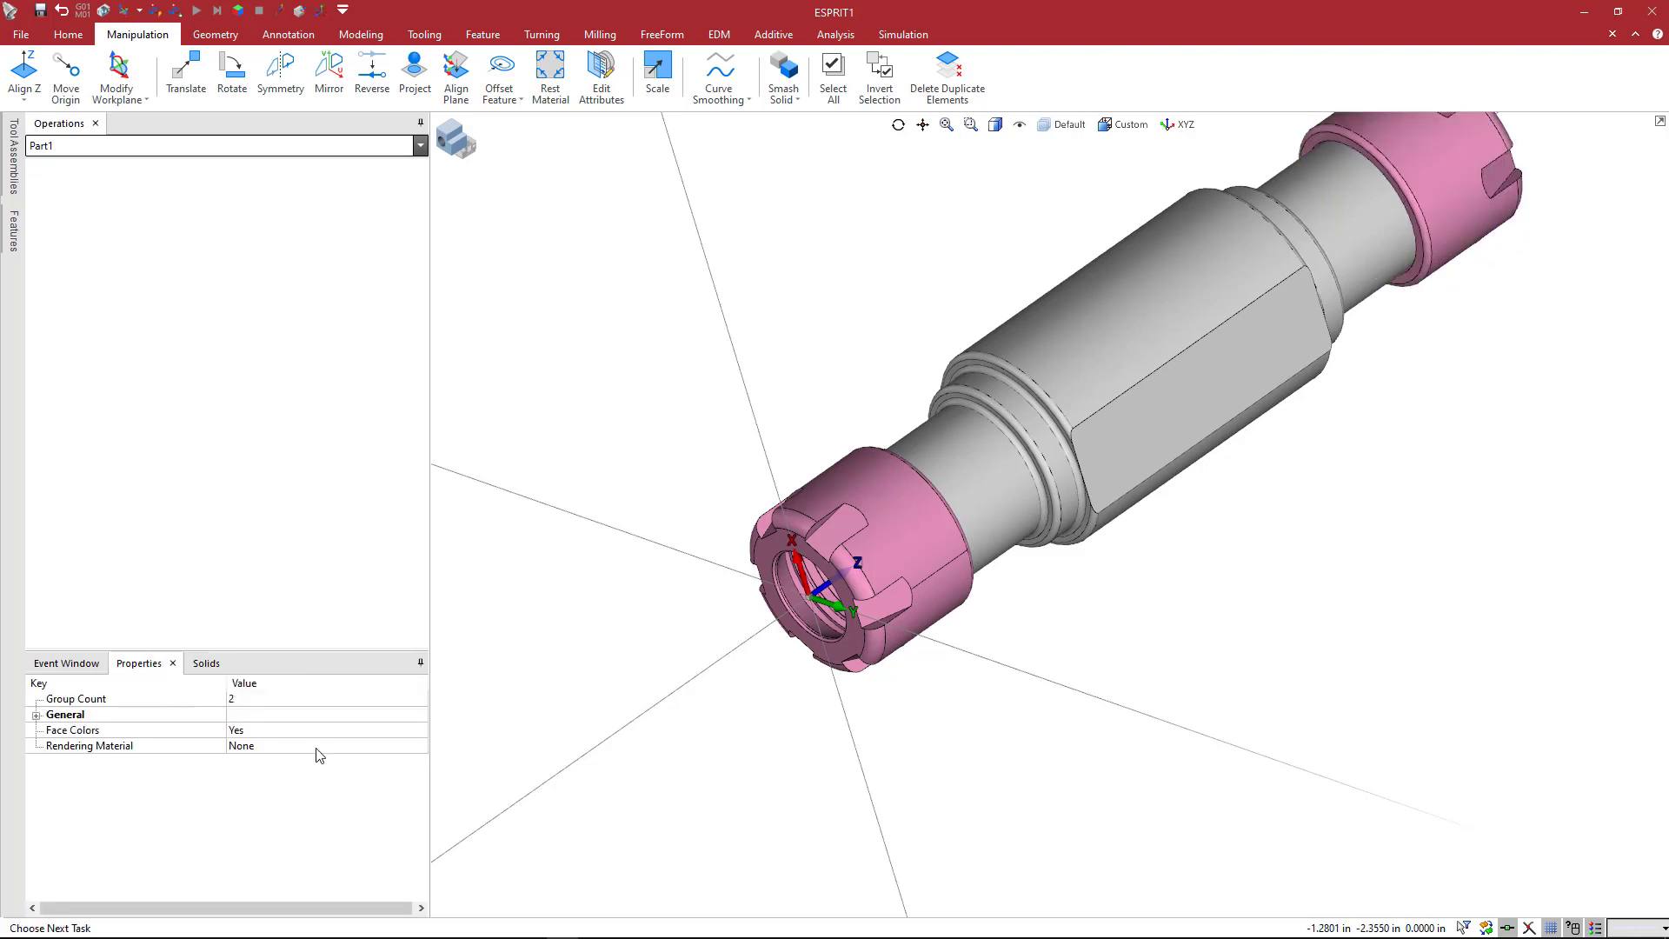
{"action": "left_click", "coordinate": [35, 714]}
{"action": "left_click", "coordinate": [401, 749]}
{"action": "left_click", "coordinate": [402, 746]}
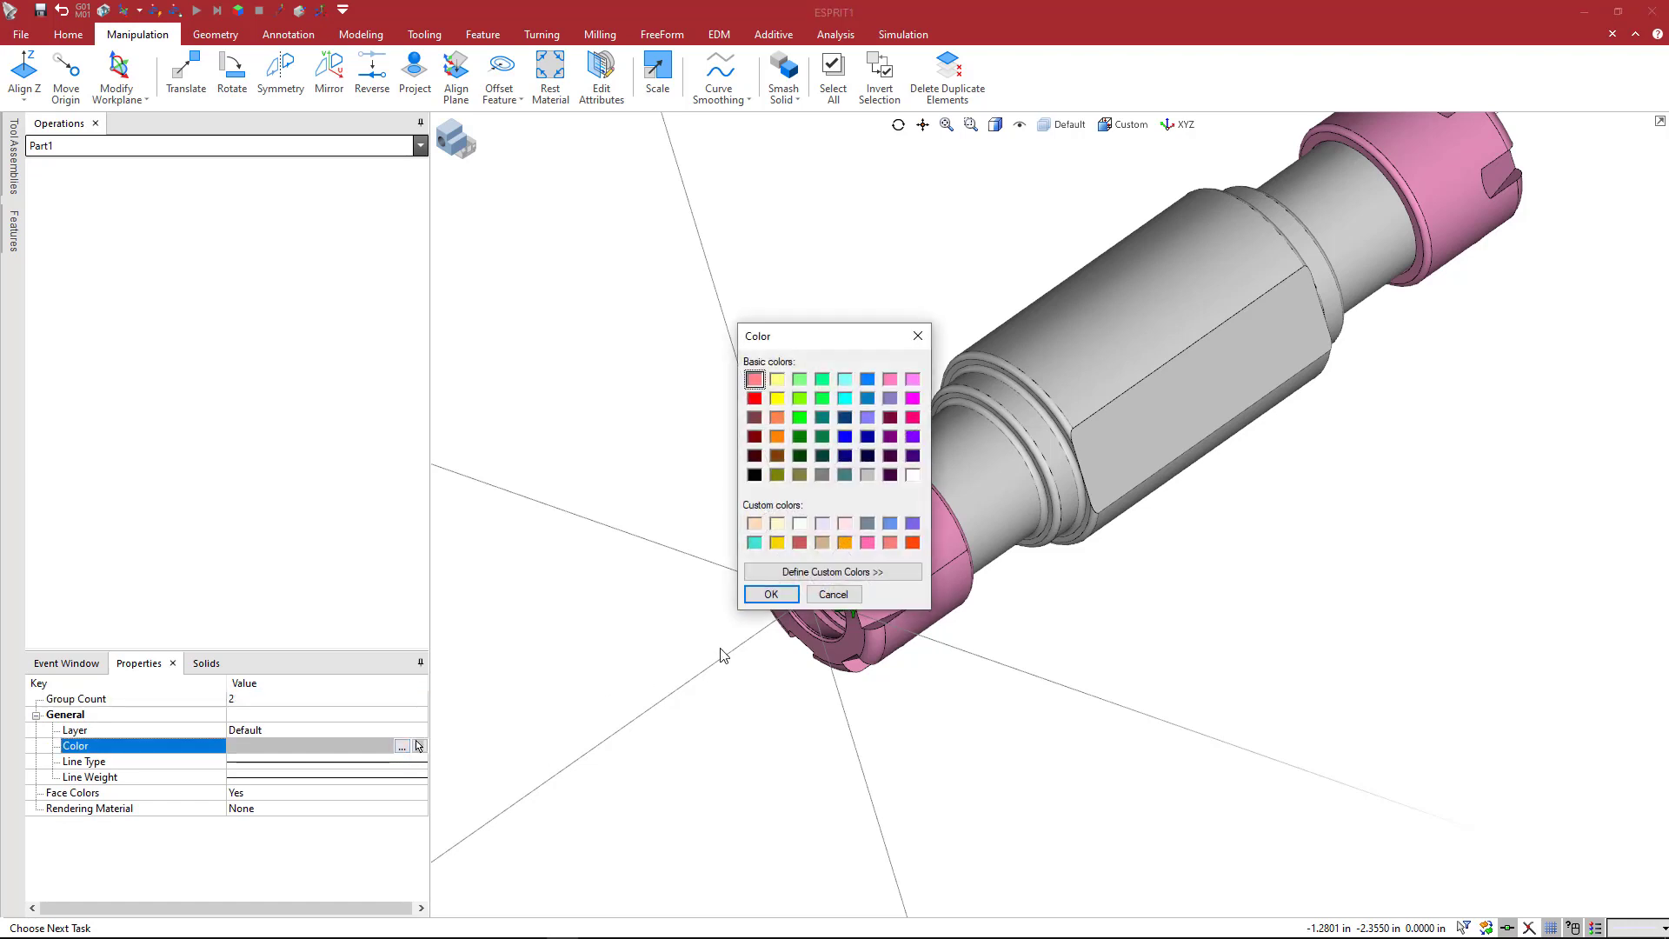
{"action": "left_click", "coordinate": [755, 475]}
{"action": "left_click", "coordinate": [831, 571]}
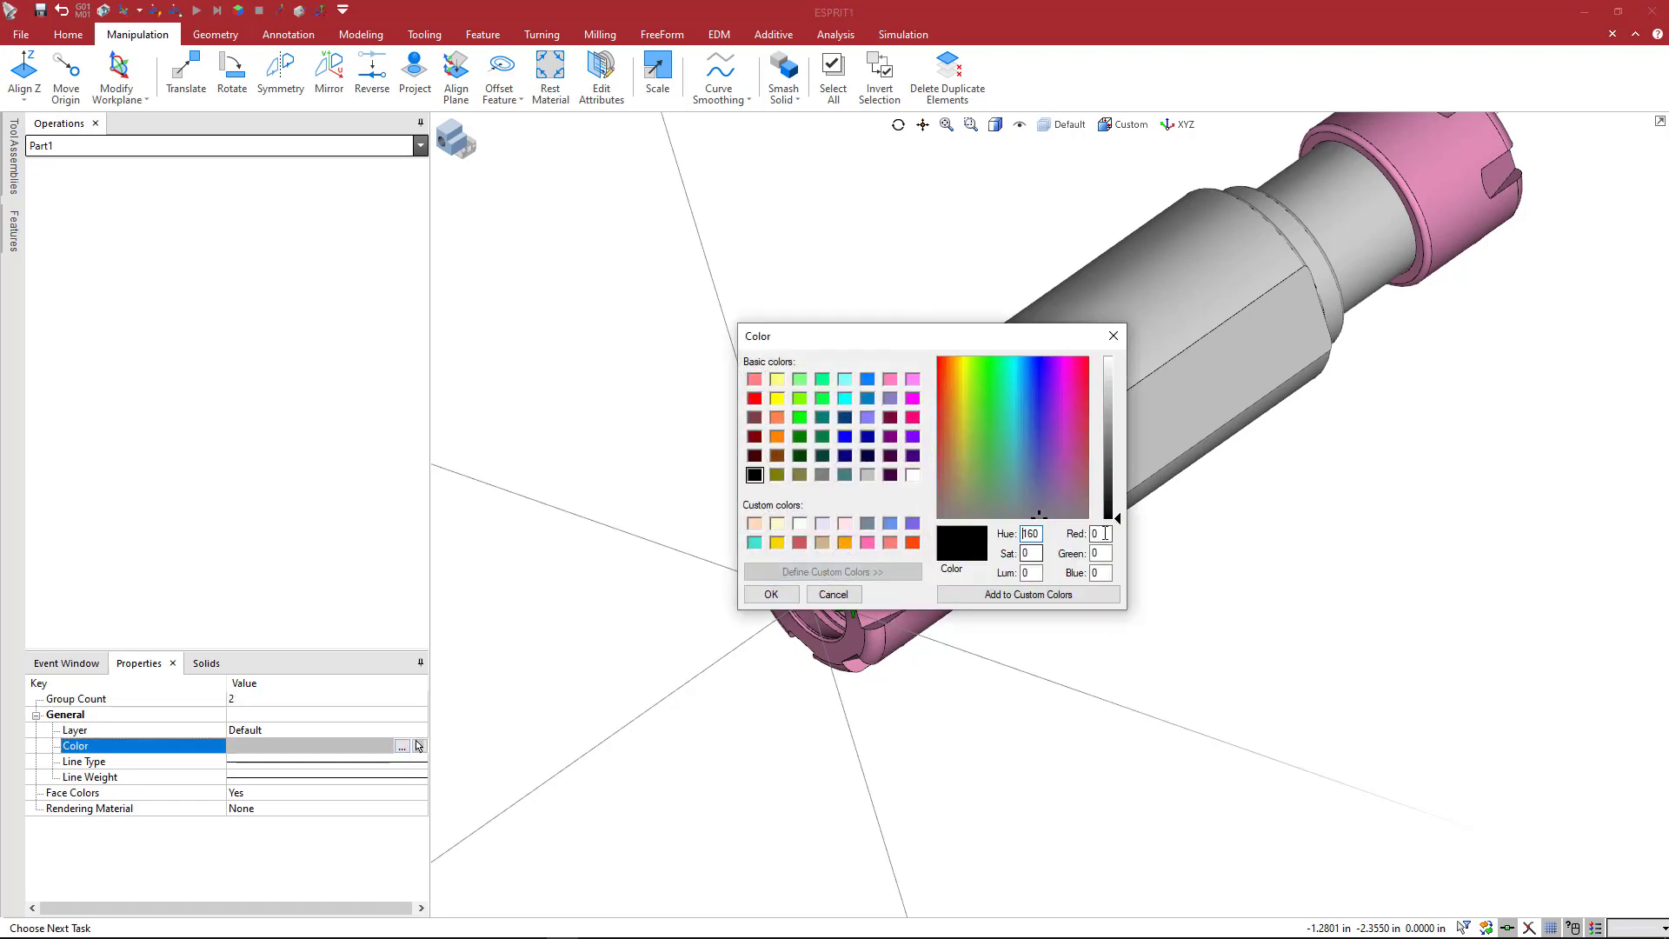
{"action": "left_click", "coordinate": [1115, 461]}
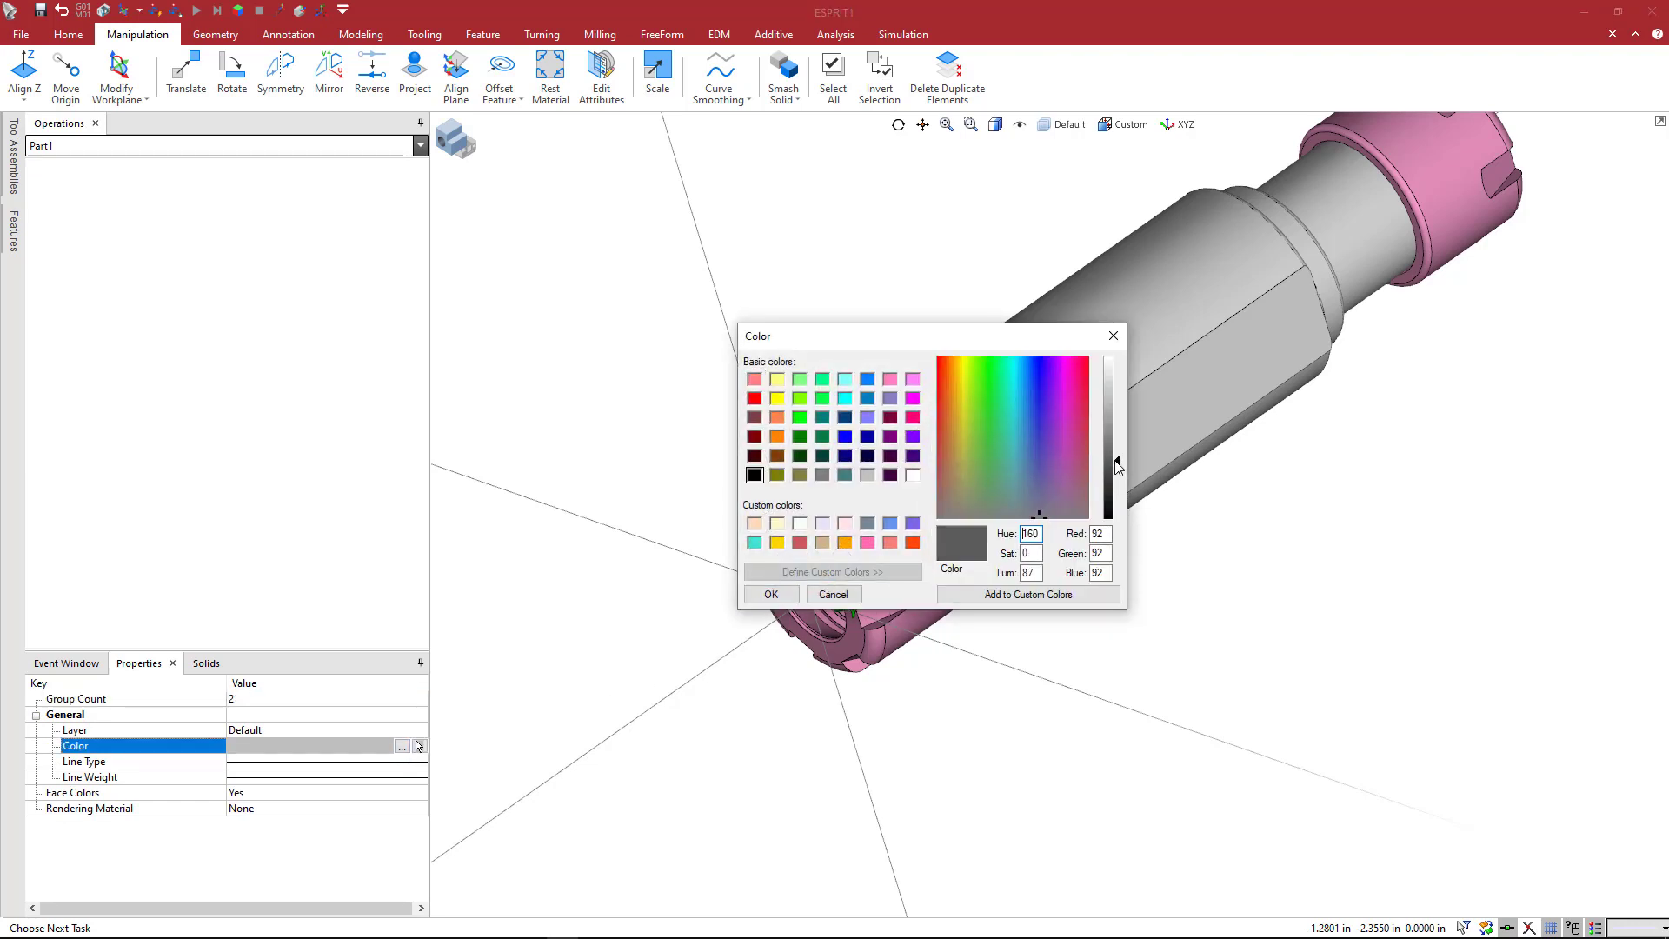
{"action": "left_click", "coordinate": [771, 593]}
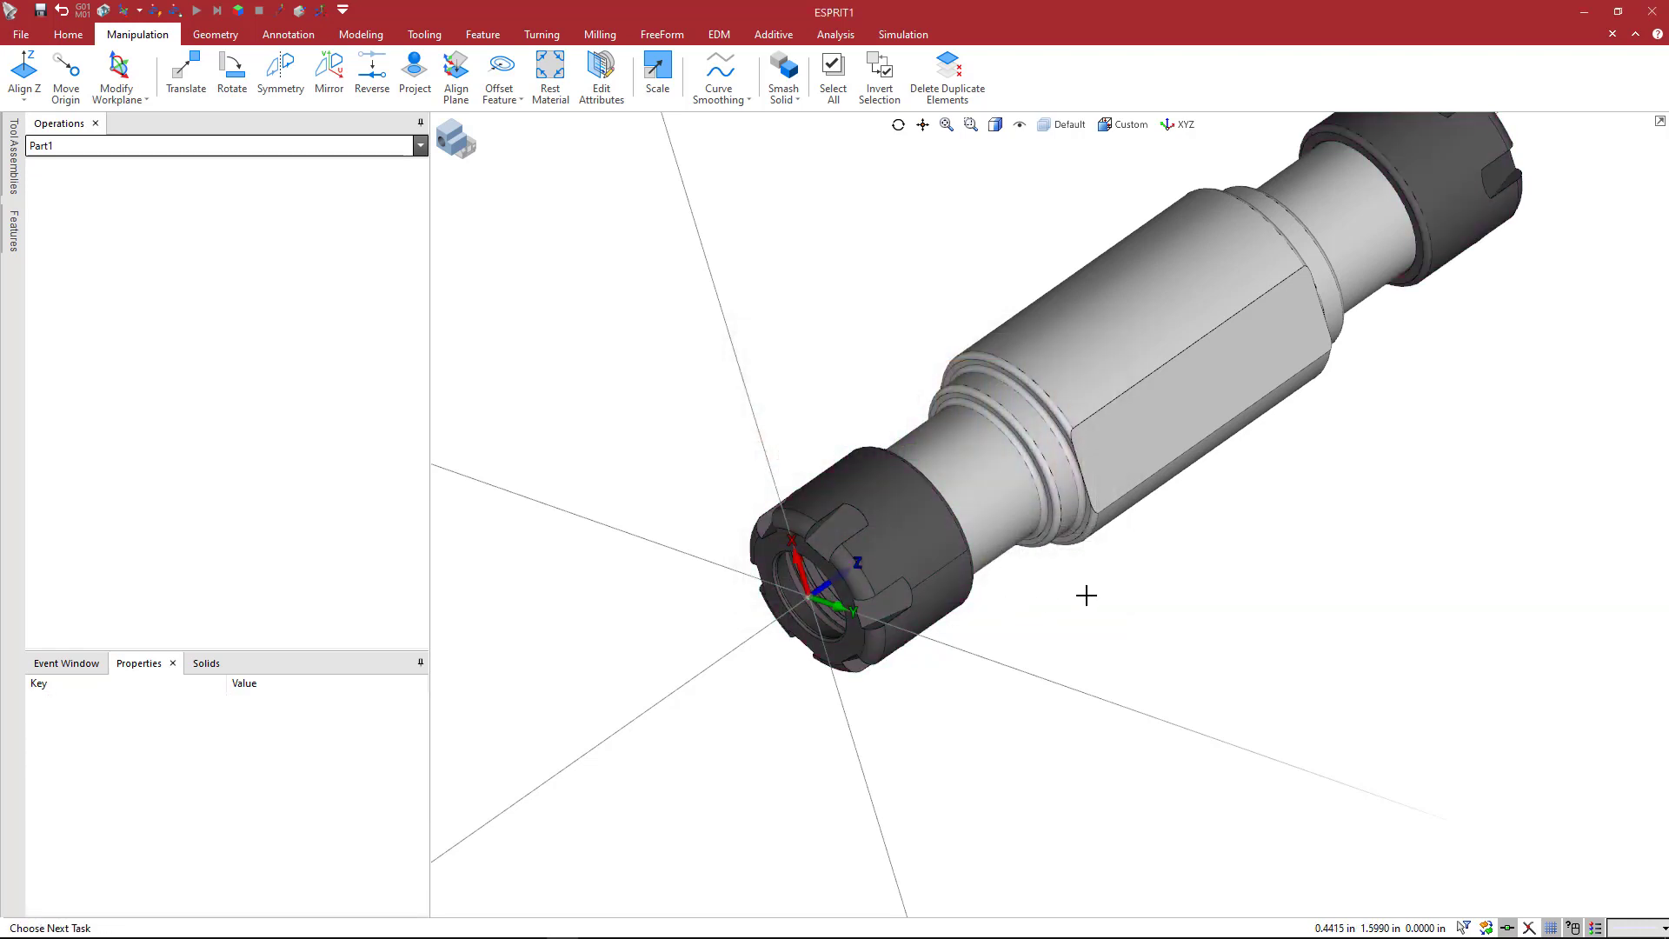
- Create a workplane from the current origin at the first collet nut and name it TA_1
{"action": "scroll", "coordinate": [1086, 595], "scroll_direction": "down", "scroll_amount": 1}
{"action": "middle_click_drag", "start_coordinate": [1086, 608], "coordinate": [1002, 622]}
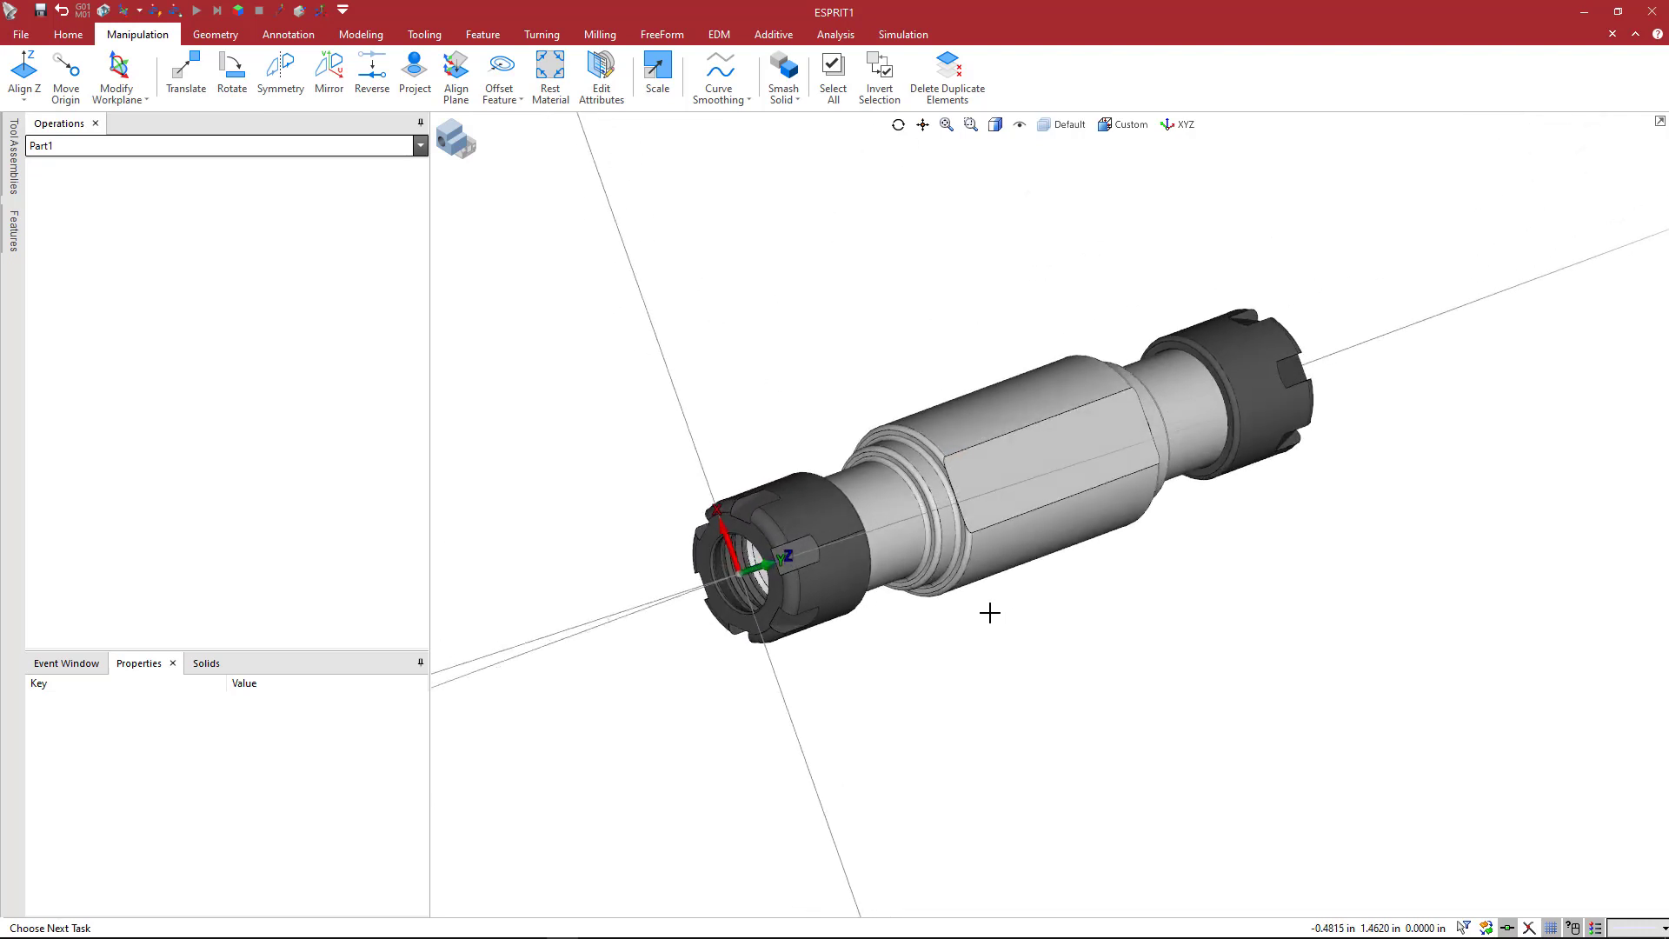
{"action": "left_click", "coordinate": [1179, 124]}
{"action": "left_click", "coordinate": [1167, 217]}
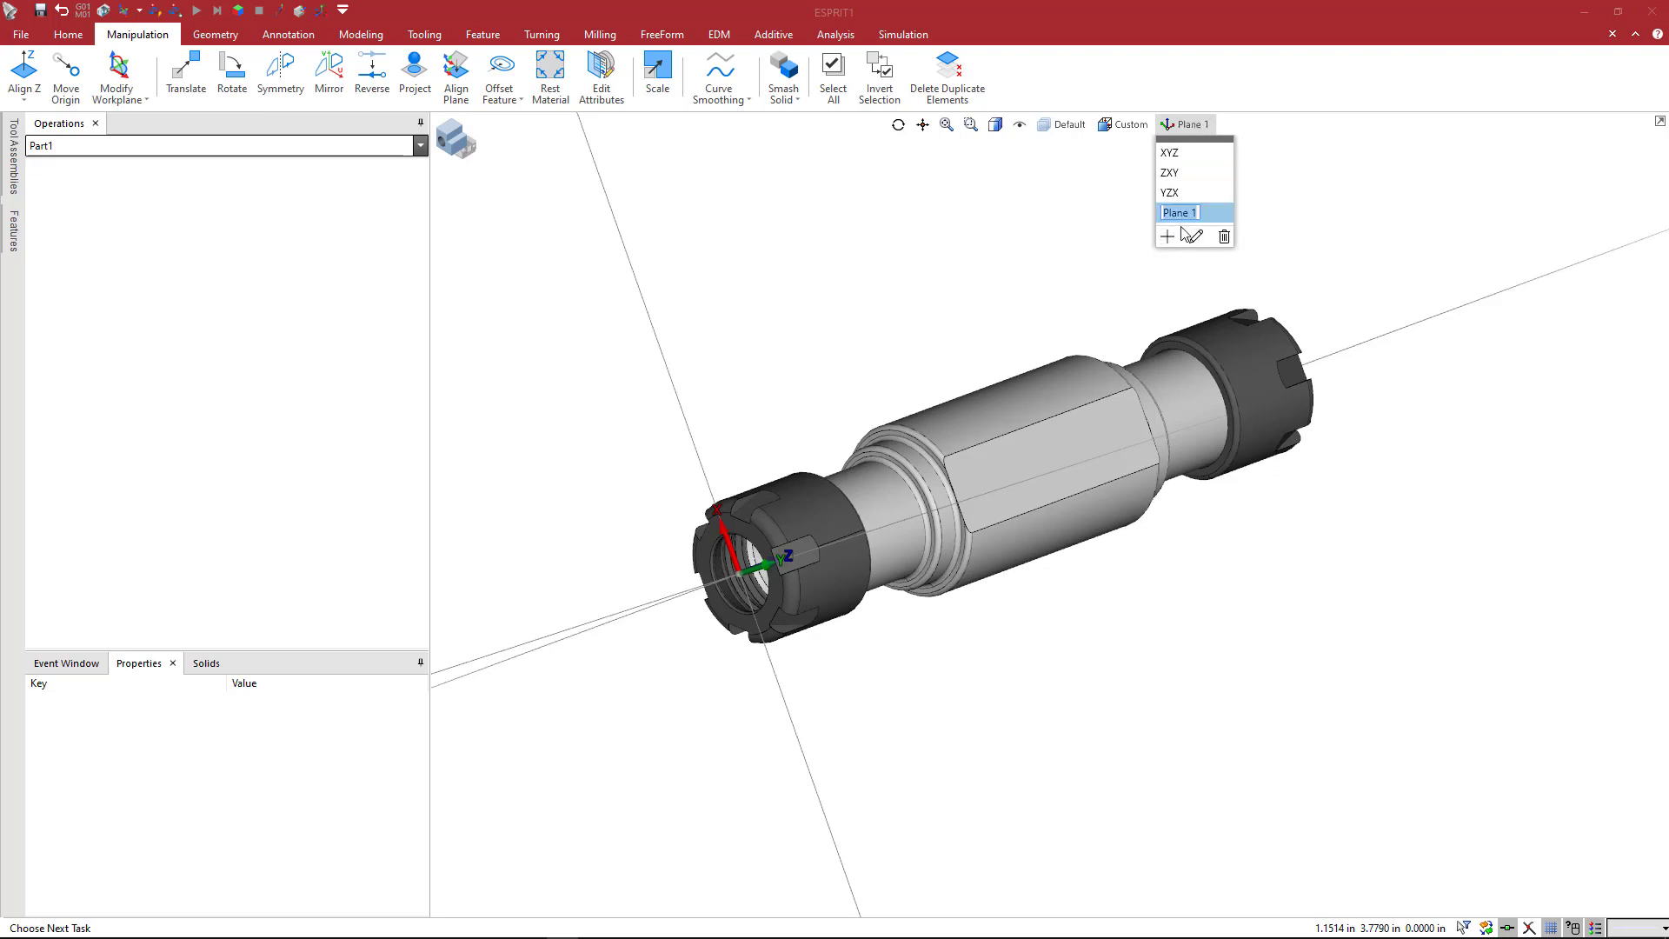
{"action": "type", "text": "TA_1"}
{"action": "key", "text": "Return"}
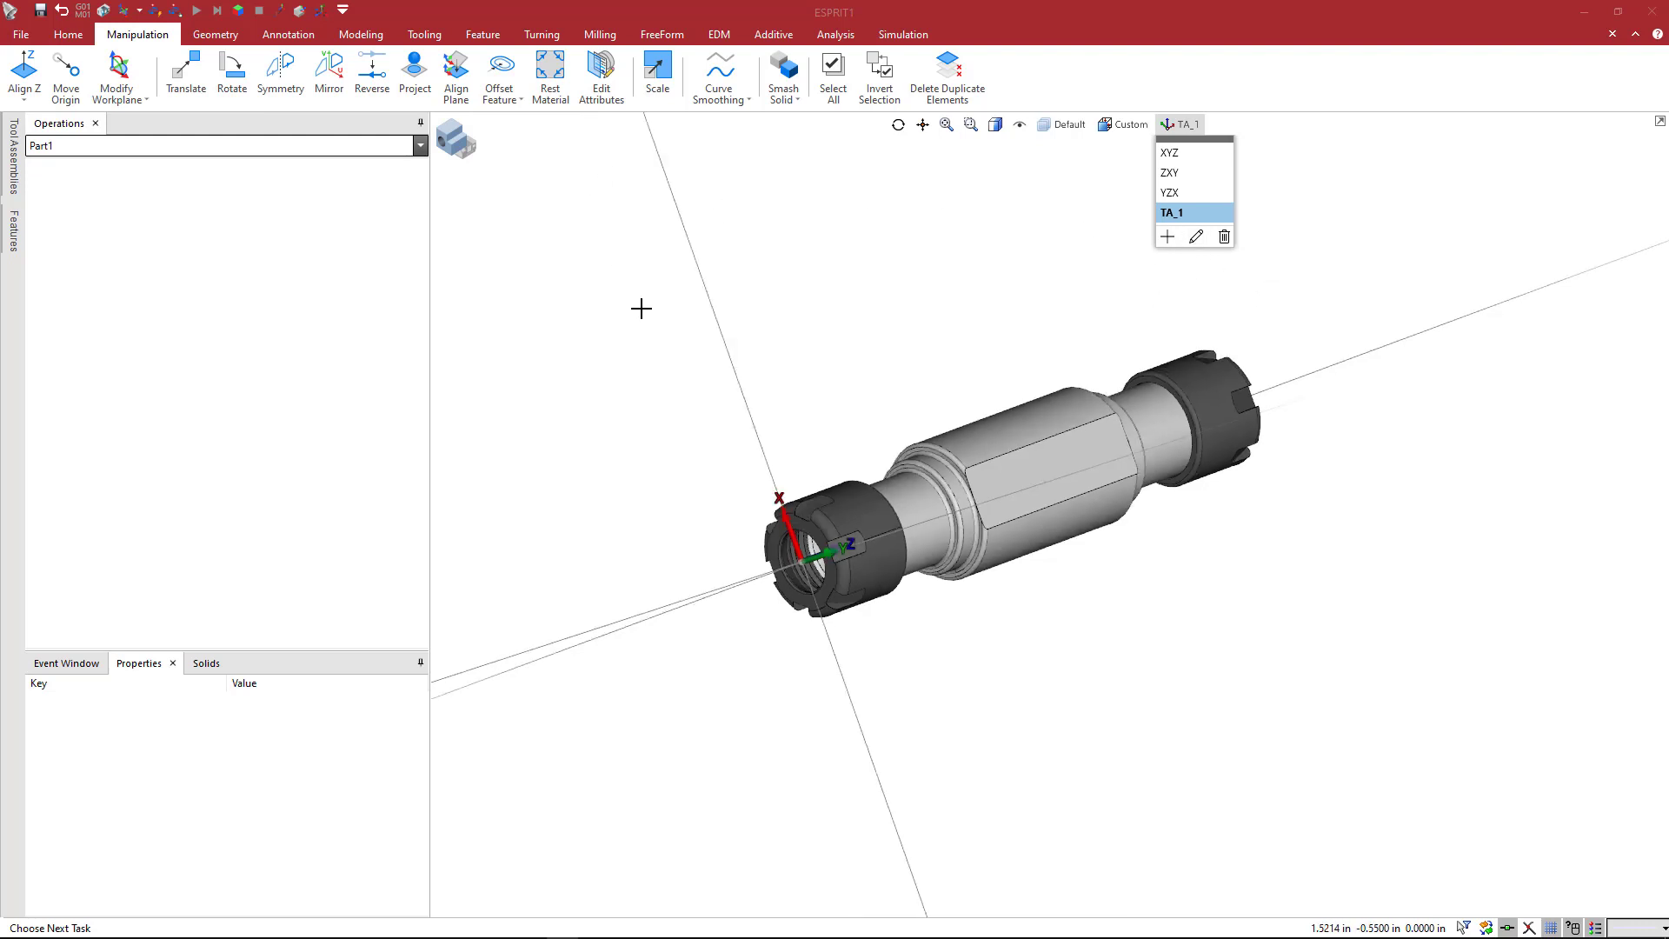
- Move the workplane origin to the center of the collet nut at the holder's opposite end with Modify Workplane
{"action": "left_click", "coordinate": [117, 76]}
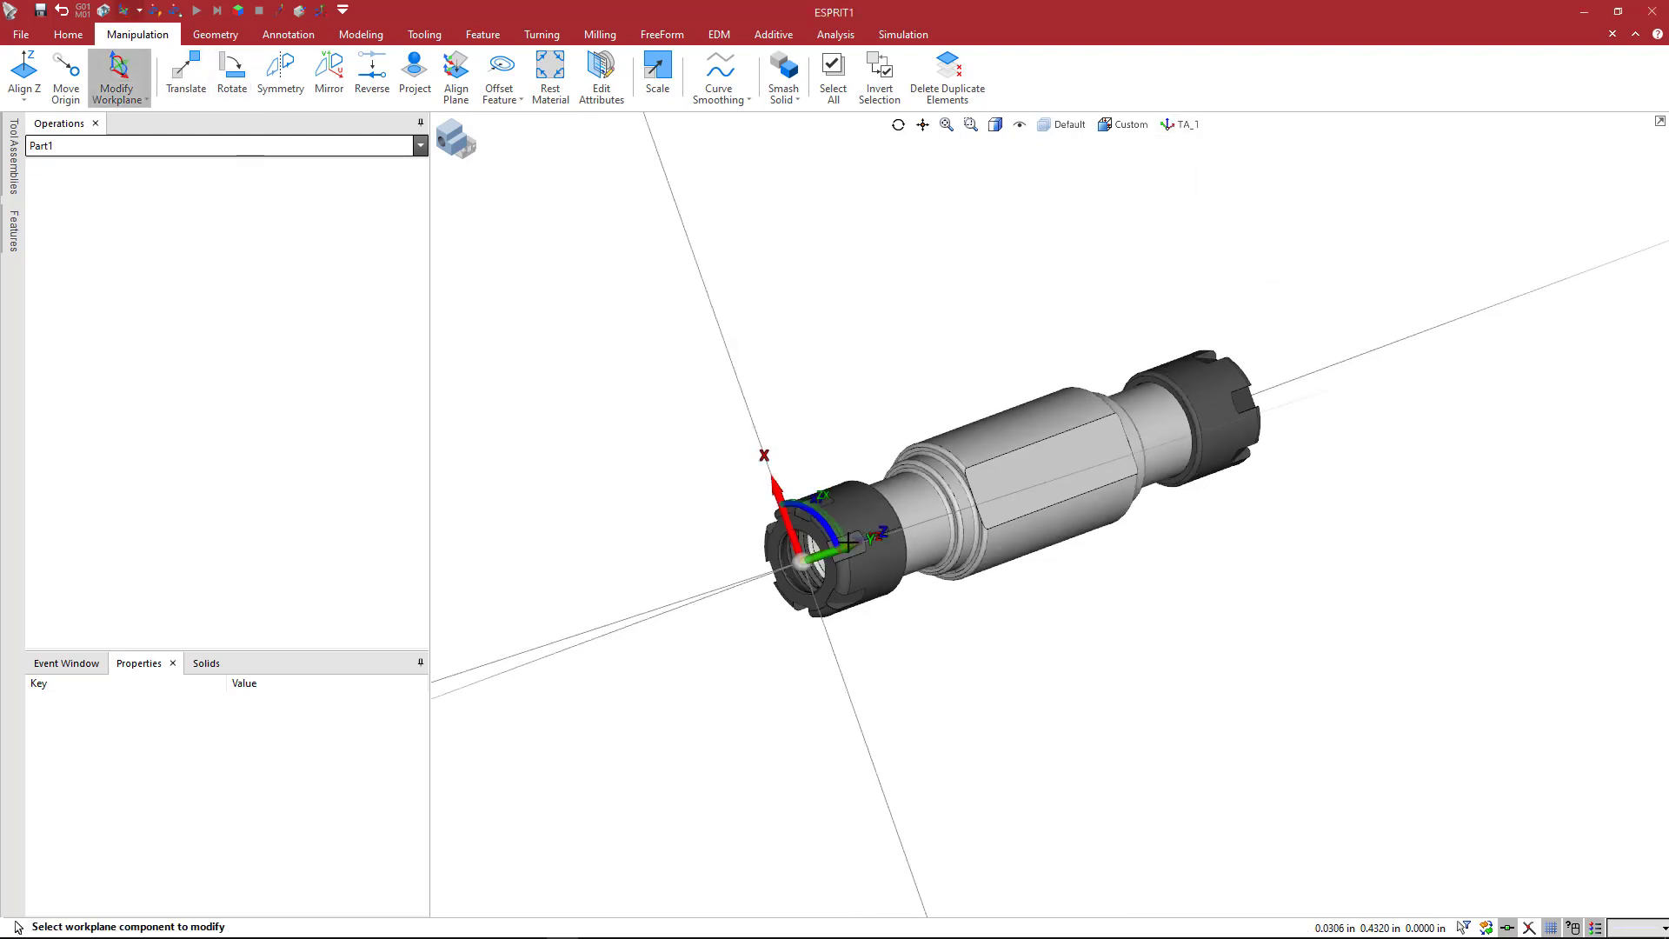
{"action": "middle_click_drag", "start_coordinate": [911, 461], "coordinate": [899, 493]}
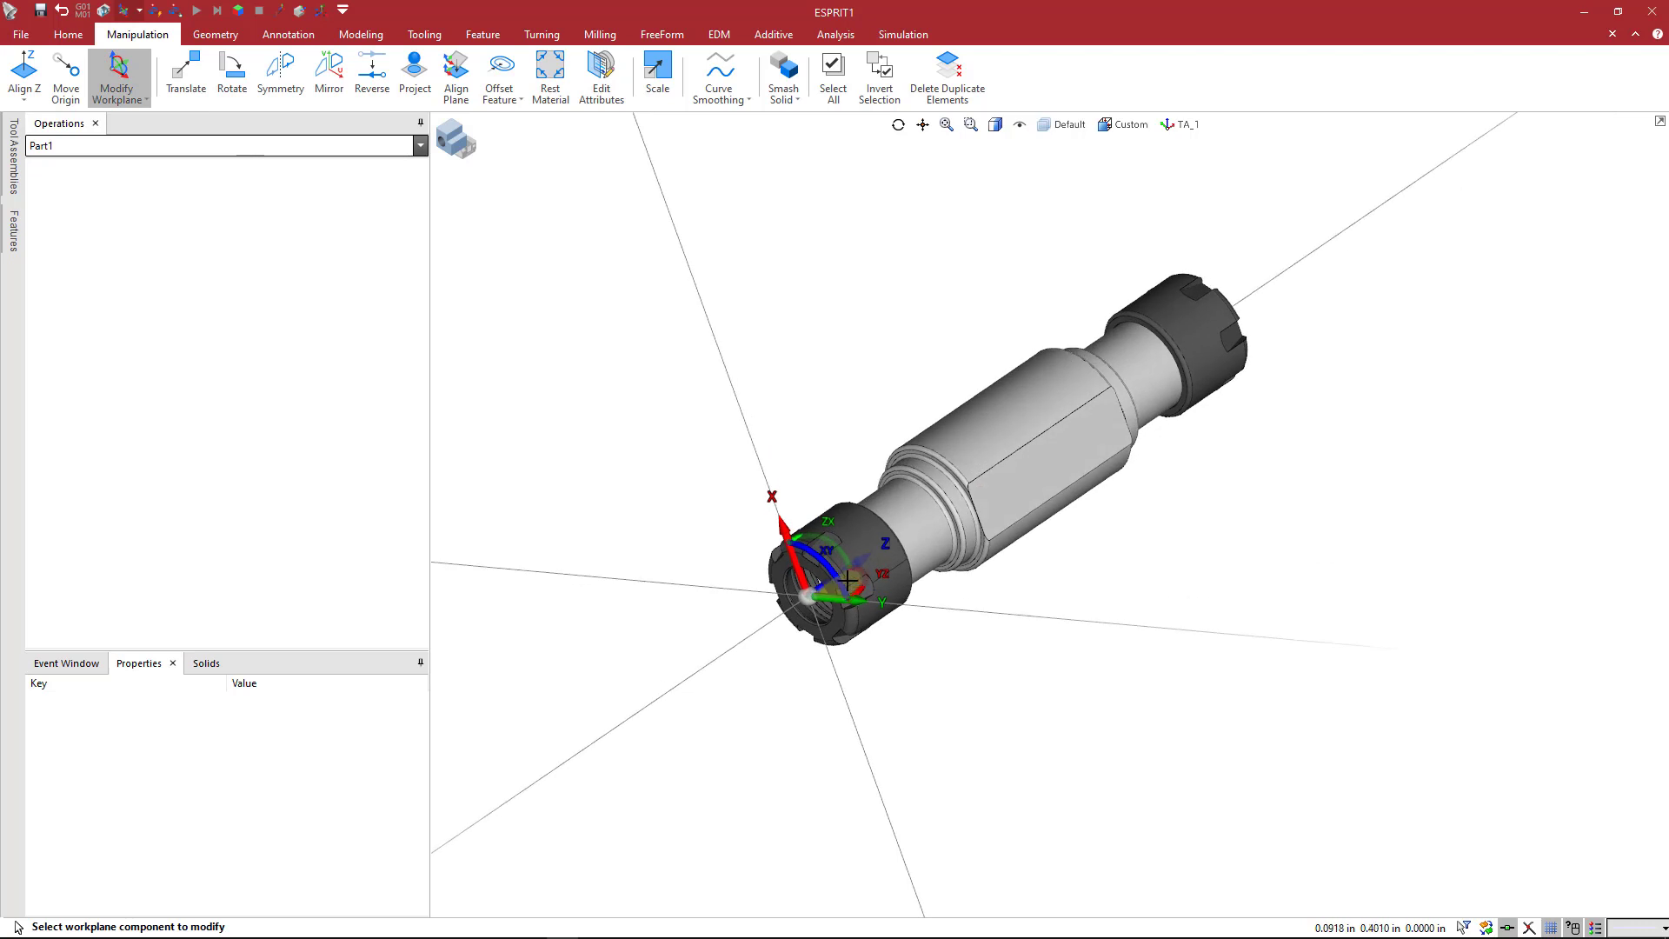
{"action": "left_click", "coordinate": [821, 579]}
{"action": "middle_click_drag", "start_coordinate": [1213, 399], "coordinate": [1167, 445]}
{"action": "scroll", "coordinate": [1206, 321], "scroll_direction": "up", "scroll_amount": 7}
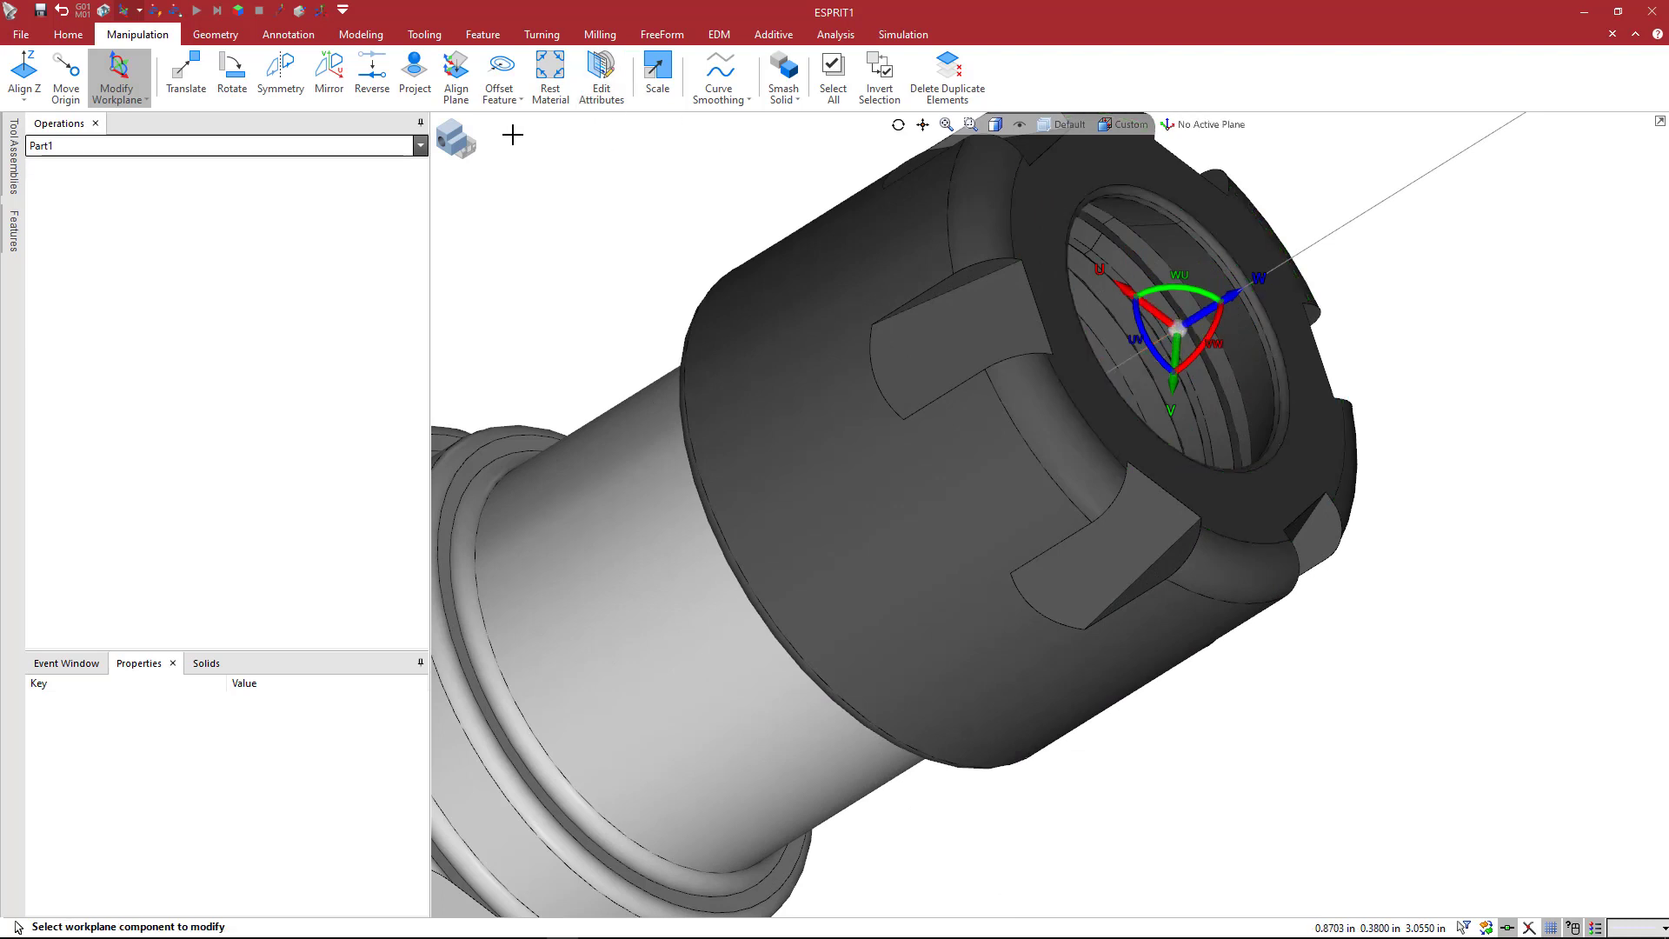
- Rotate the workplane 180 degrees about U at the far collet nut with Rotate UVW
{"action": "left_click", "coordinate": [146, 100]}
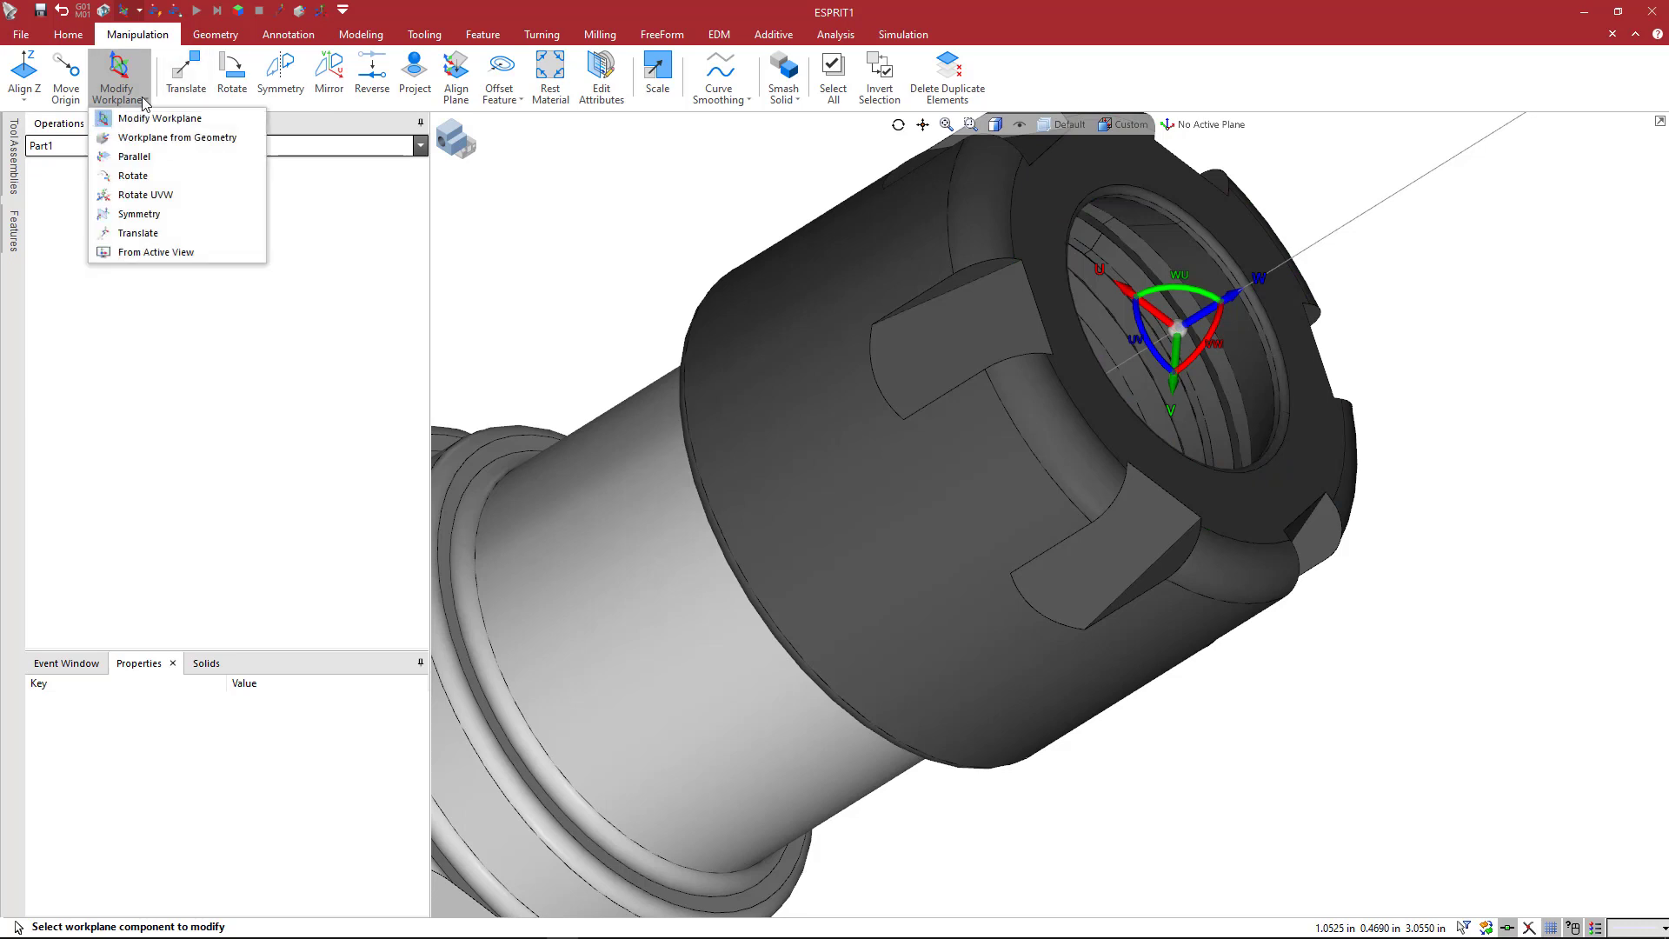
{"action": "left_click", "coordinate": [145, 195]}
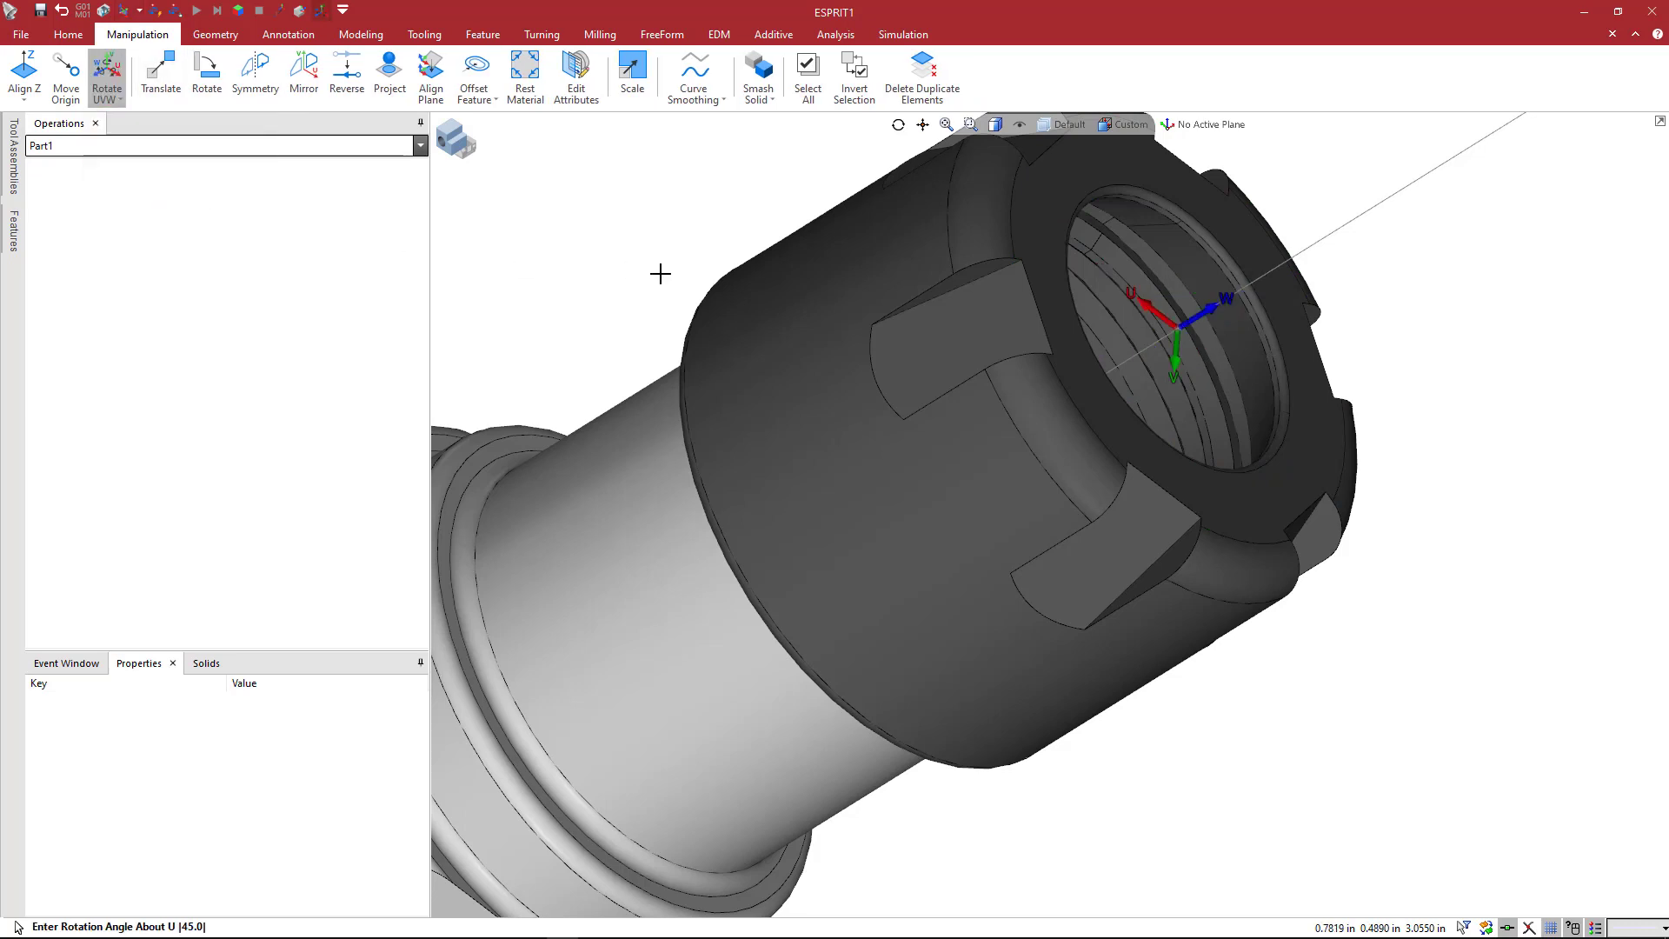
{"action": "type", "text": "18"}
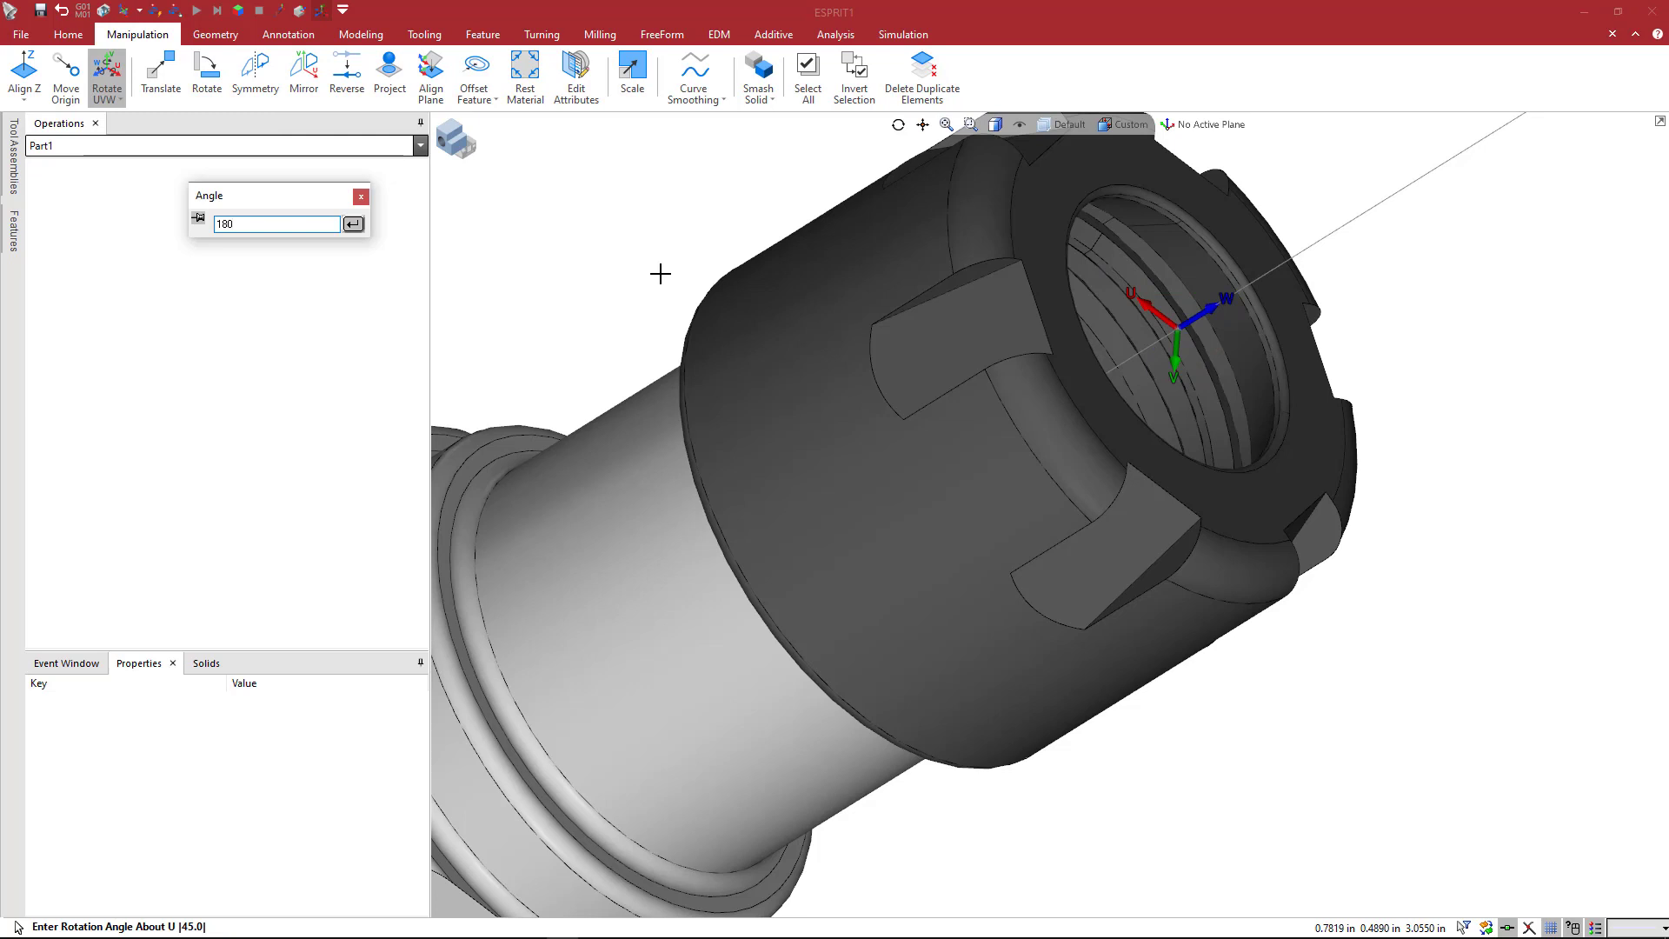
{"action": "type", "text": "0"}
{"action": "key", "text": "Return"}
{"action": "key", "text": "Return"}
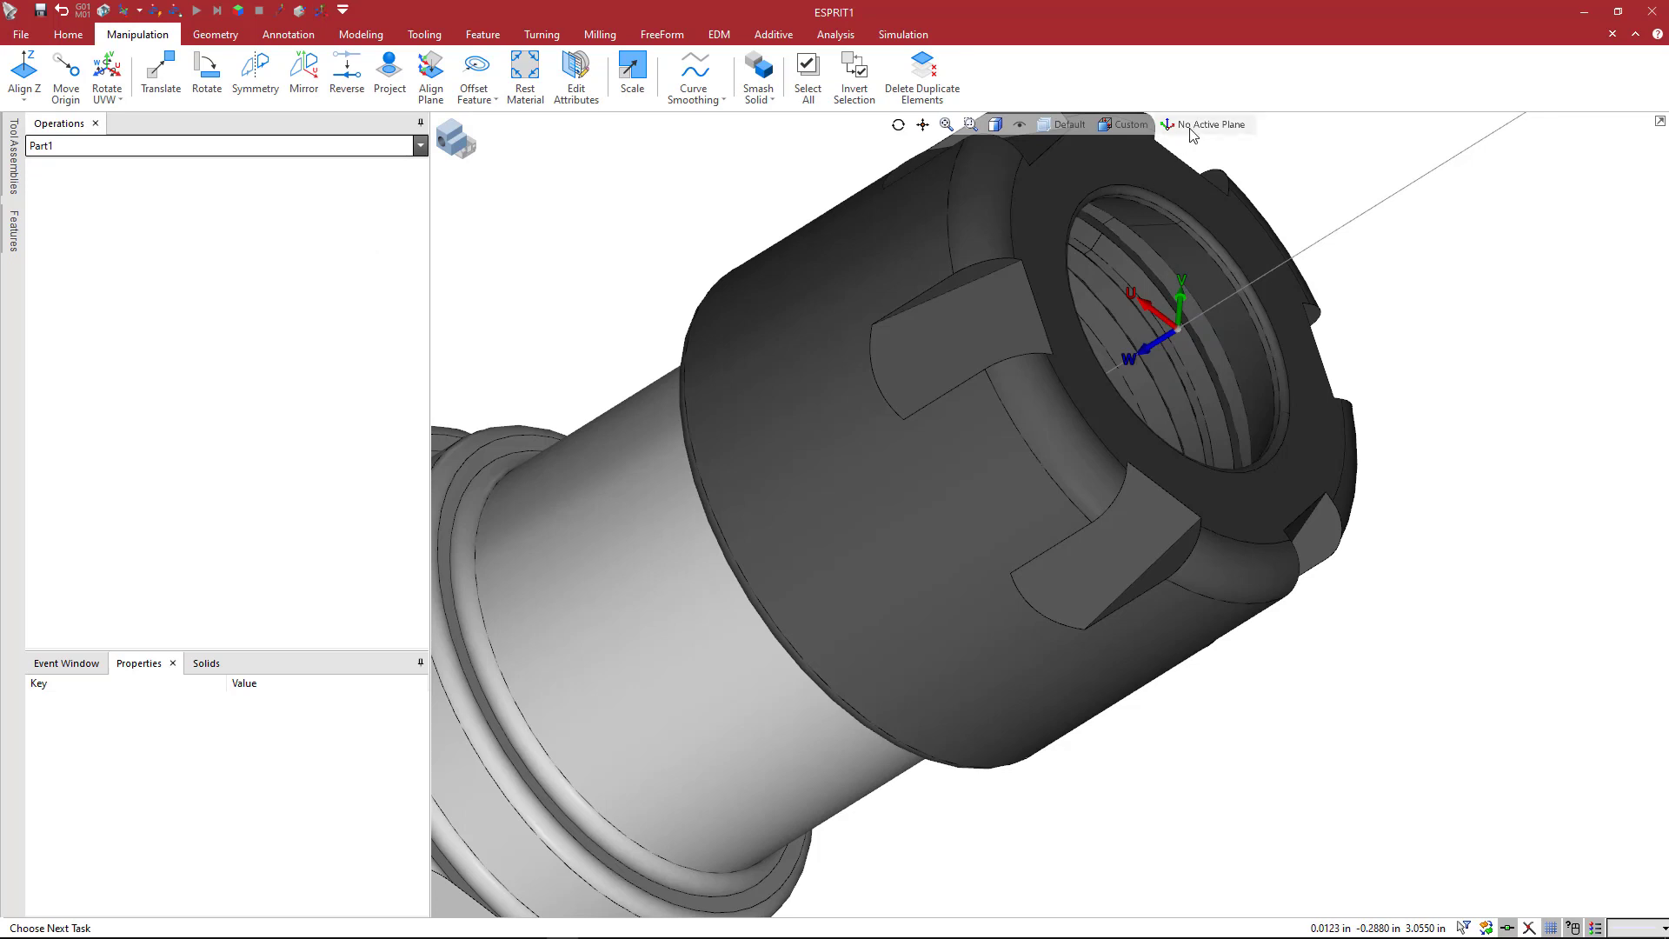
- Create a workplane from the rotated origin at the second collet nut and name it TA_2
{"action": "left_click", "coordinate": [1192, 126]}
{"action": "left_click", "coordinate": [1168, 237]}
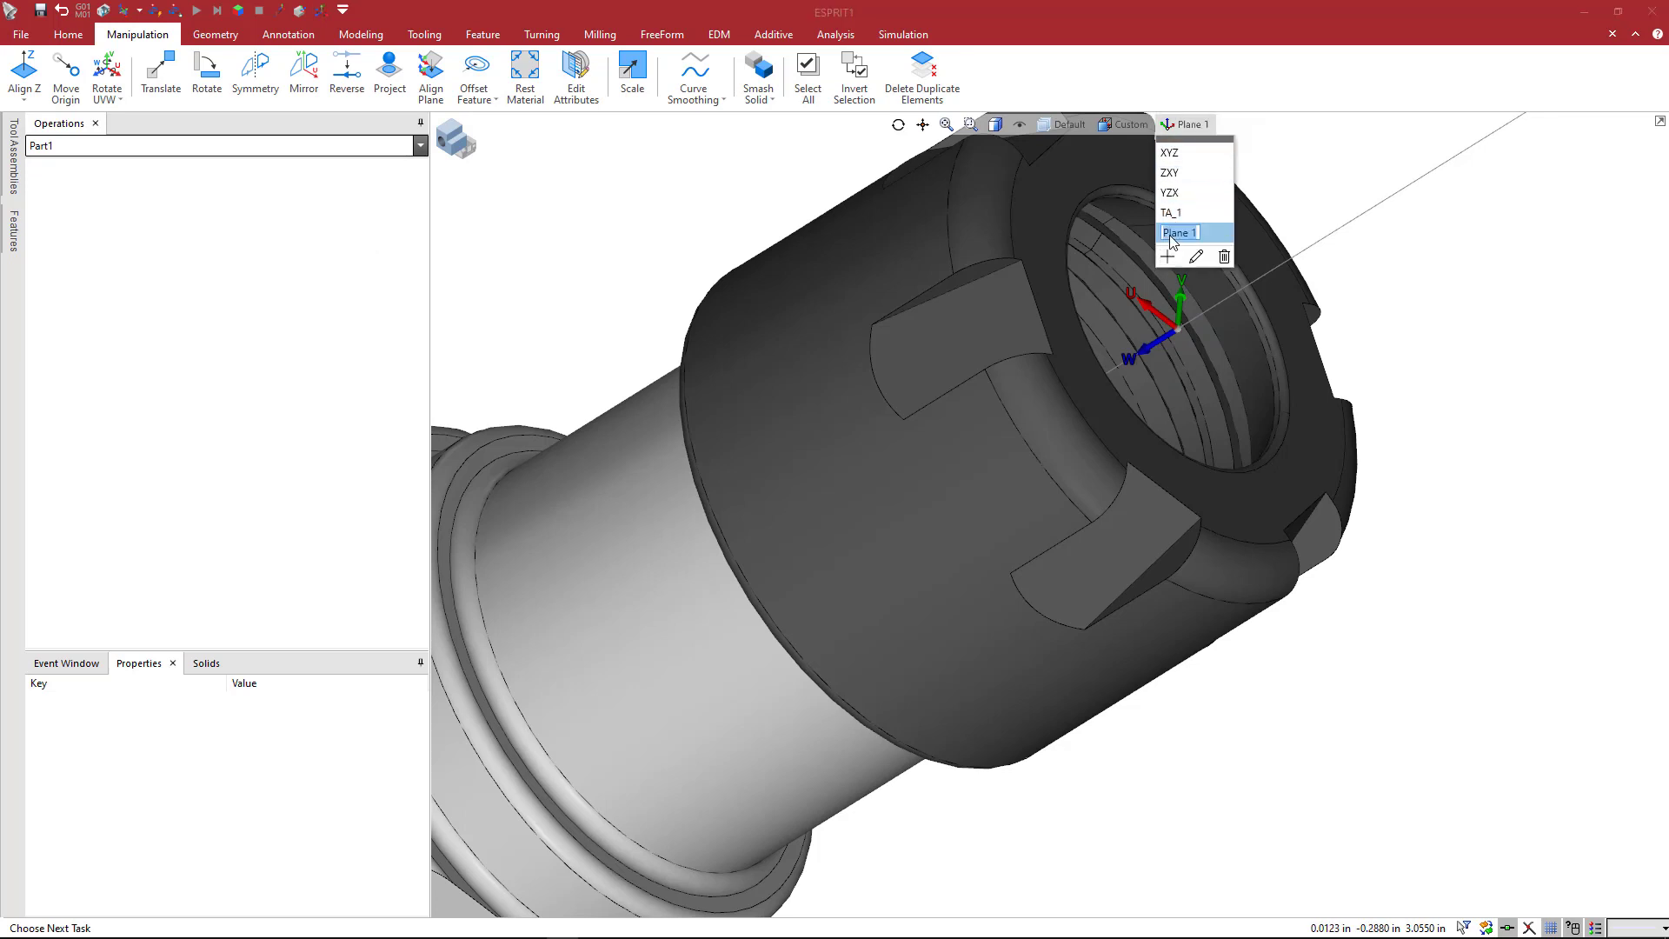
{"action": "type", "text": "TA_2"}
{"action": "key", "text": "Return"}
{"action": "left_click", "coordinate": [782, 194]}
{"action": "scroll", "coordinate": [826, 324], "scroll_direction": "down", "scroll_amount": 5}
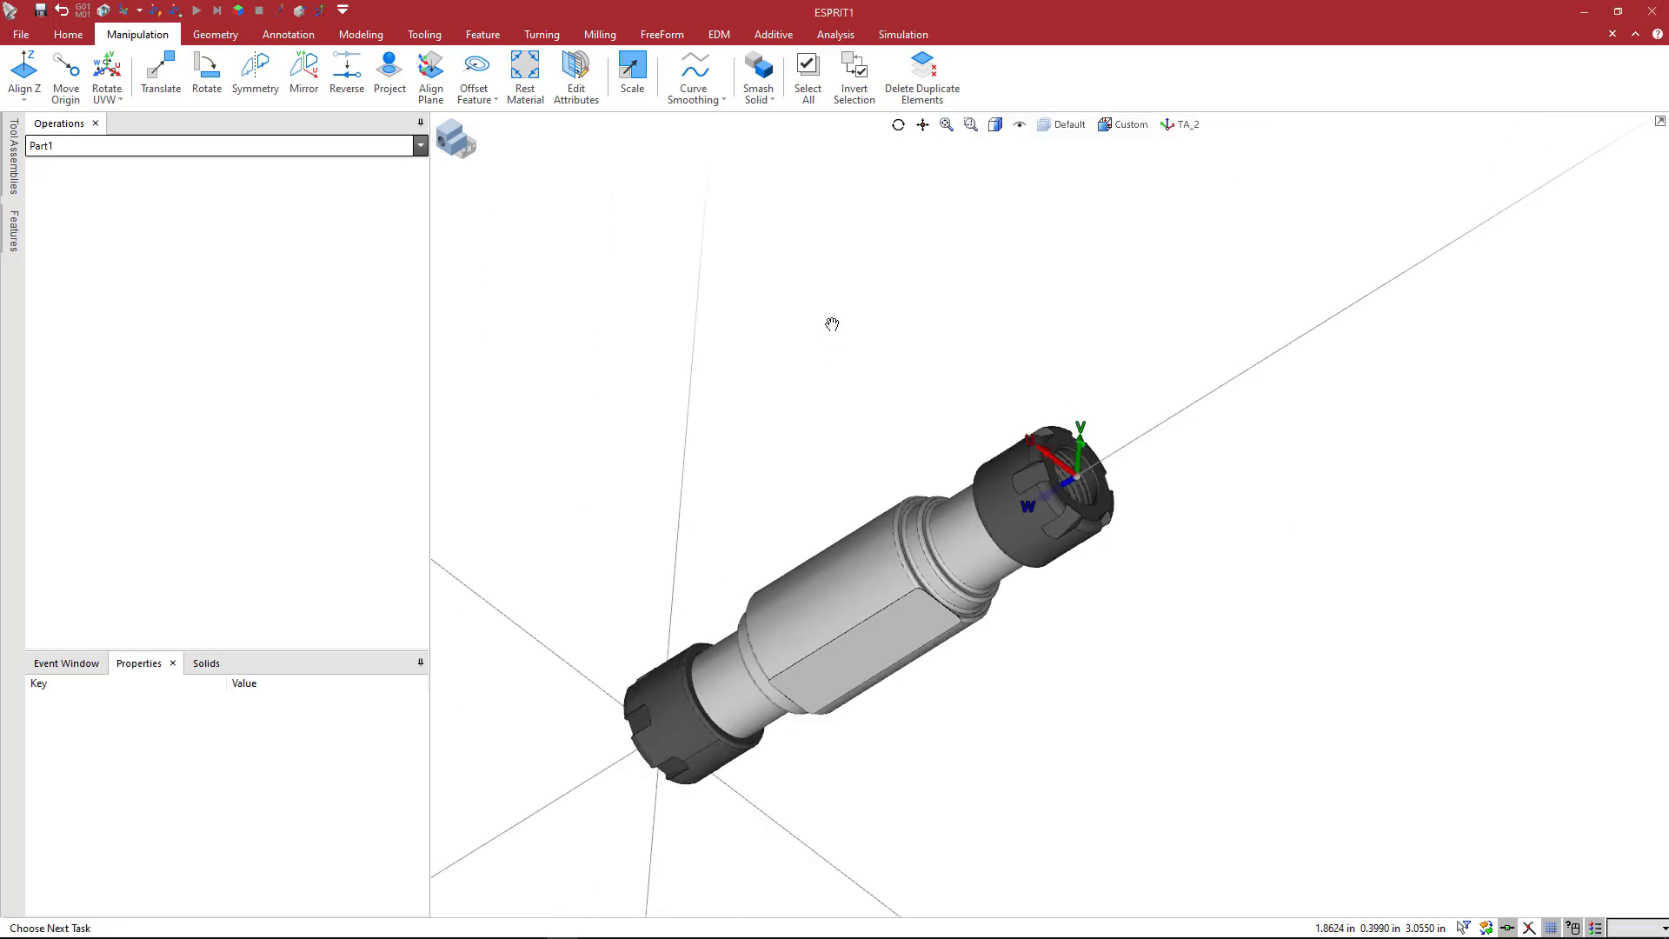
{"action": "middle_click_drag", "start_coordinate": [832, 325], "coordinate": [847, 276]}
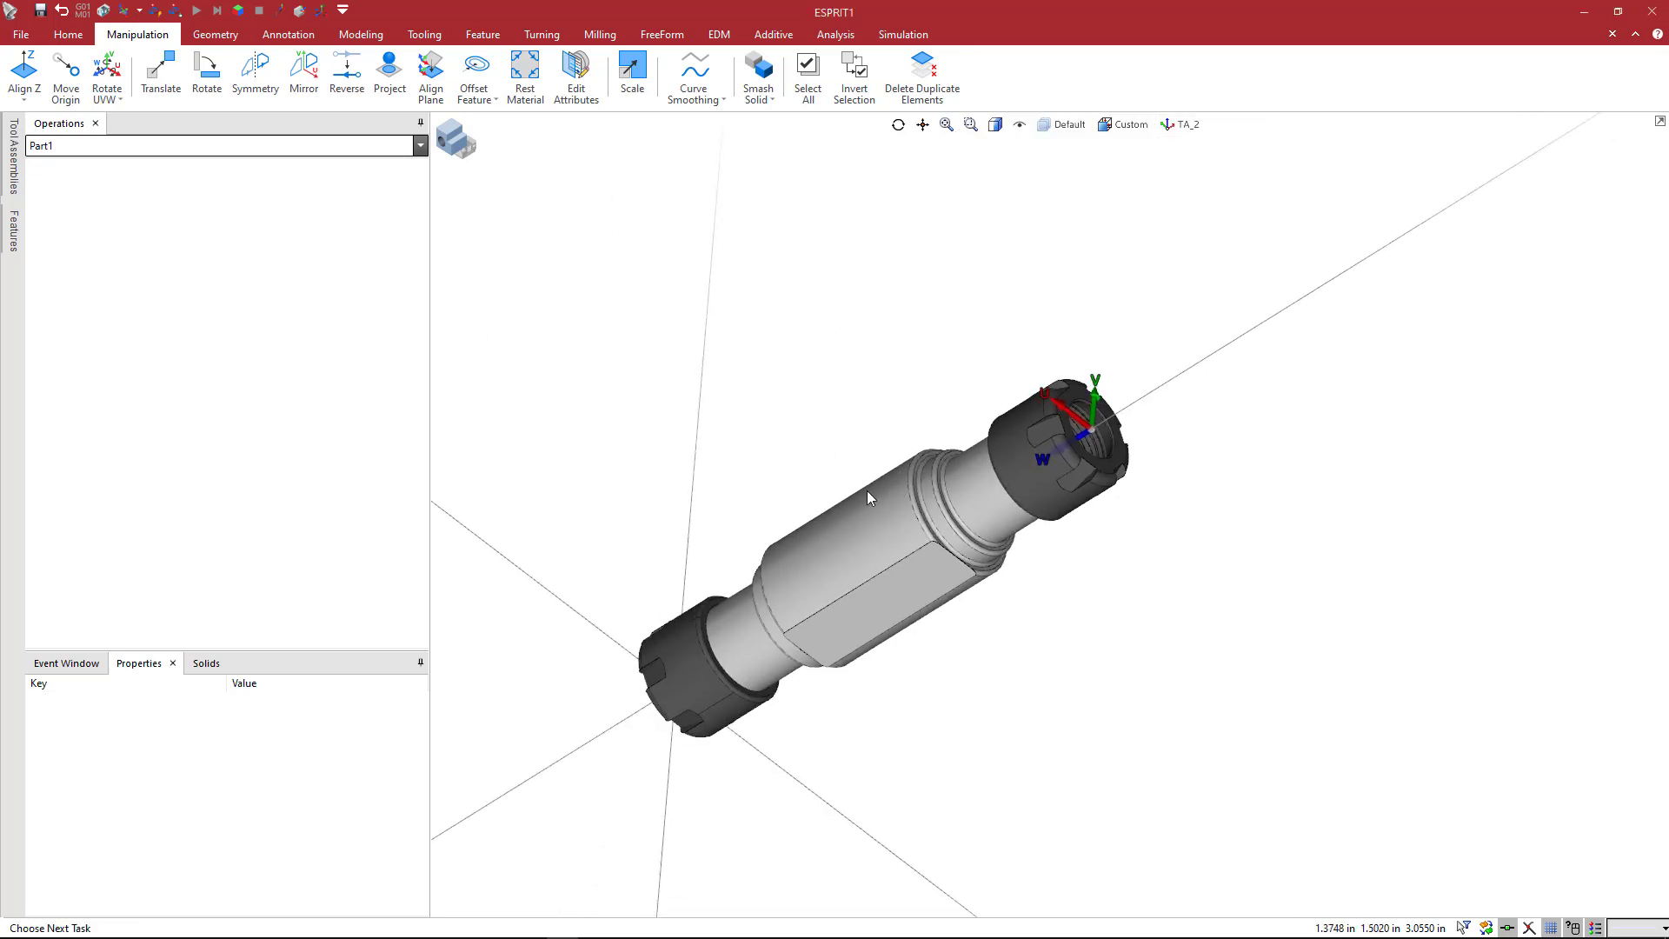
- Start saving the model as holder file S075-ER11M-0173DE.gdml and open the OEM Solids folder under Data as the location
{"action": "key", "text": "ctrl+s"}
{"action": "left_click", "coordinate": [654, 868]}
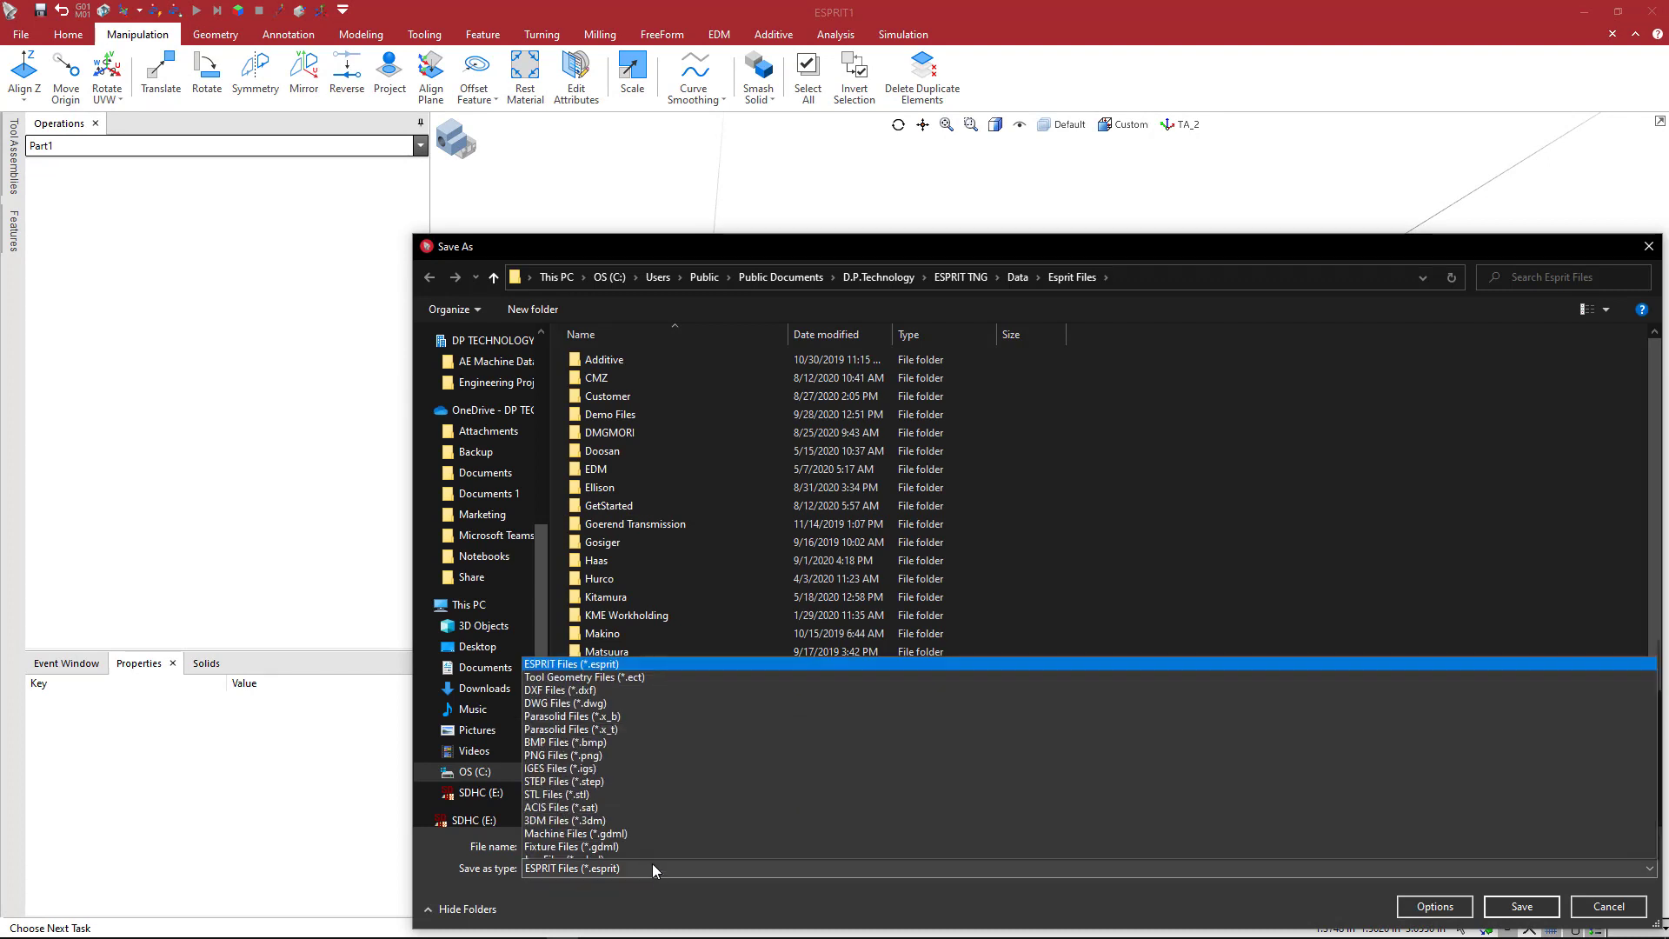
{"action": "scroll", "coordinate": [652, 863], "scroll_direction": "down", "scroll_amount": 2}
{"action": "left_click", "coordinate": [640, 840]}
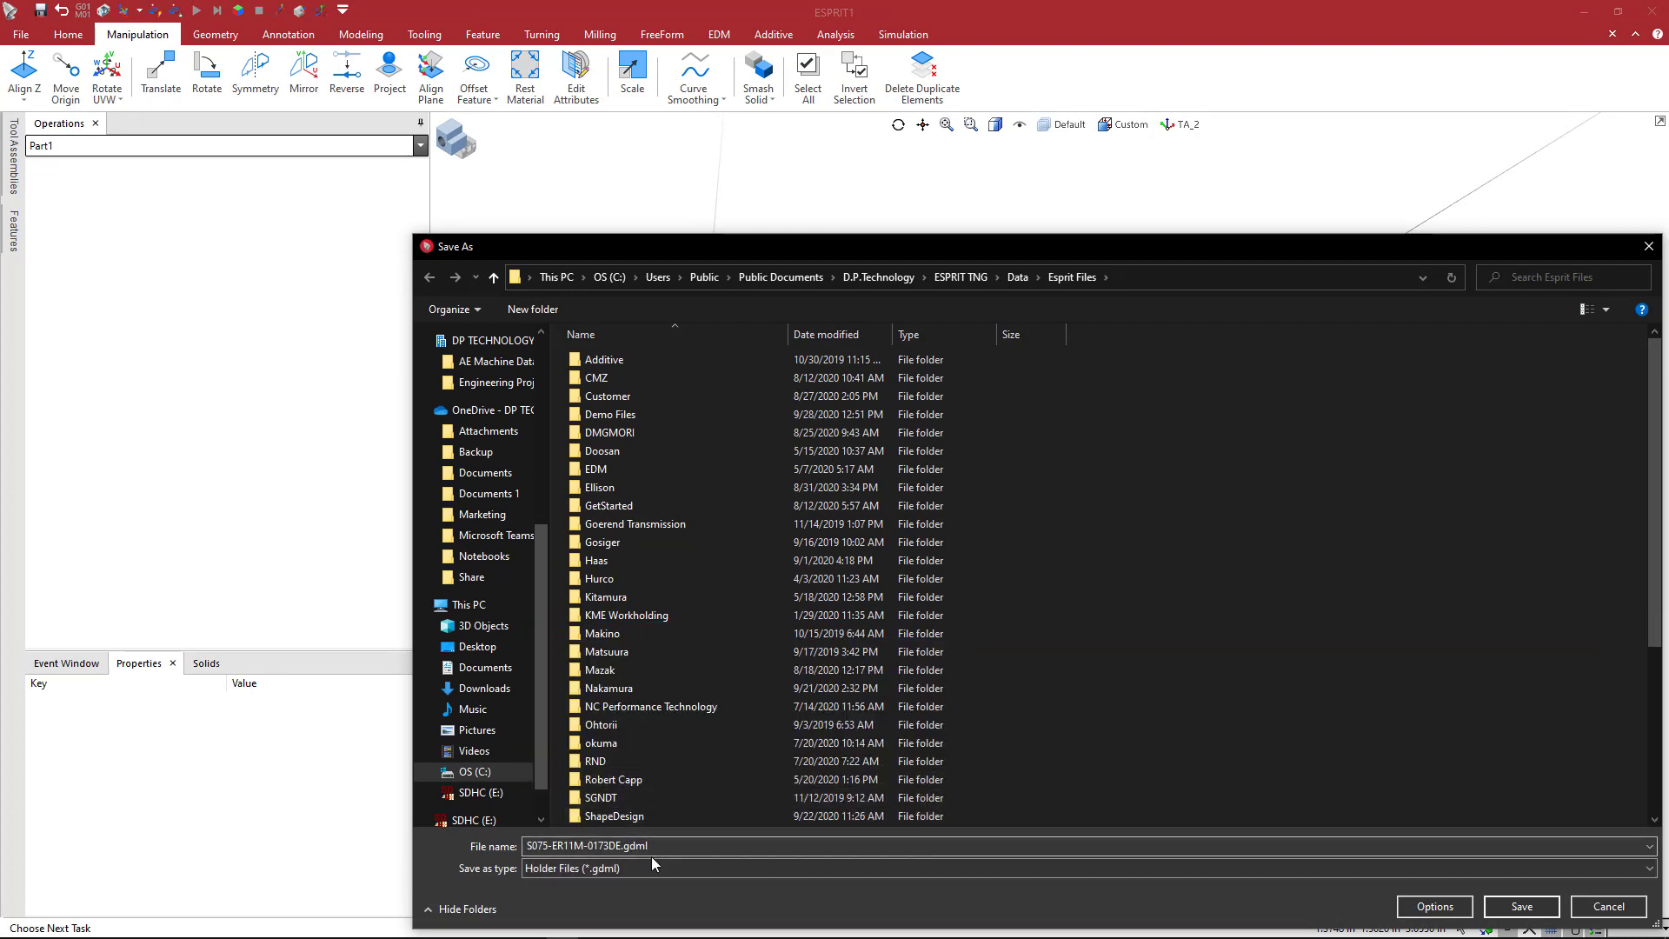
{"action": "left_click", "coordinate": [1018, 276]}
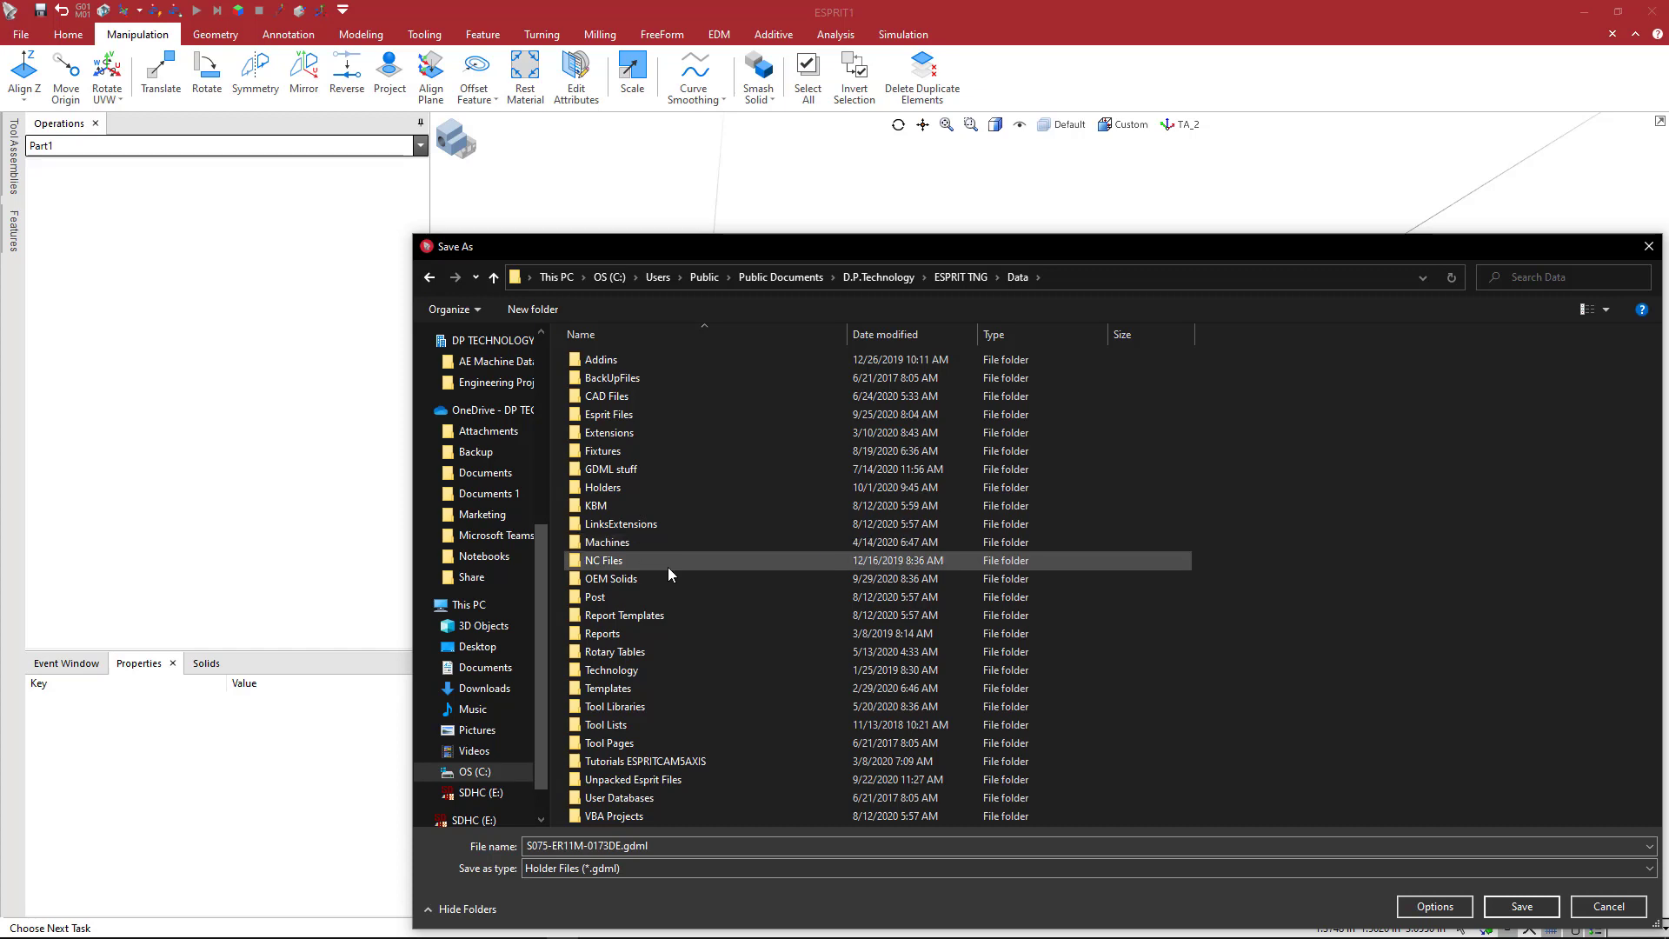
{"action": "left_click", "coordinate": [632, 580]}
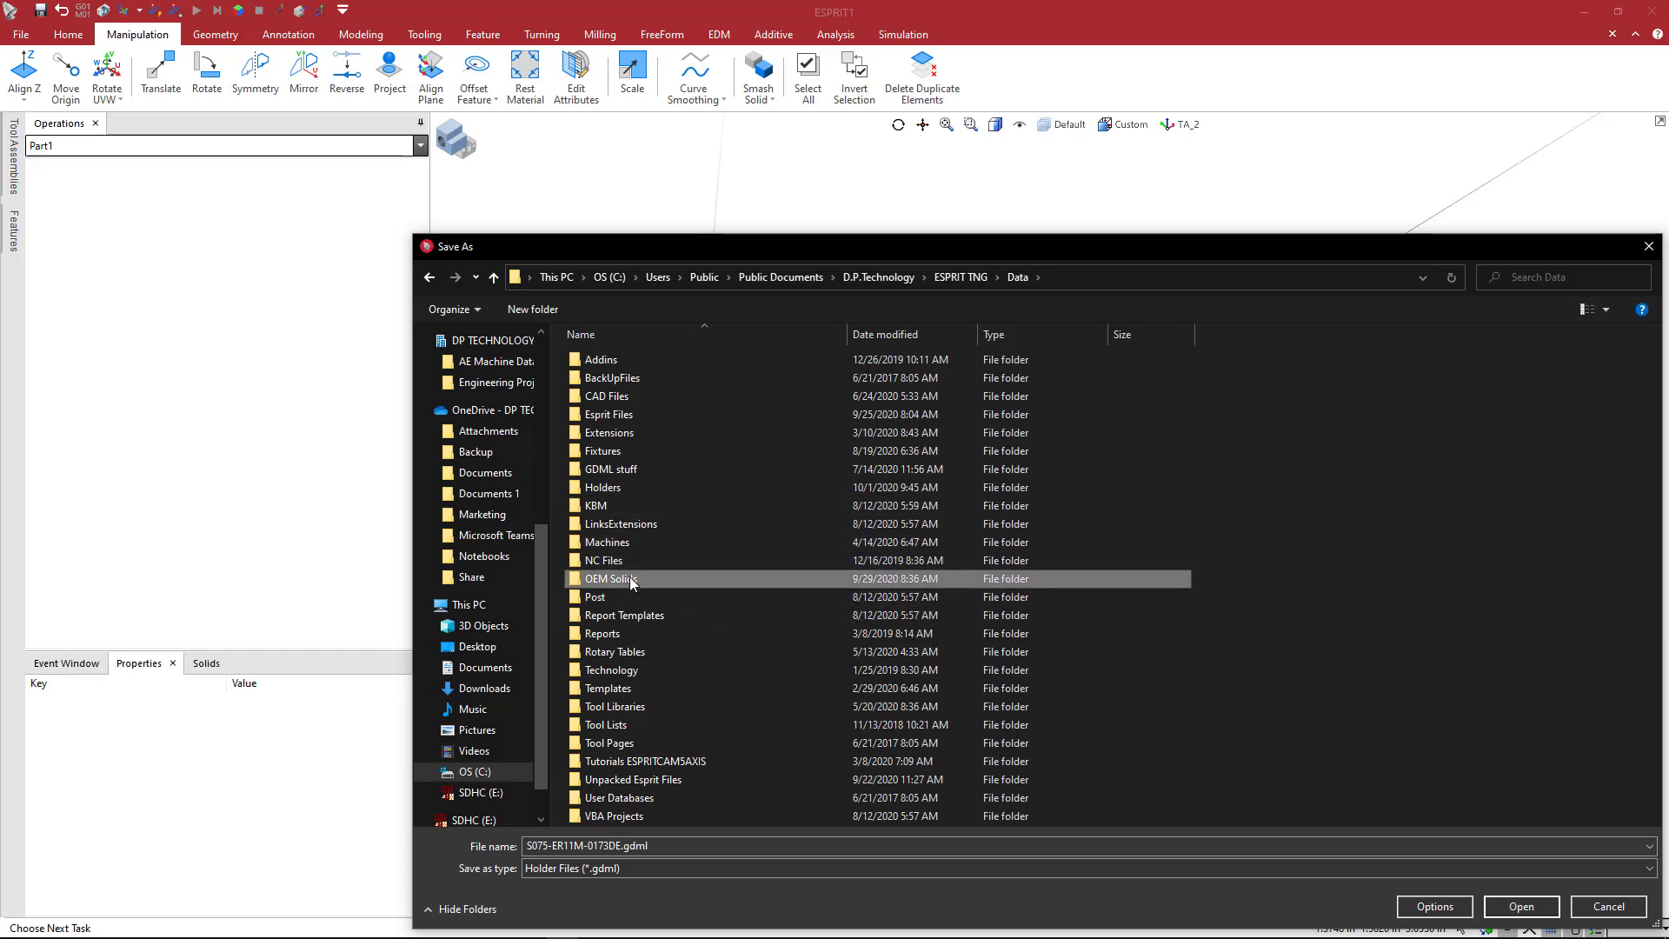
{"action": "double_click", "coordinate": [632, 580]}
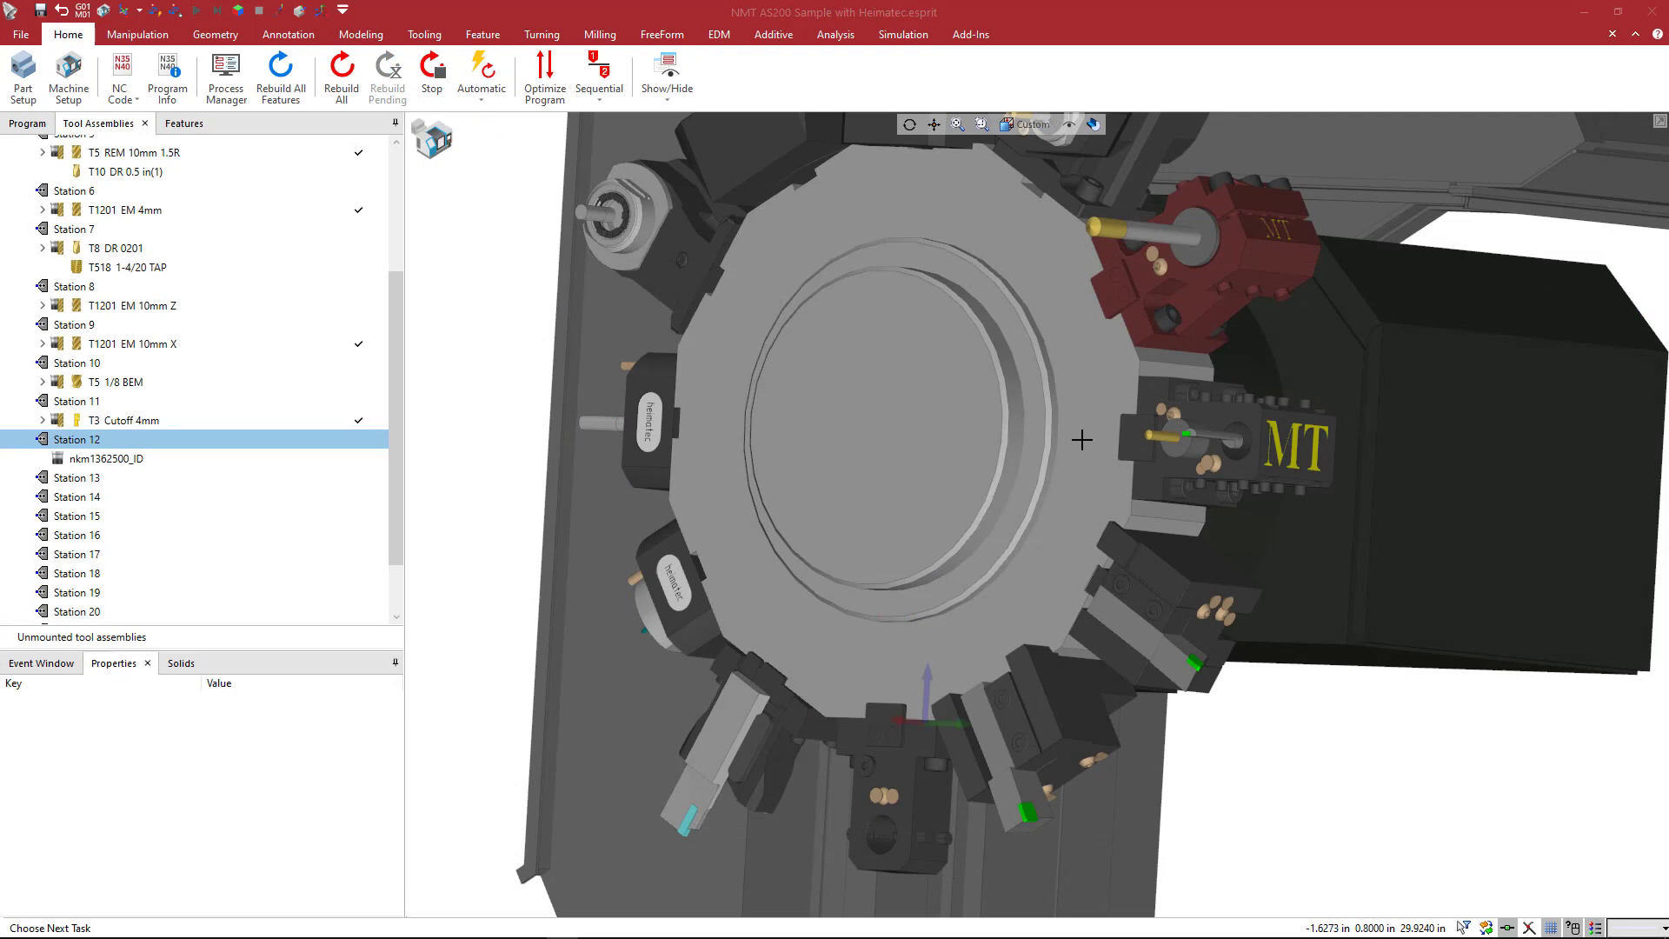
- Start adding an adaptive item to the nkm1362500_ID holder at Station 12 of the turret
{"action": "scroll", "coordinate": [1081, 440], "scroll_direction": "down", "scroll_amount": 5}
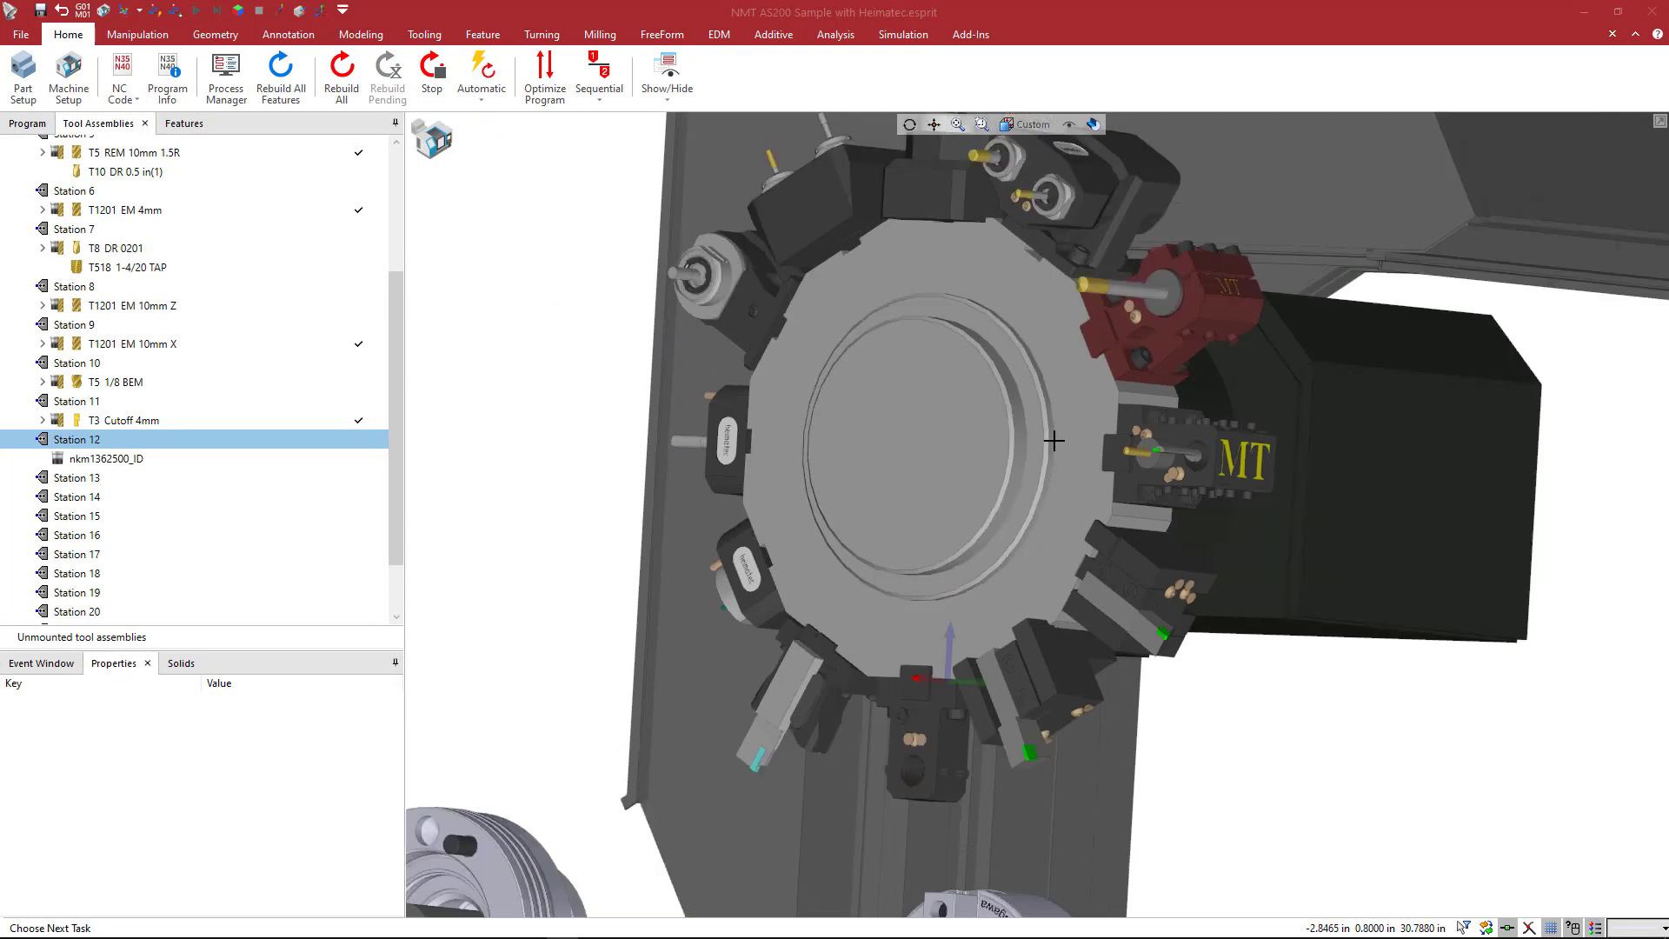
{"action": "scroll", "coordinate": [1006, 594], "scroll_direction": "up", "scroll_amount": 3}
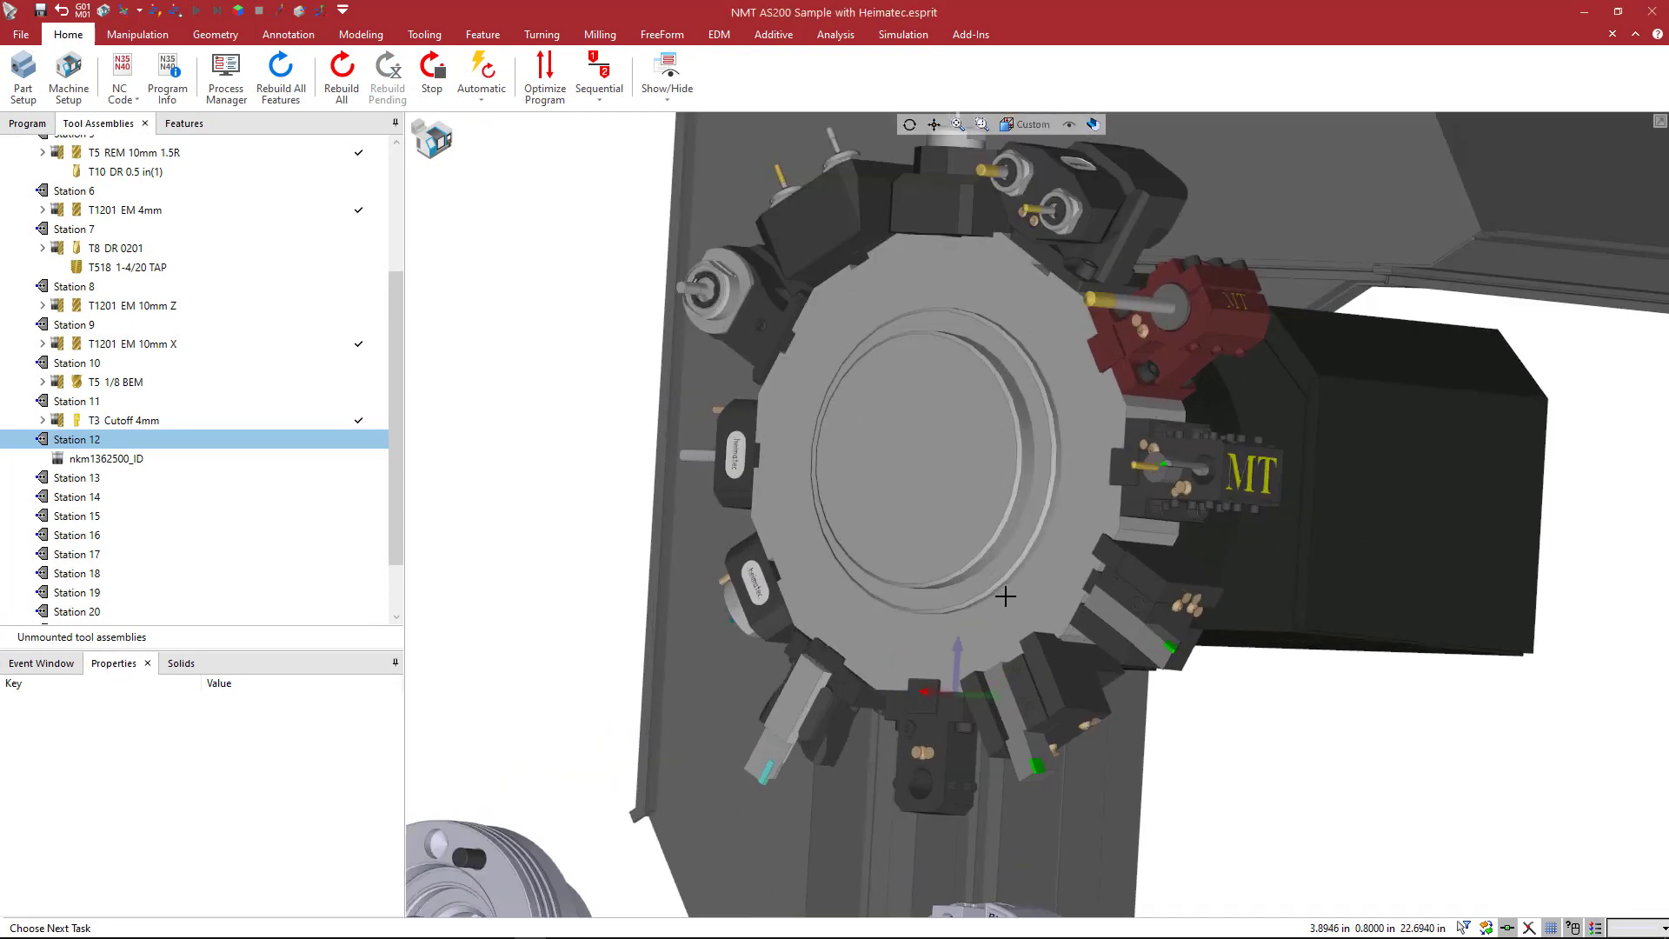
{"action": "middle_click_drag", "start_coordinate": [1010, 587], "coordinate": [991, 625]}
{"action": "scroll", "coordinate": [991, 625], "scroll_direction": "up", "scroll_amount": 5}
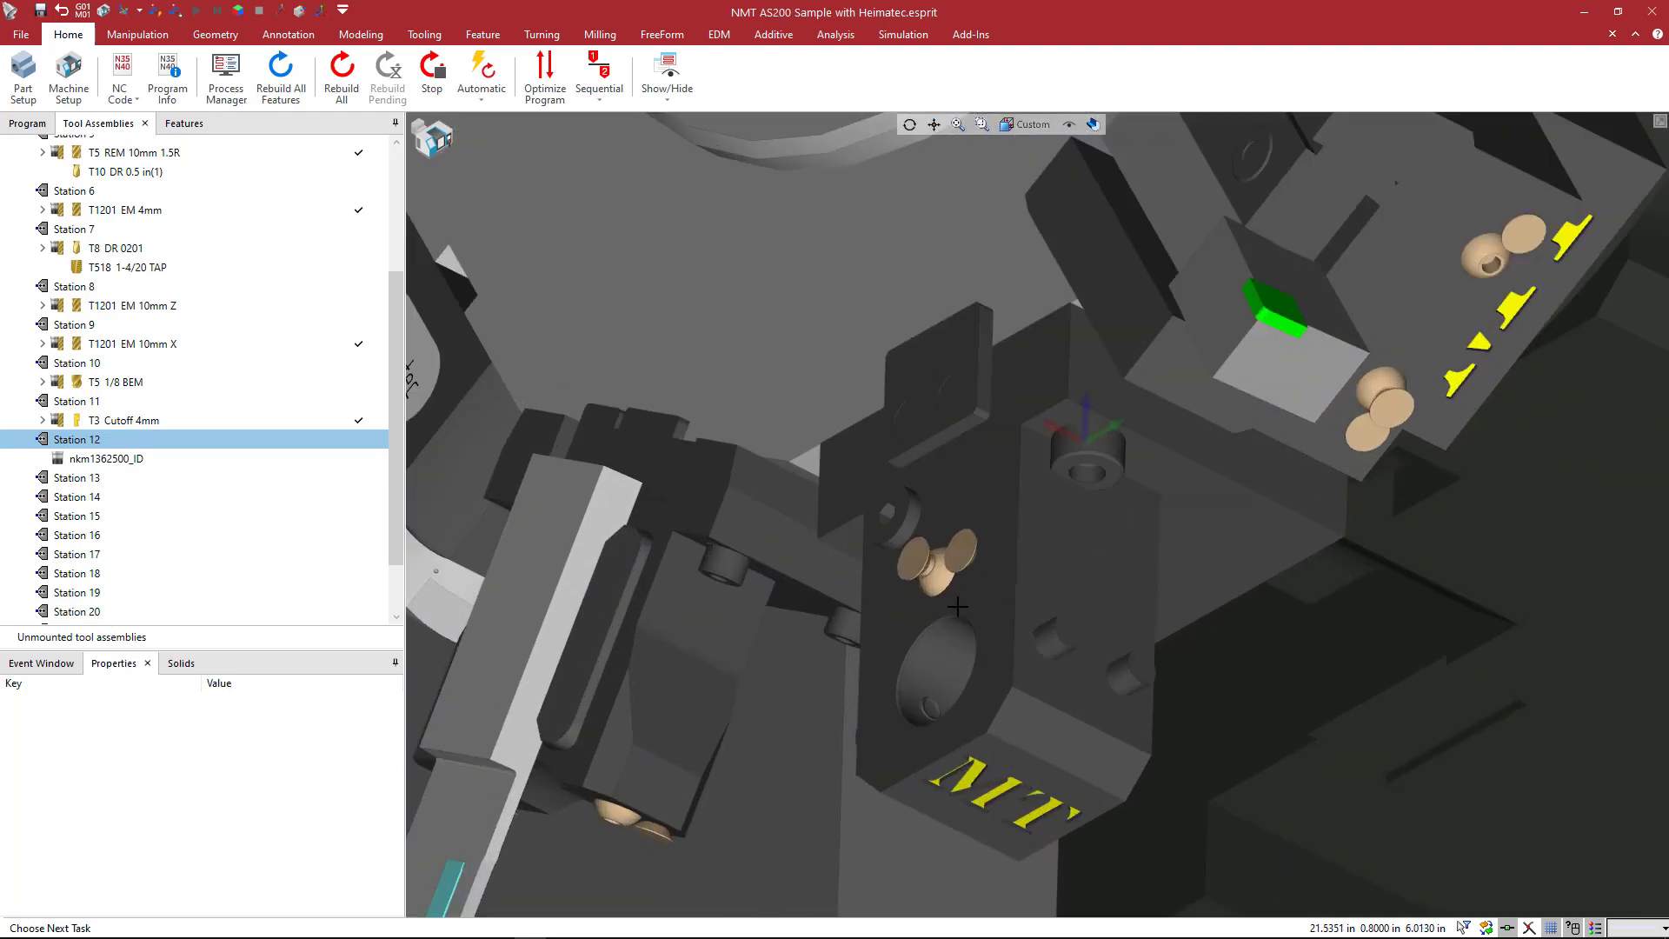
{"action": "left_click", "coordinate": [130, 459]}
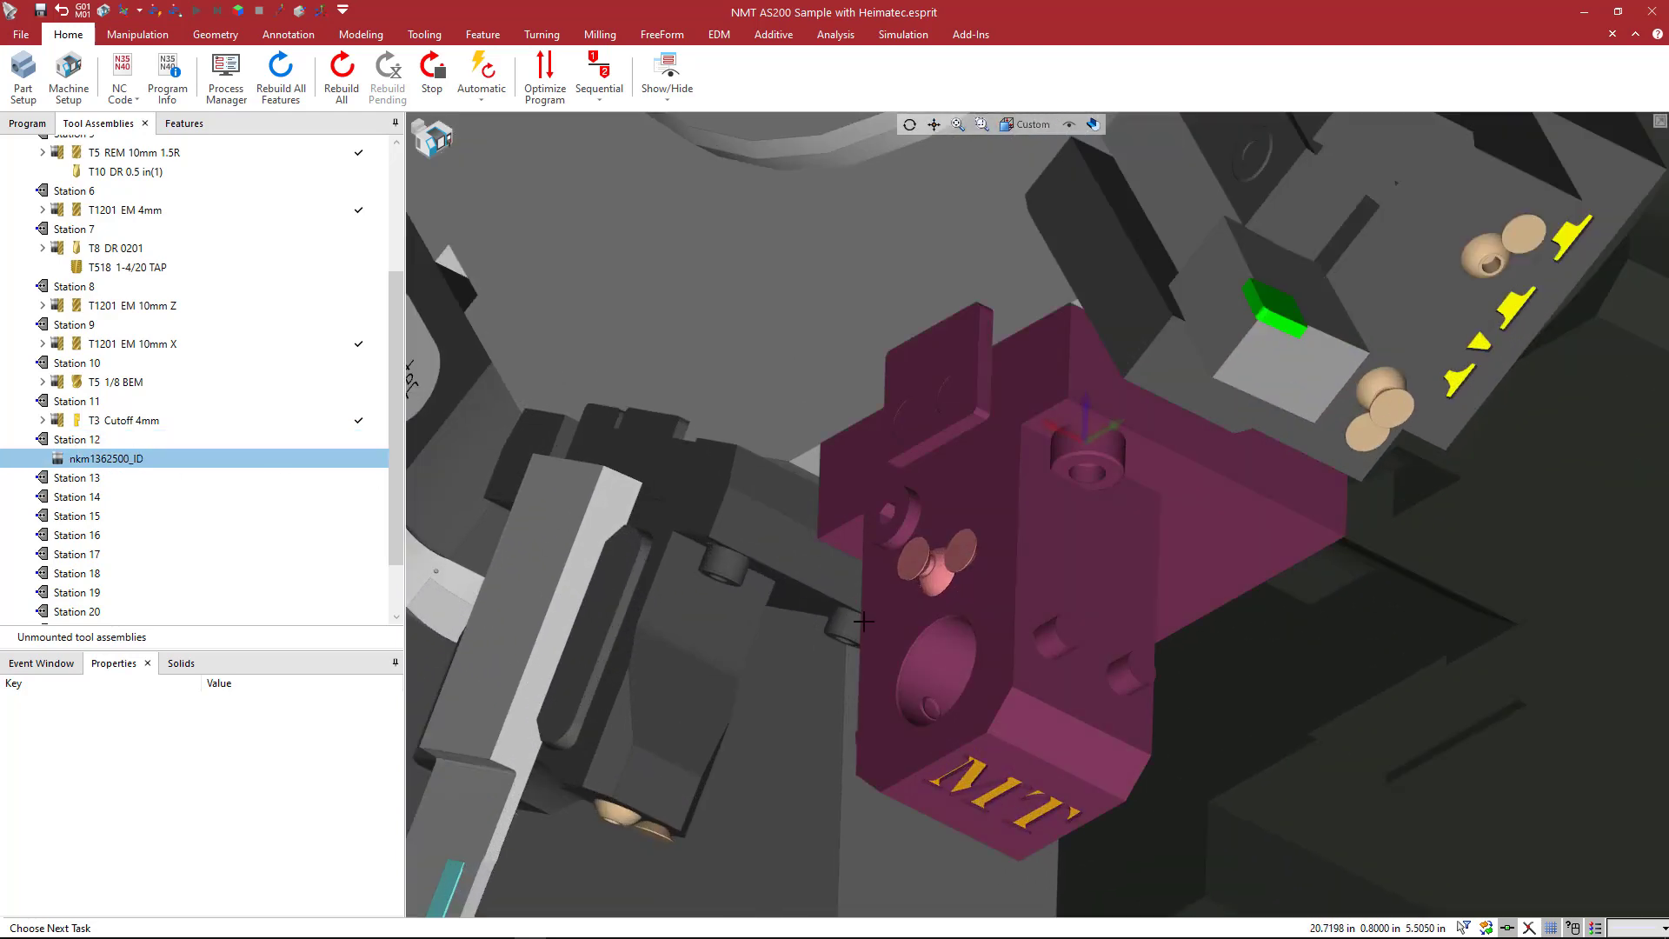
{"action": "middle_click_drag", "start_coordinate": [856, 595], "coordinate": [818, 515], "text": "ctrl"}
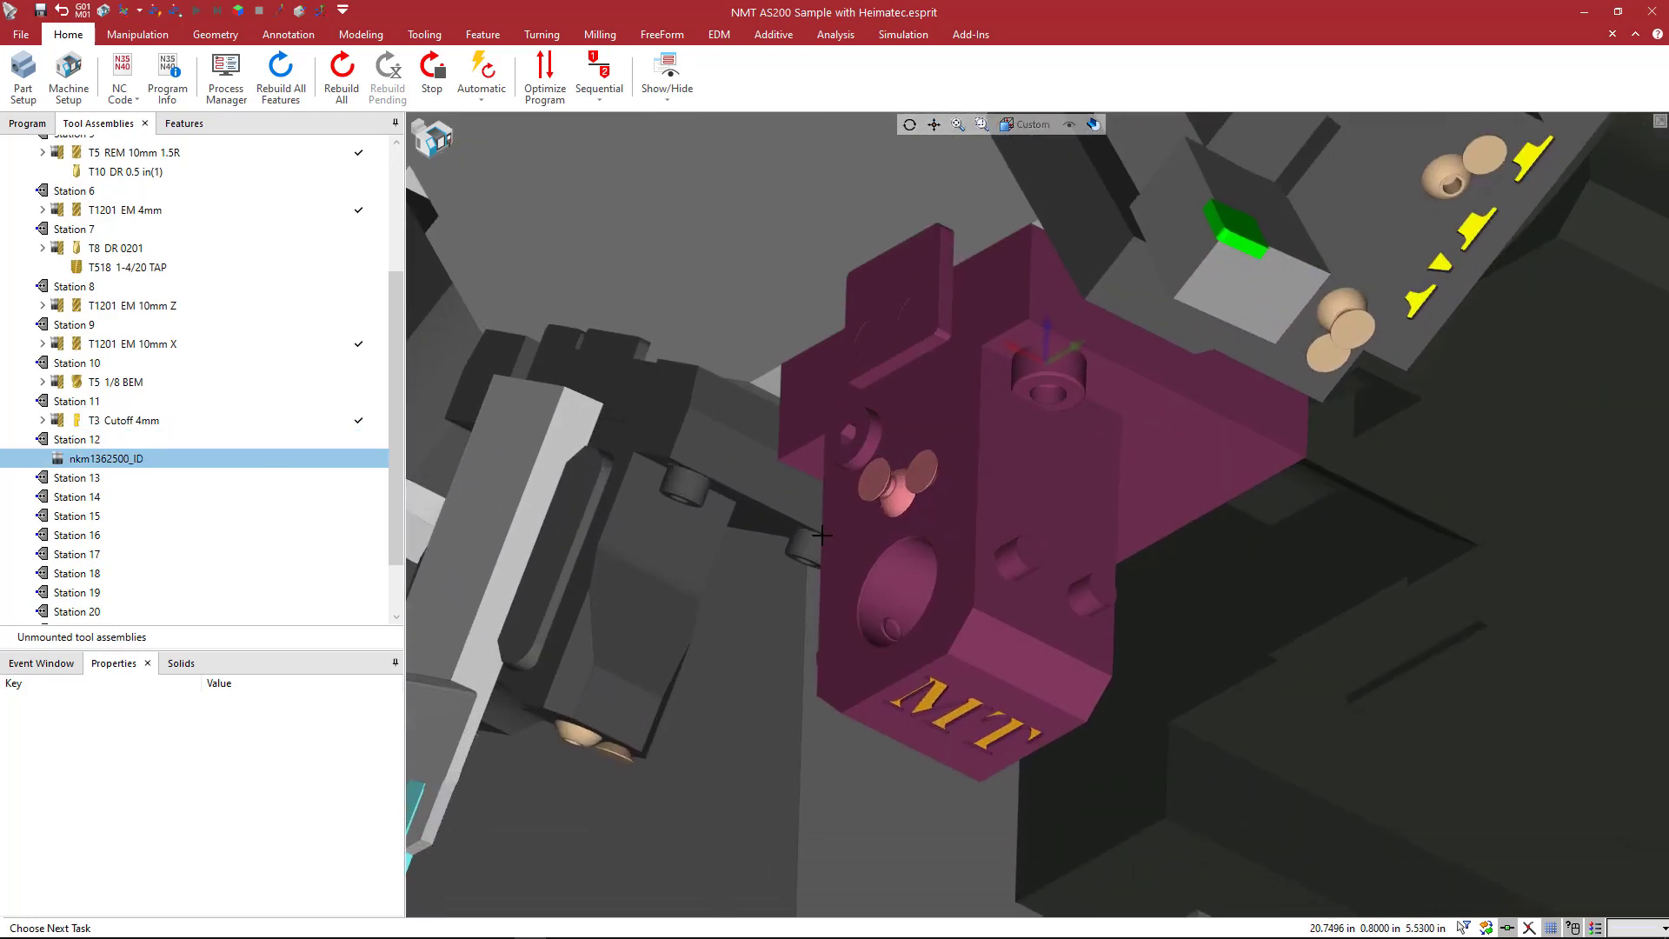
{"action": "right_click", "coordinate": [140, 470]}
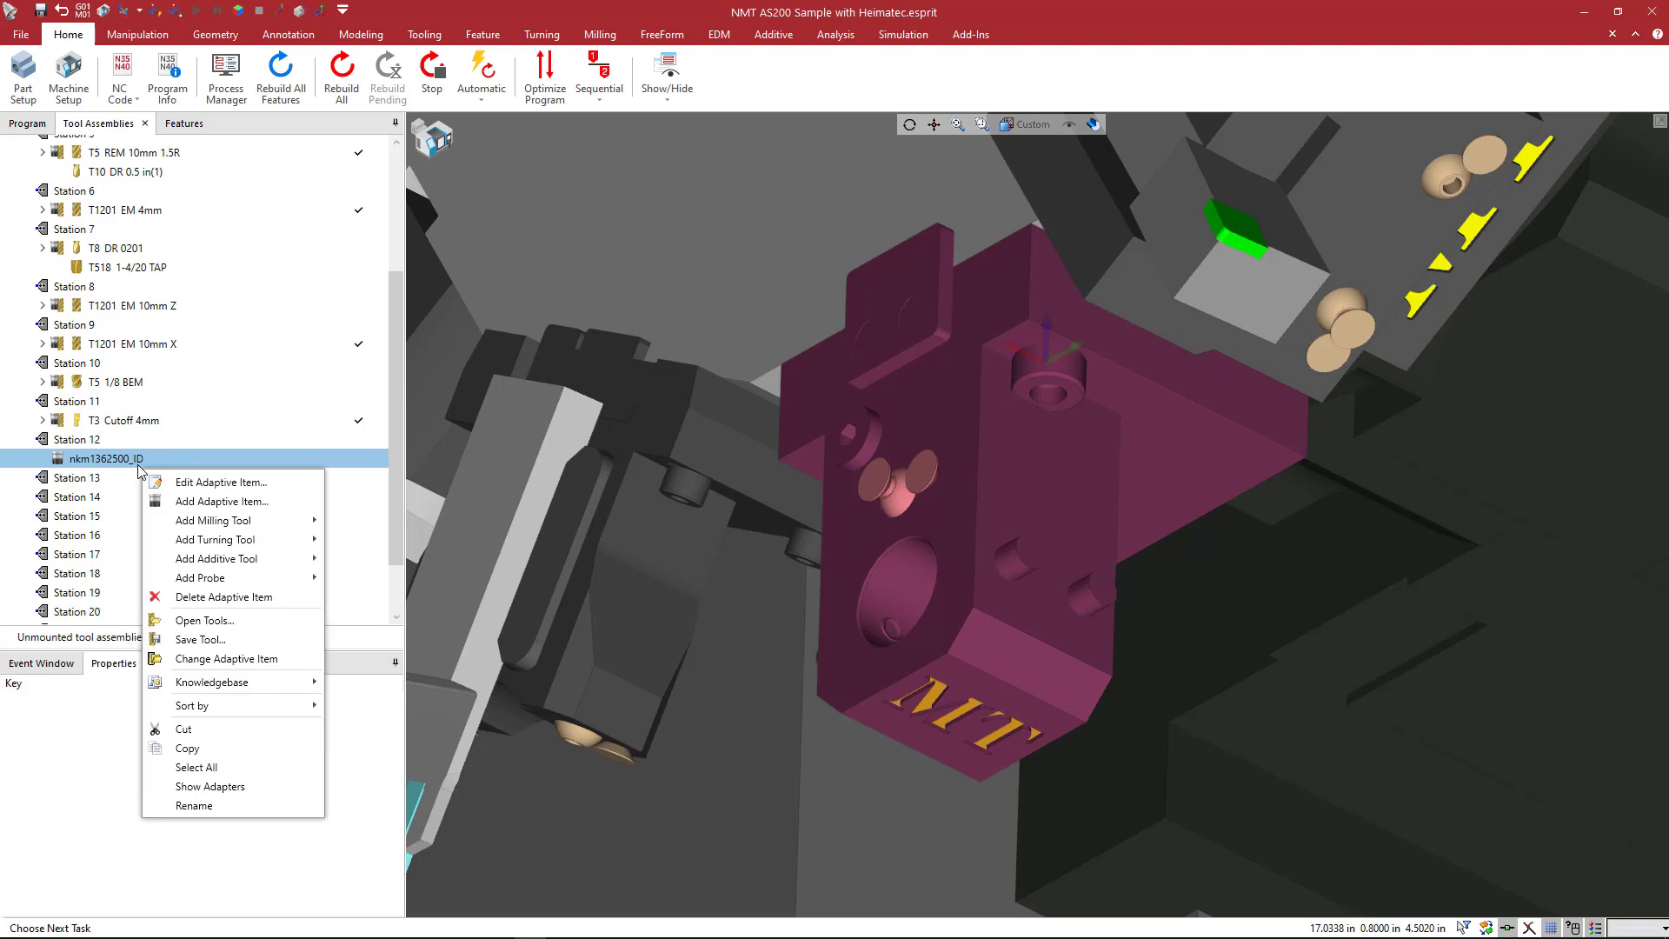
{"action": "left_click", "coordinate": [209, 502]}
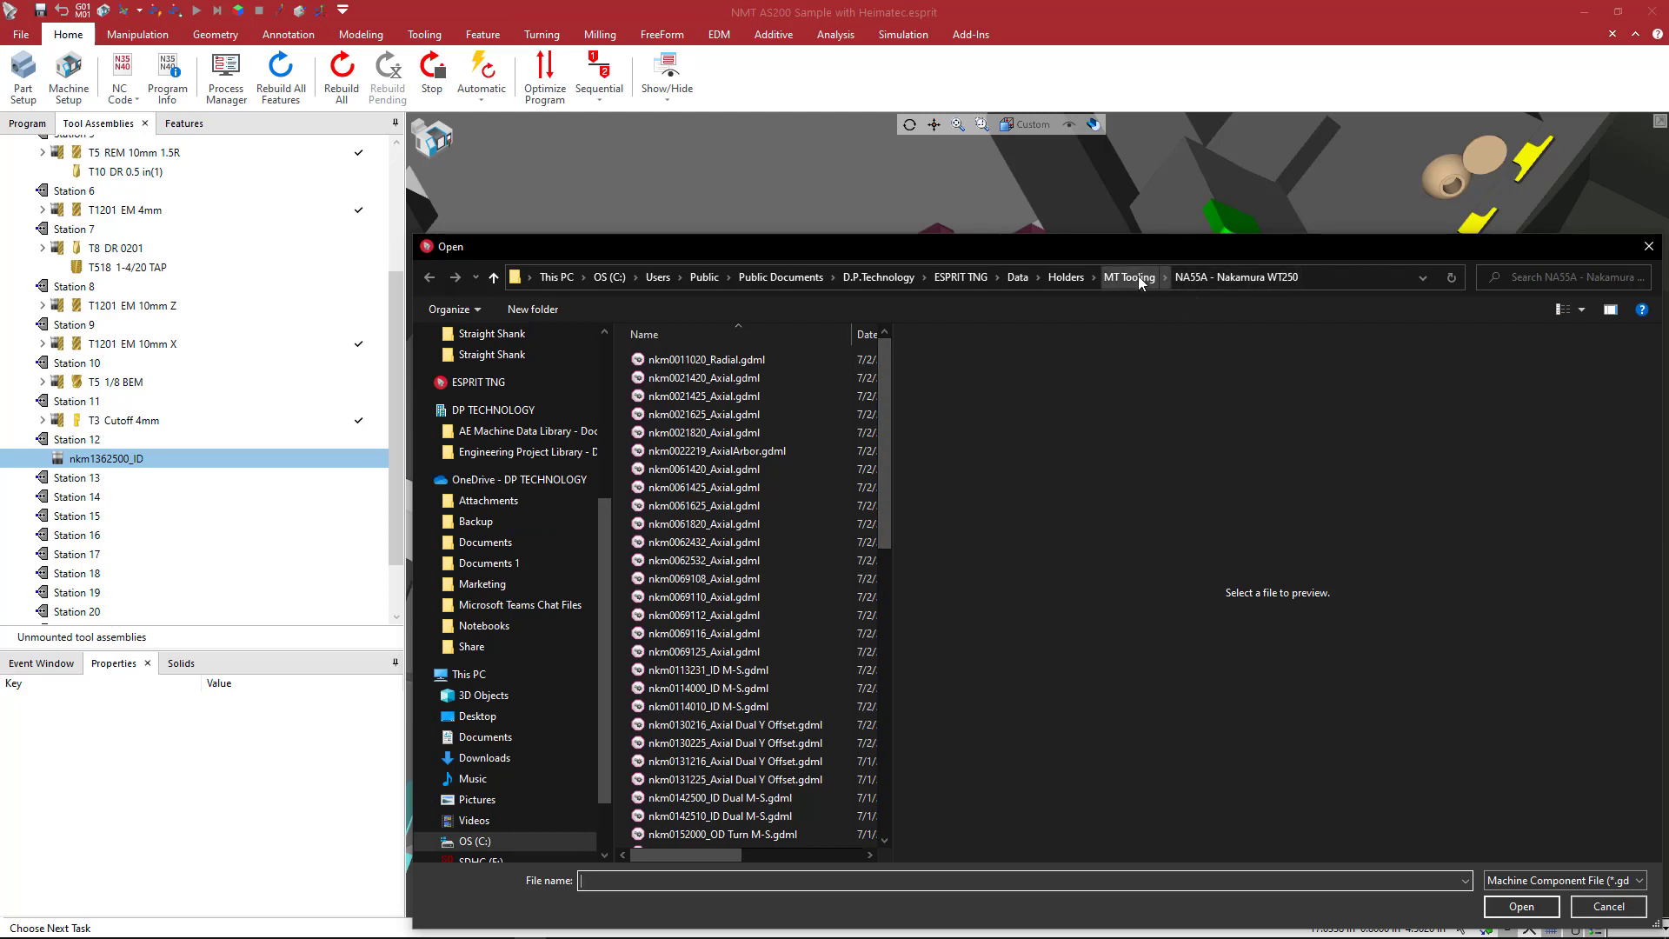
- Open the Pioneer Straight Shank folder under Holders and preview S075-ER11M-0173DE.gdml
{"action": "left_click", "coordinate": [1071, 278]}
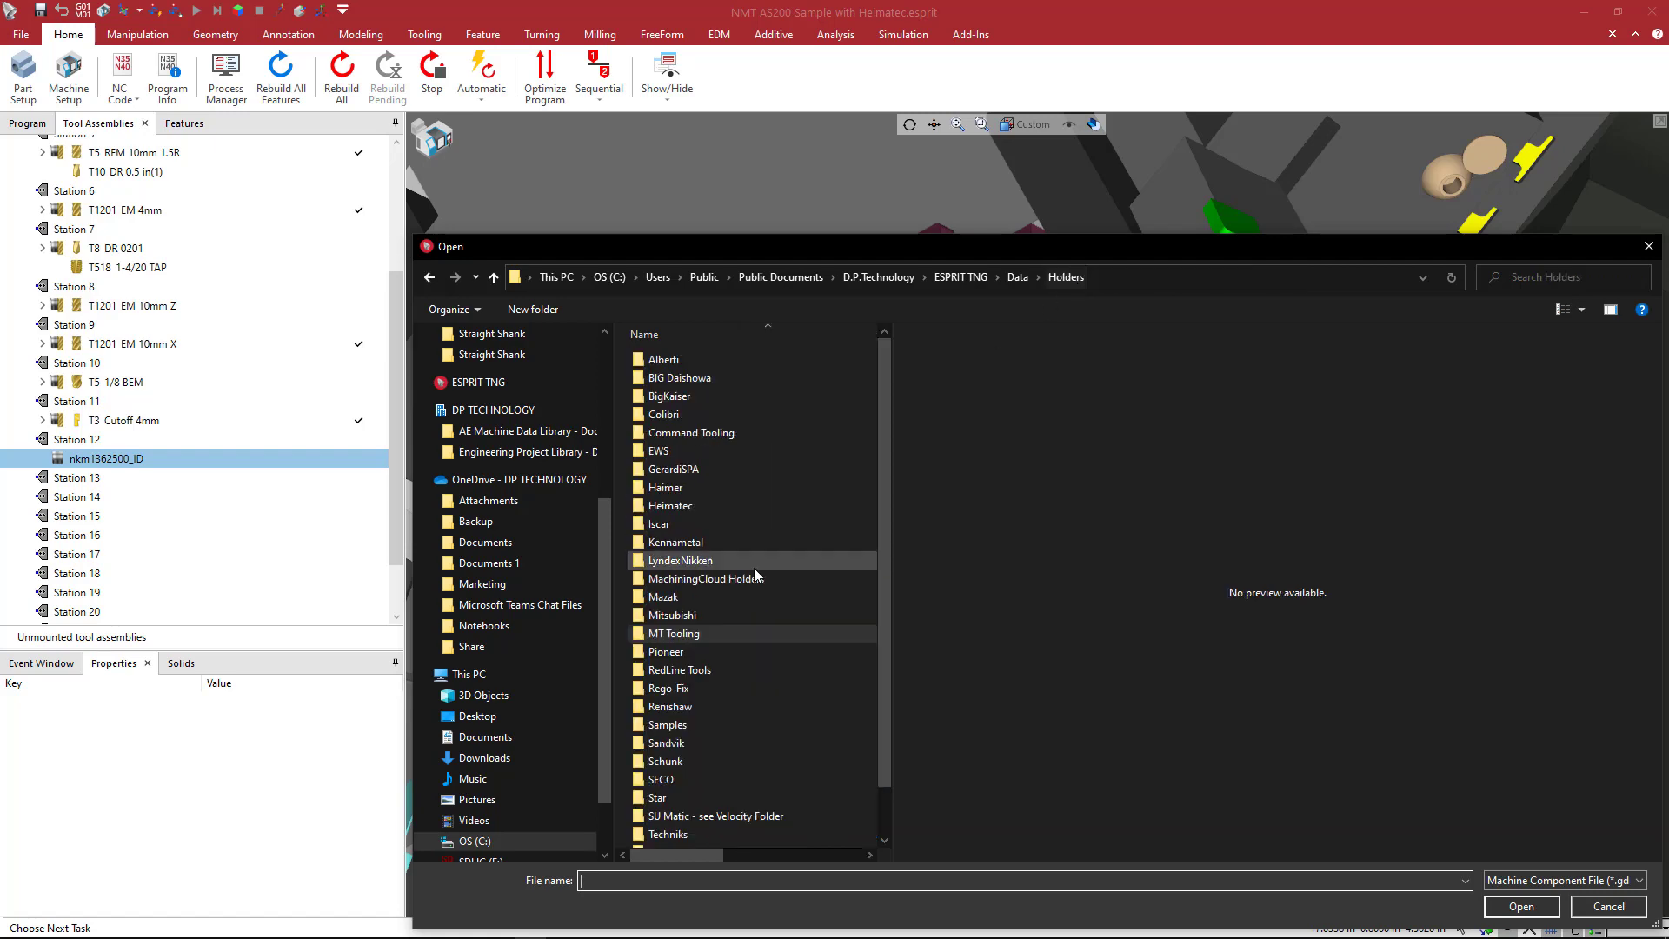
{"action": "double_click", "coordinate": [678, 651]}
{"action": "double_click", "coordinate": [686, 452]}
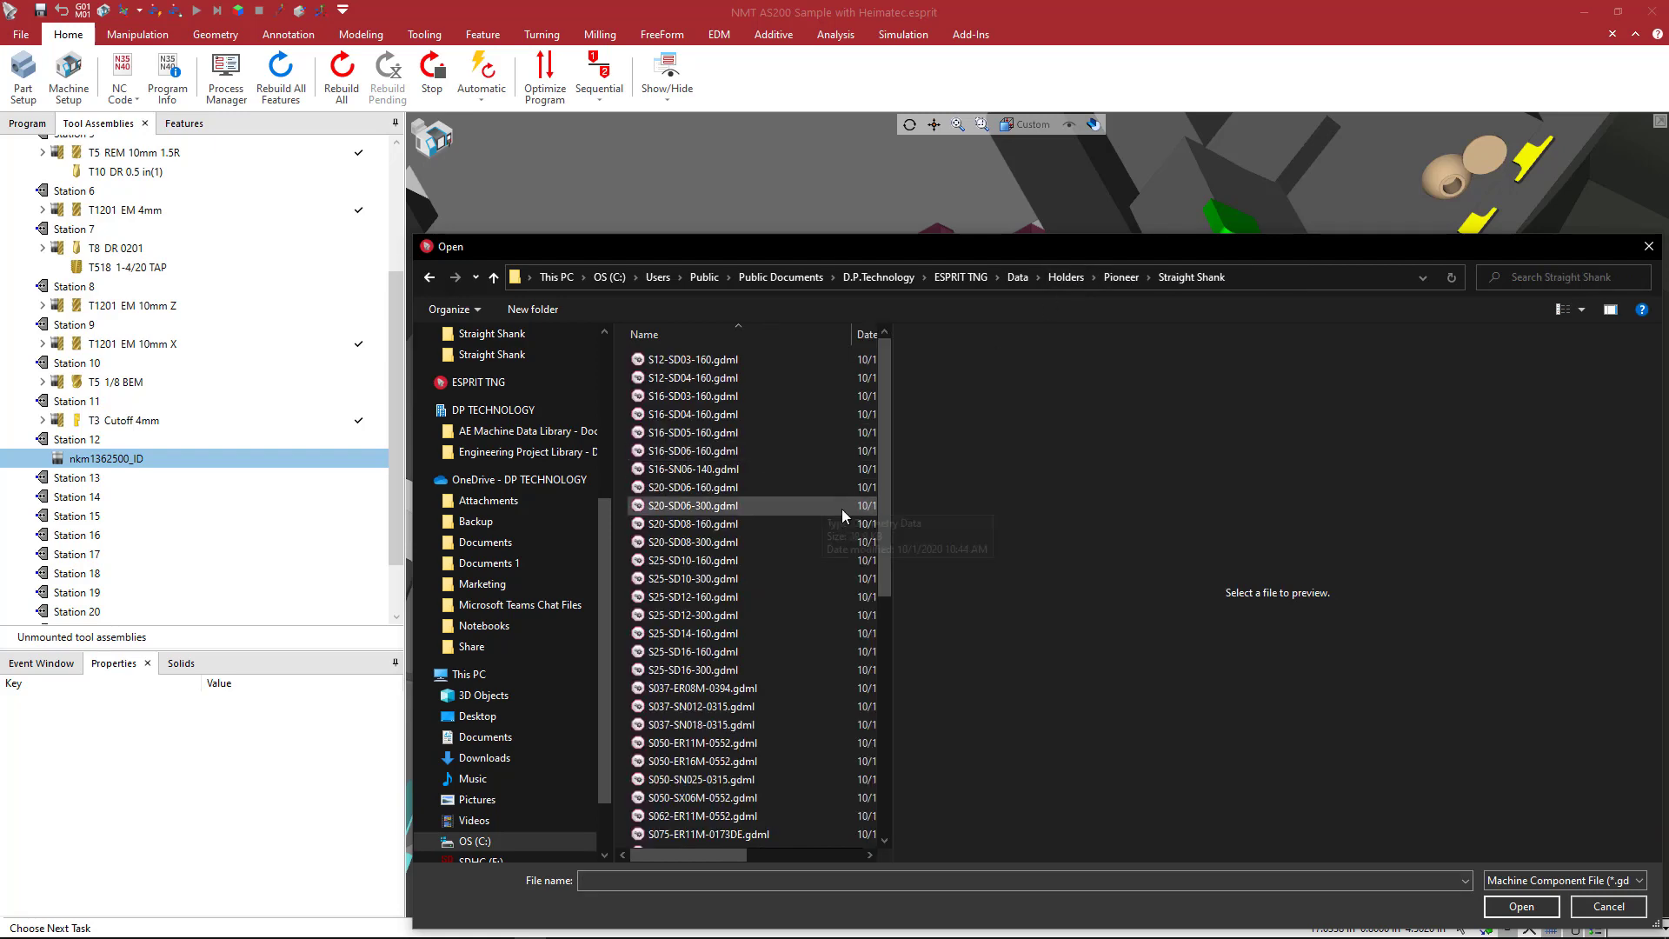
{"action": "left_click_drag", "start_coordinate": [884, 507], "coordinate": [884, 617]}
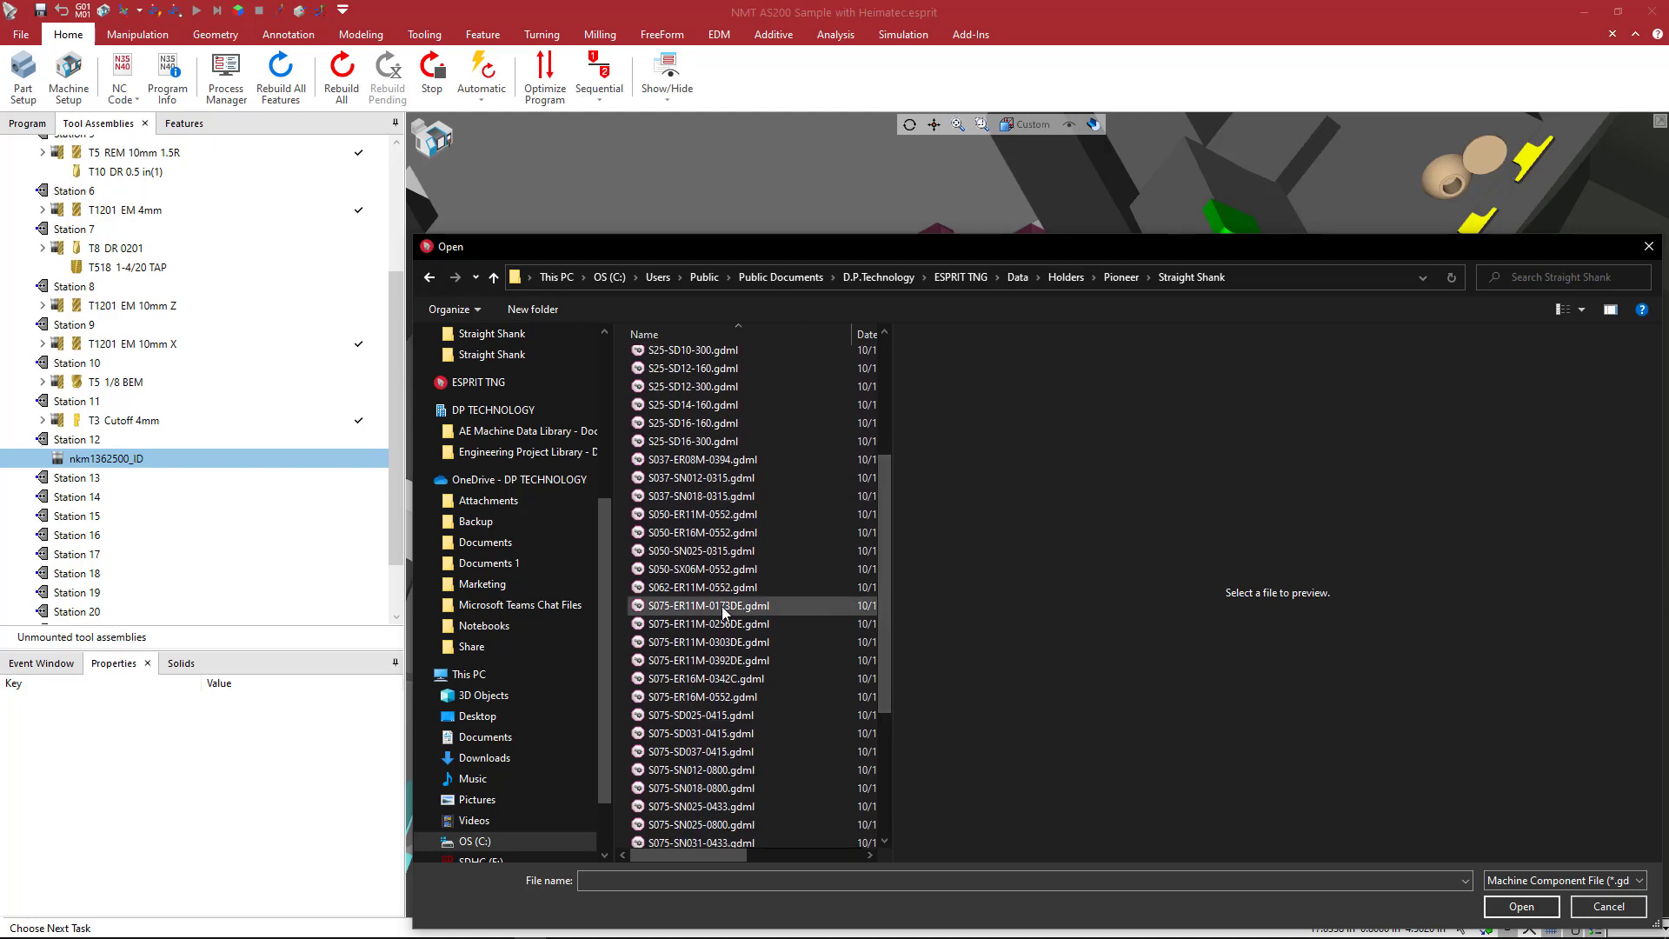
{"action": "left_click", "coordinate": [708, 605]}
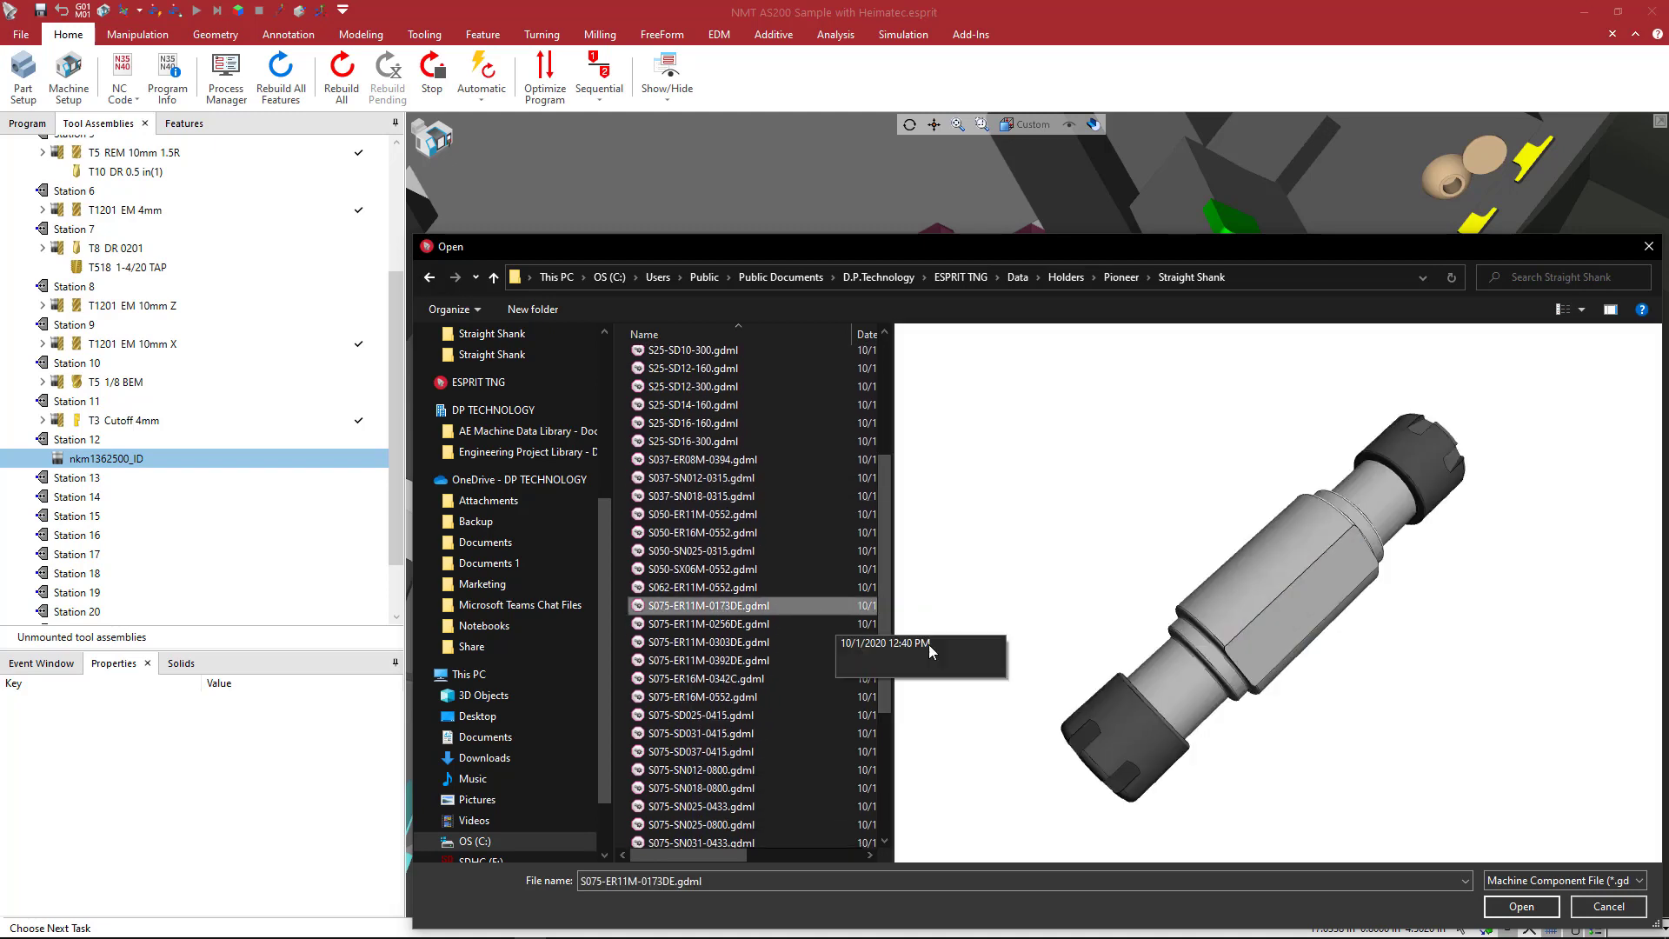
{"action": "left_click_drag", "start_coordinate": [1013, 687], "coordinate": [1085, 606]}
- Preview S075-ER11M-0256DE.gdml and load S075-ER11M-0303DE.gdml as the adaptive item in the Station 12 holder
{"action": "left_click", "coordinate": [753, 625]}
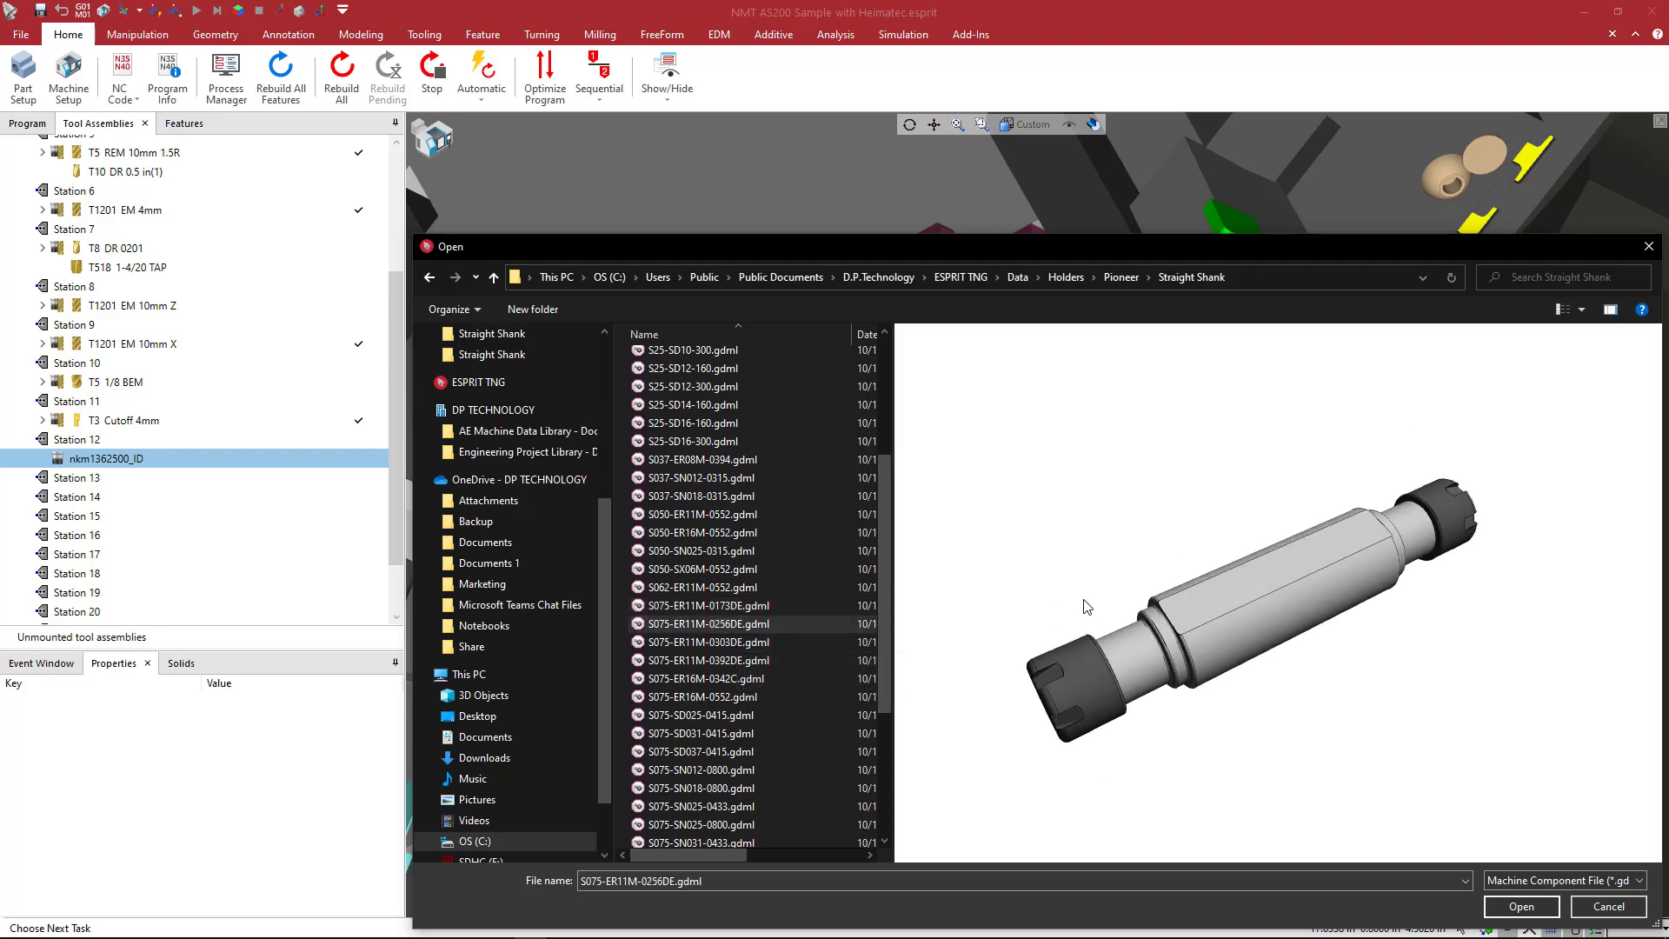
{"action": "left_click", "coordinate": [753, 642]}
{"action": "mouse_move", "coordinate": [1092, 669]}
{"action": "left_mouse_down"}
{"action": "mouse_move", "coordinate": [1085, 617]}
{"action": "mouse_move", "coordinate": [1098, 640]}
{"action": "left_mouse_up"}
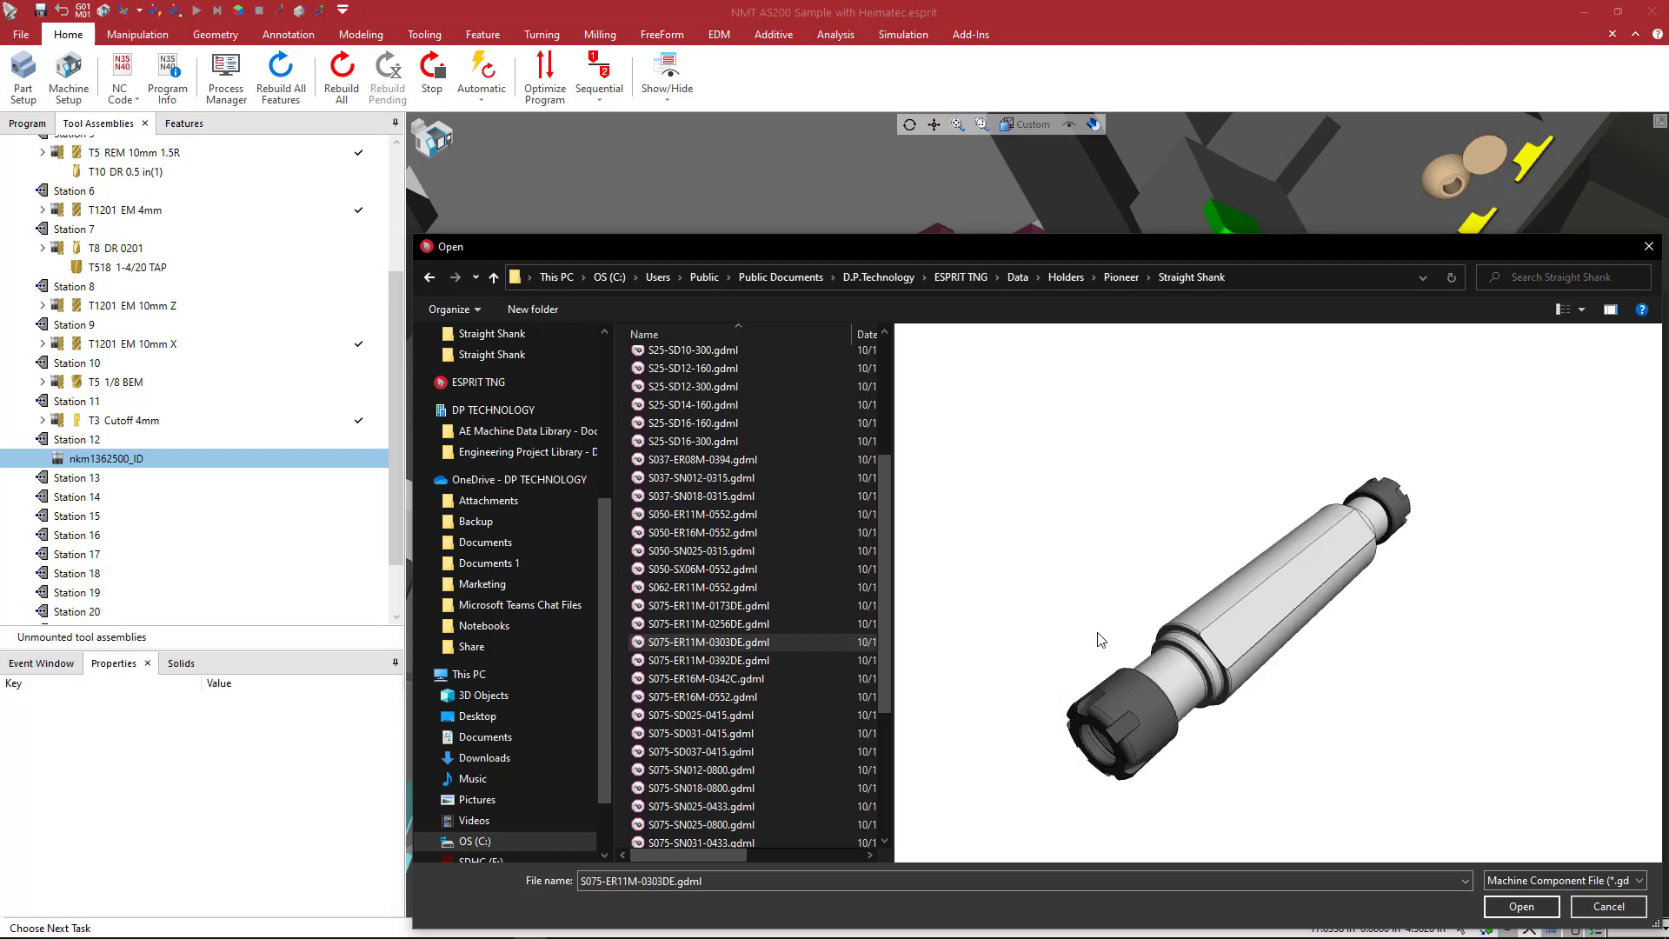
{"action": "left_click", "coordinate": [1521, 906]}
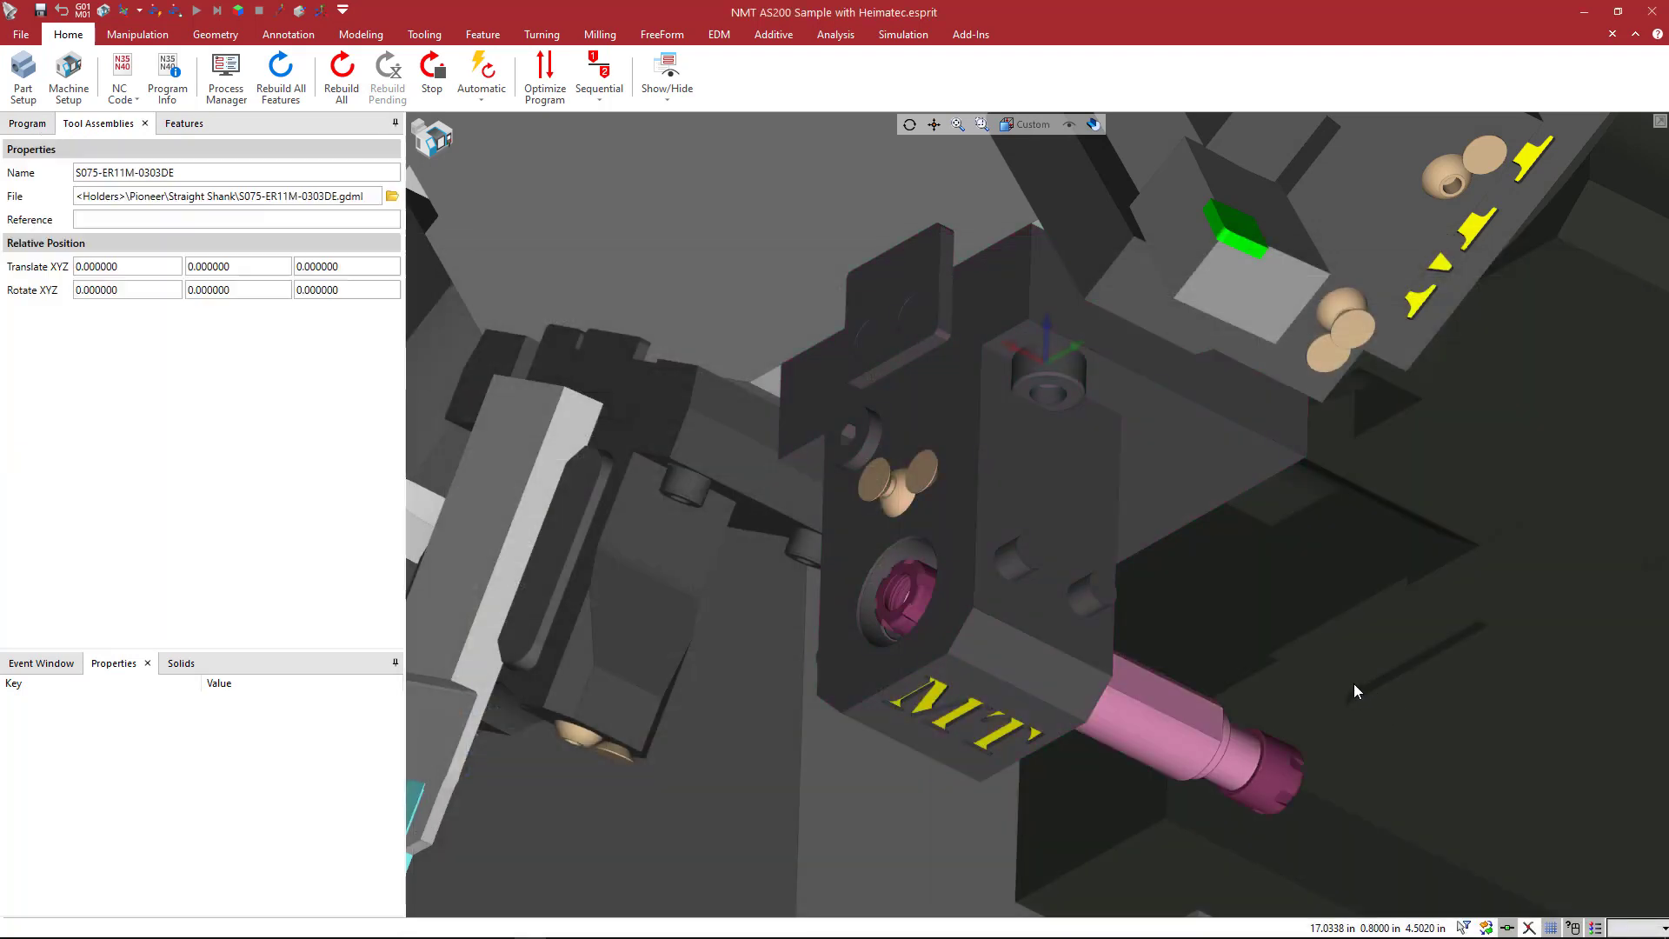
- Set the S075-ER11M-0303DE adaptive item's Z translation to -2 relative to the Station 12 holder
{"action": "middle_click_drag", "start_coordinate": [1068, 581], "coordinate": [850, 665]}
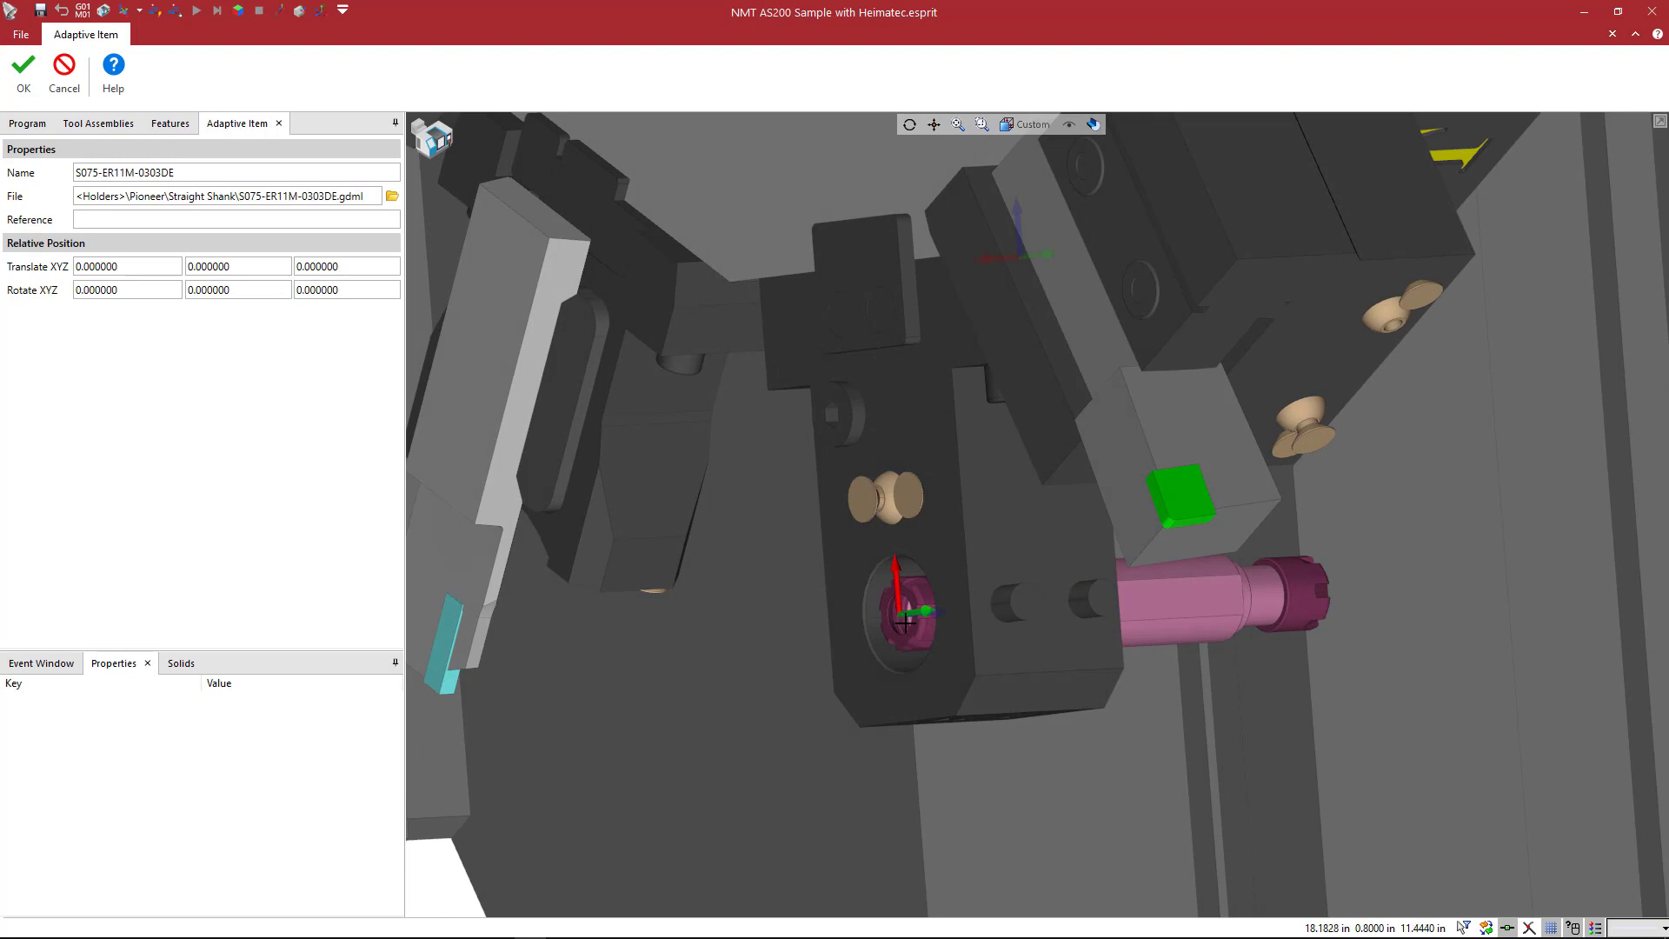
{"action": "middle_click_drag", "start_coordinate": [911, 627], "coordinate": [941, 648]}
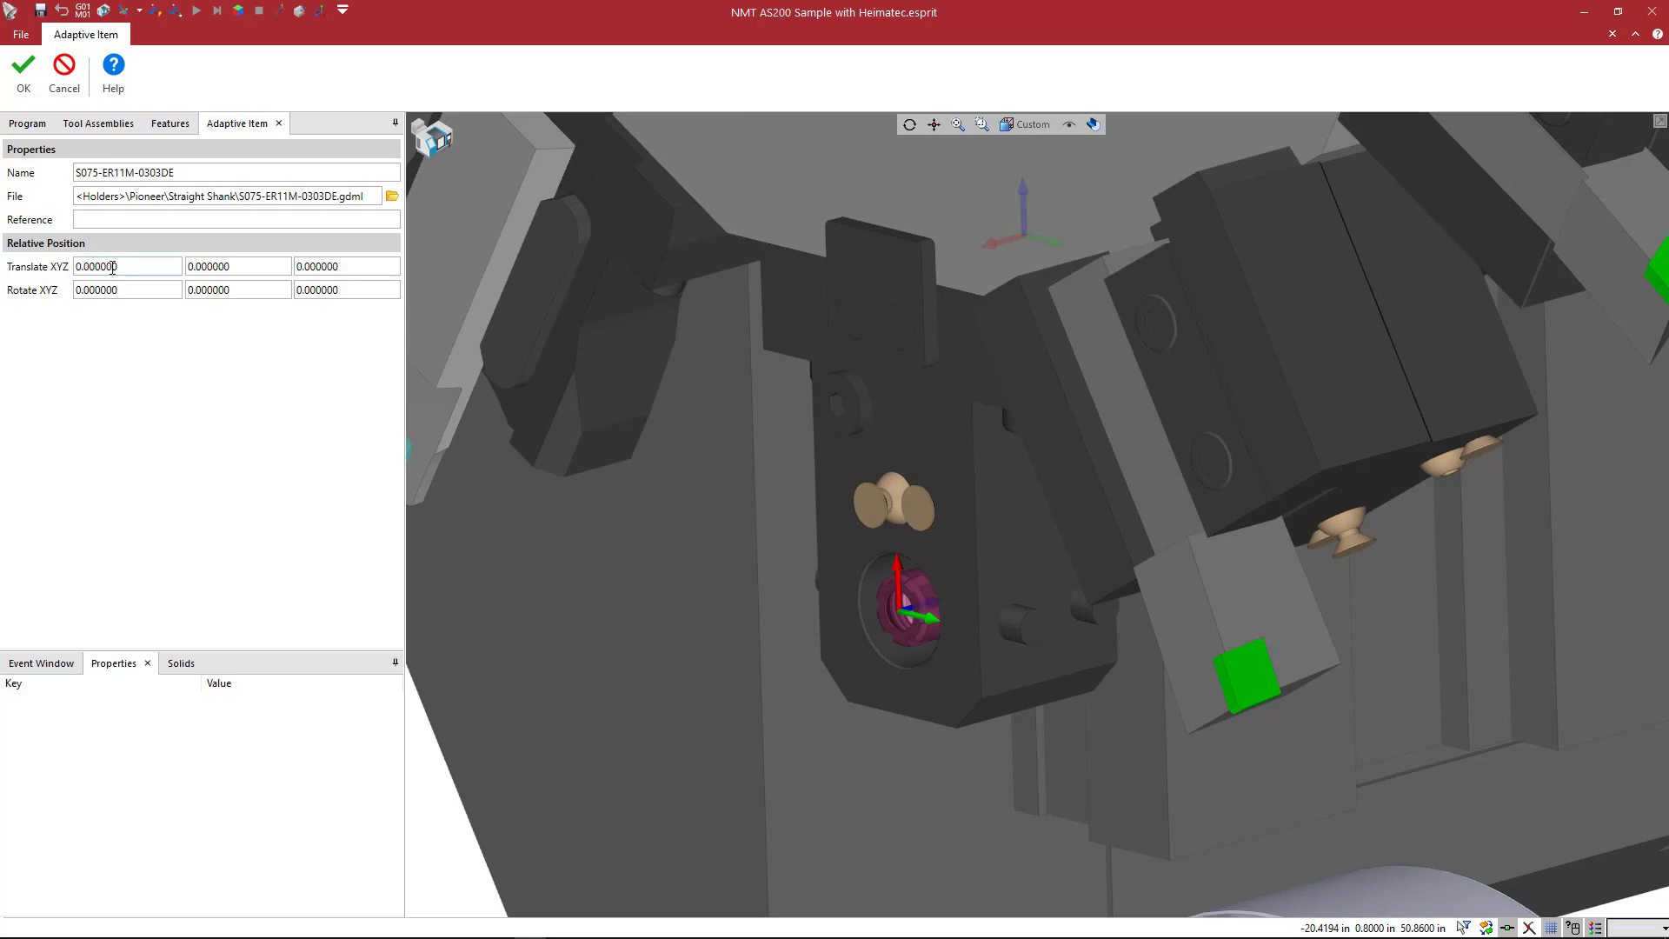
{"action": "left_click_drag", "start_coordinate": [113, 266], "coordinate": [59, 266]}
{"action": "double_click", "coordinate": [270, 267]}
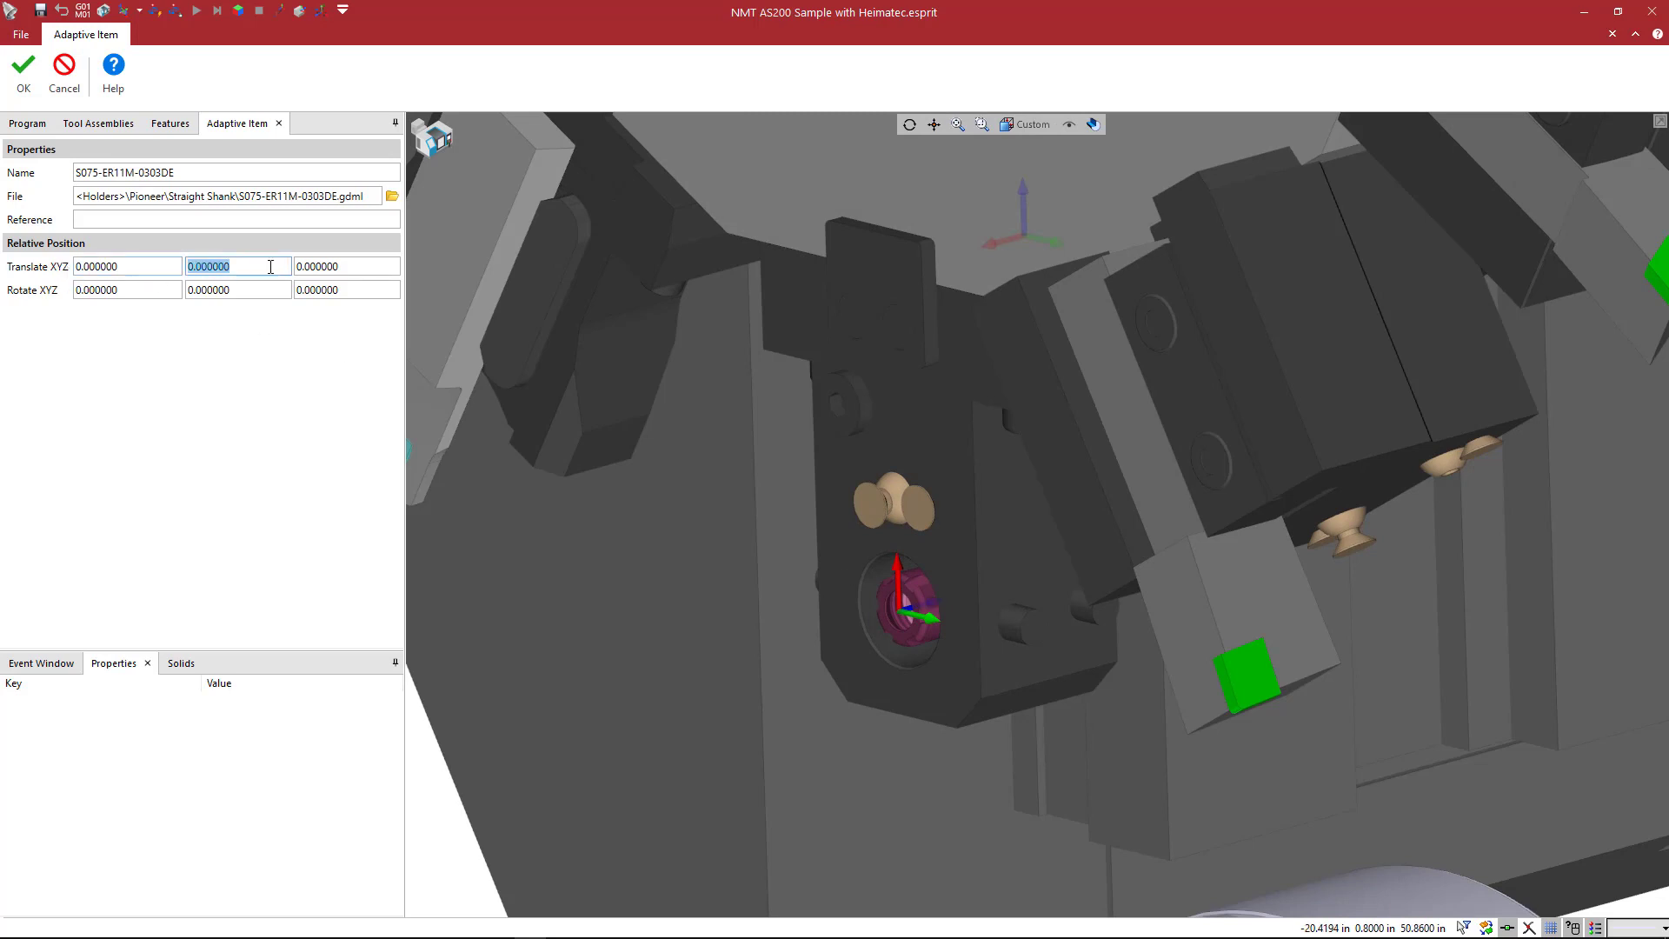
{"action": "double_click", "coordinate": [347, 267]}
{"action": "type", "text": "-2"}
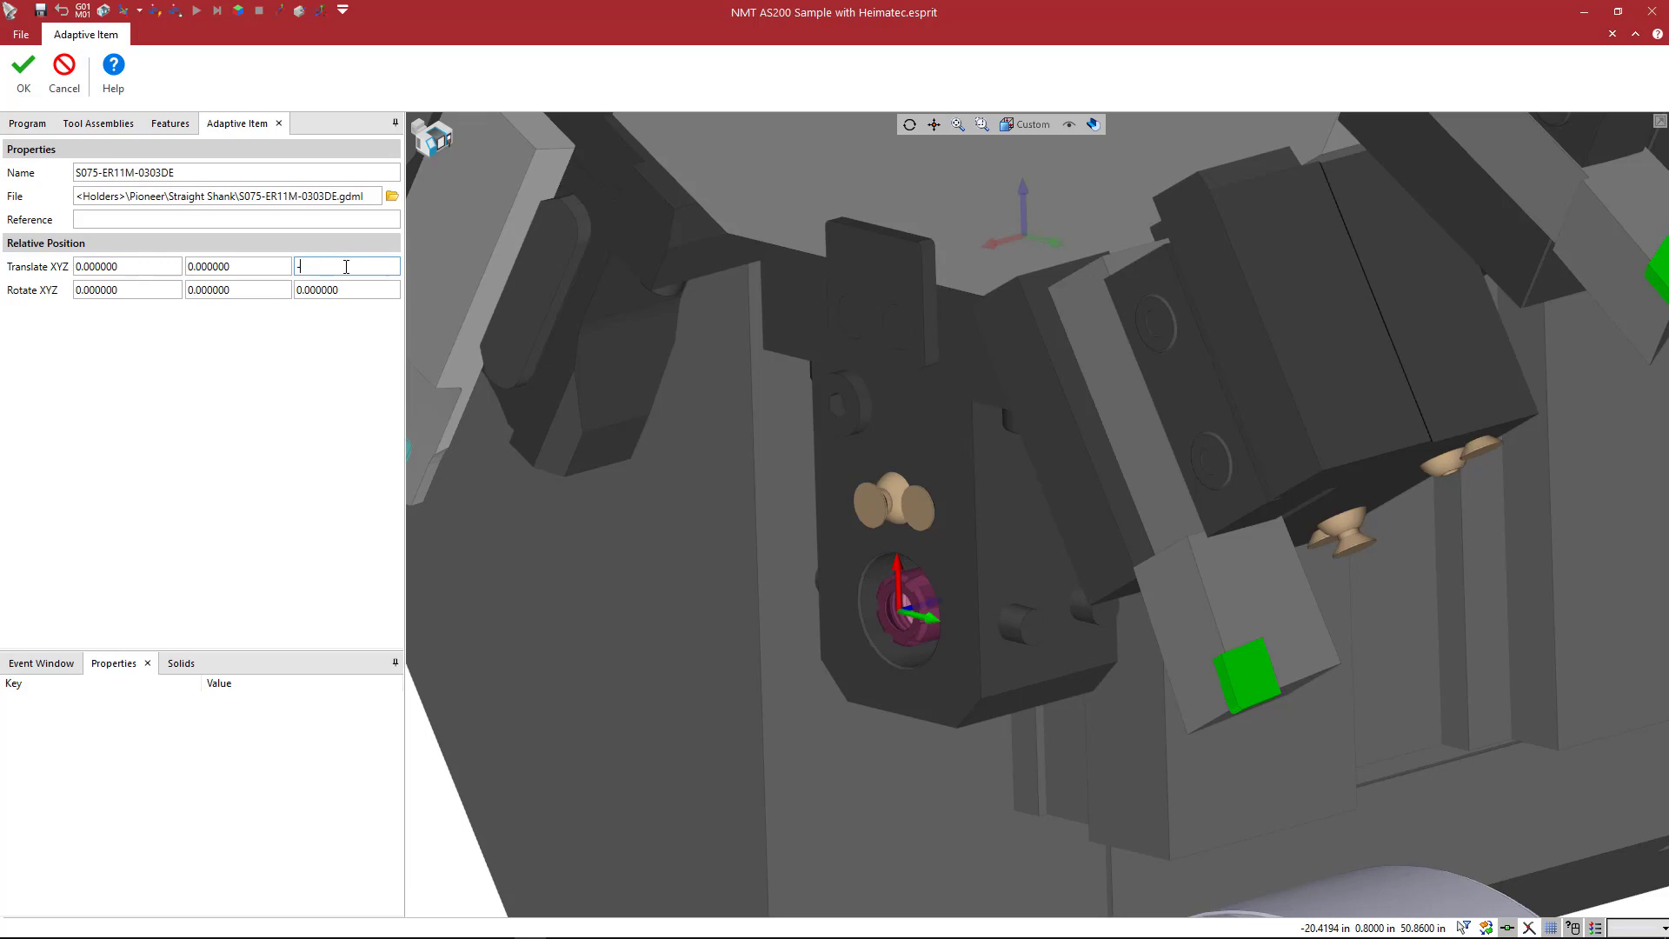
{"action": "key", "text": "Tab"}
{"action": "scroll", "coordinate": [424, 400], "scroll_direction": "down", "scroll_amount": 3}
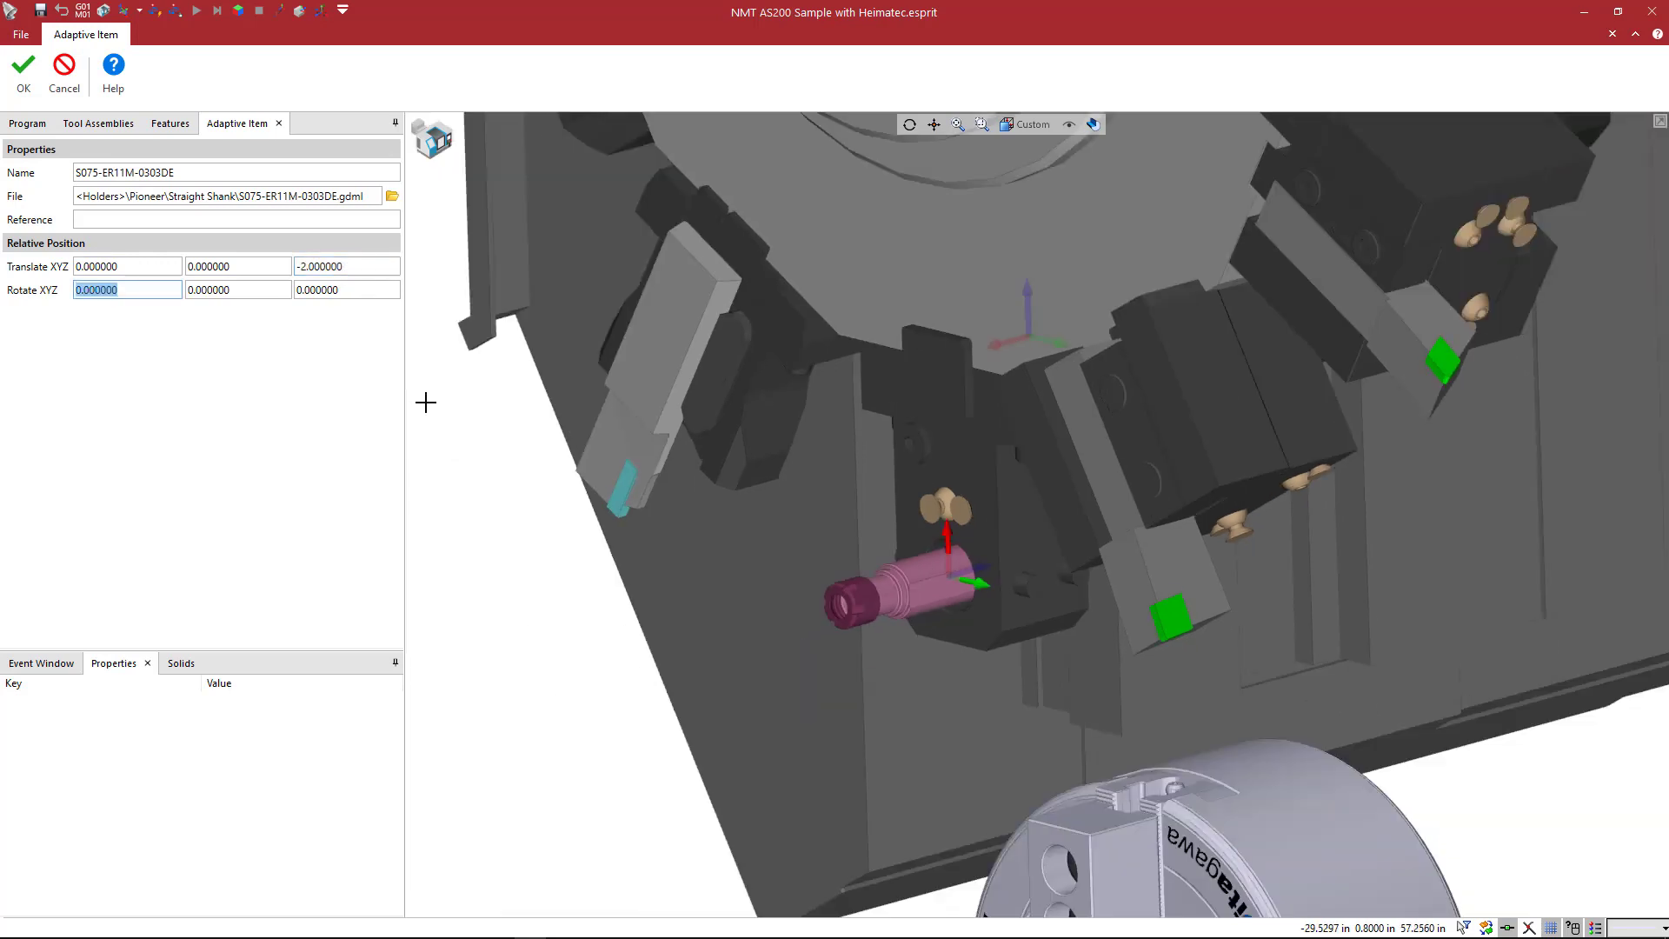
{"action": "middle_click_drag", "start_coordinate": [459, 438], "coordinate": [704, 506]}
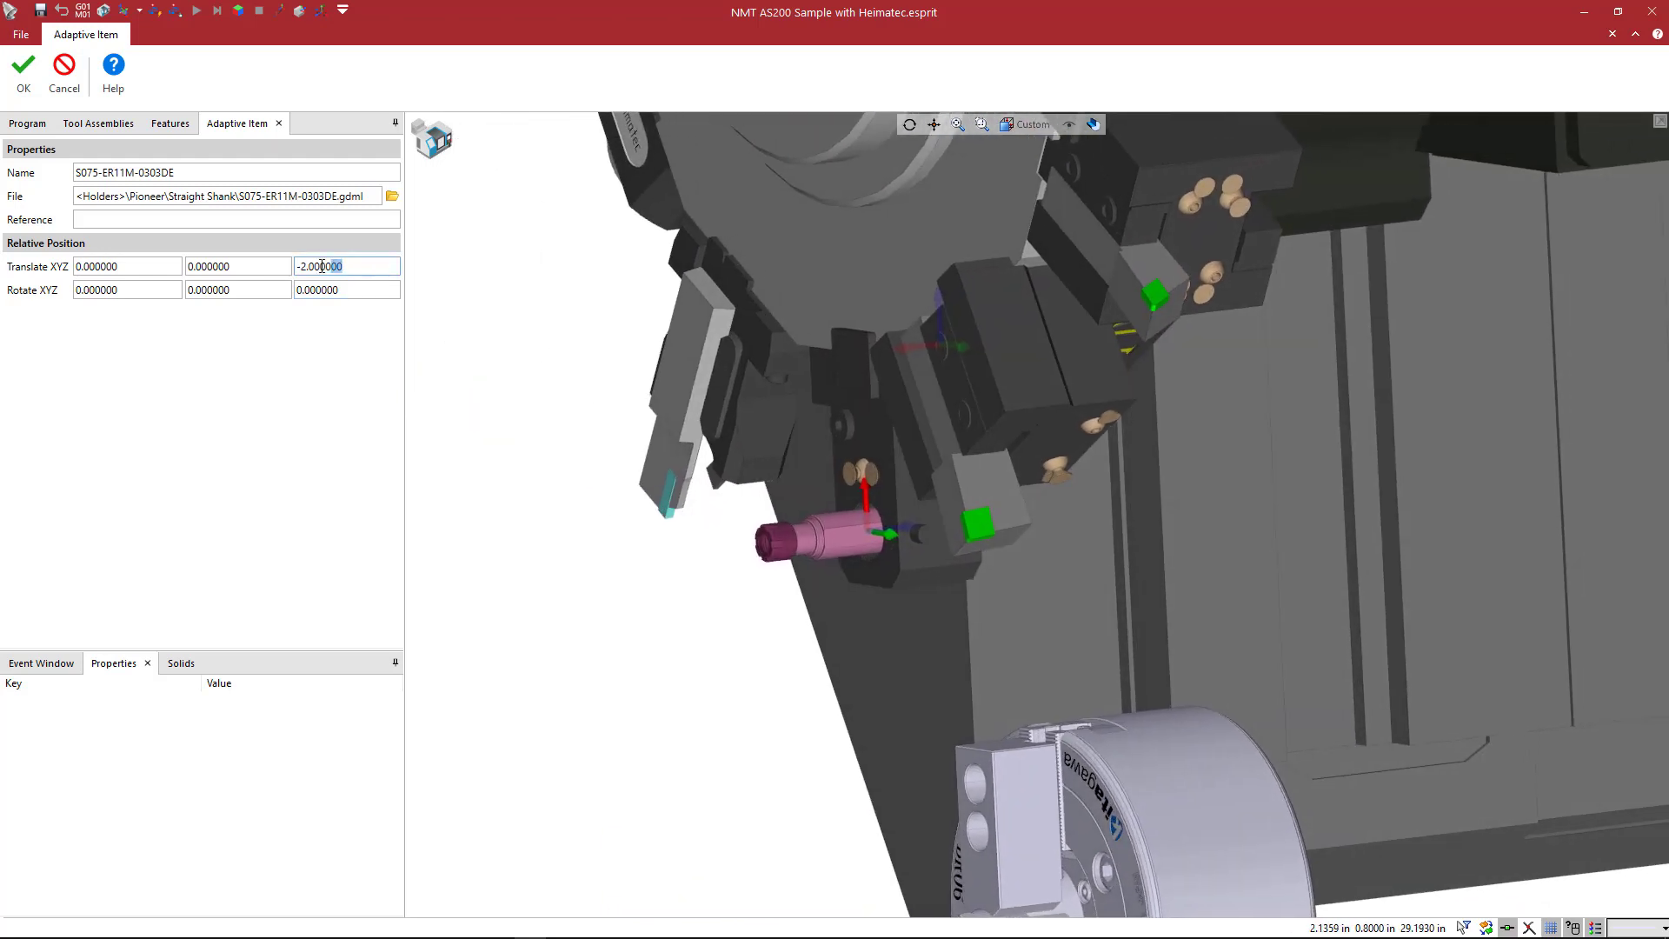
- Set the adaptive item's Z translation to -1.5 and examine how both collet ends protrude from the block
{"action": "key", "text": "BackSpace"}
{"action": "key", "text": "Tab"}
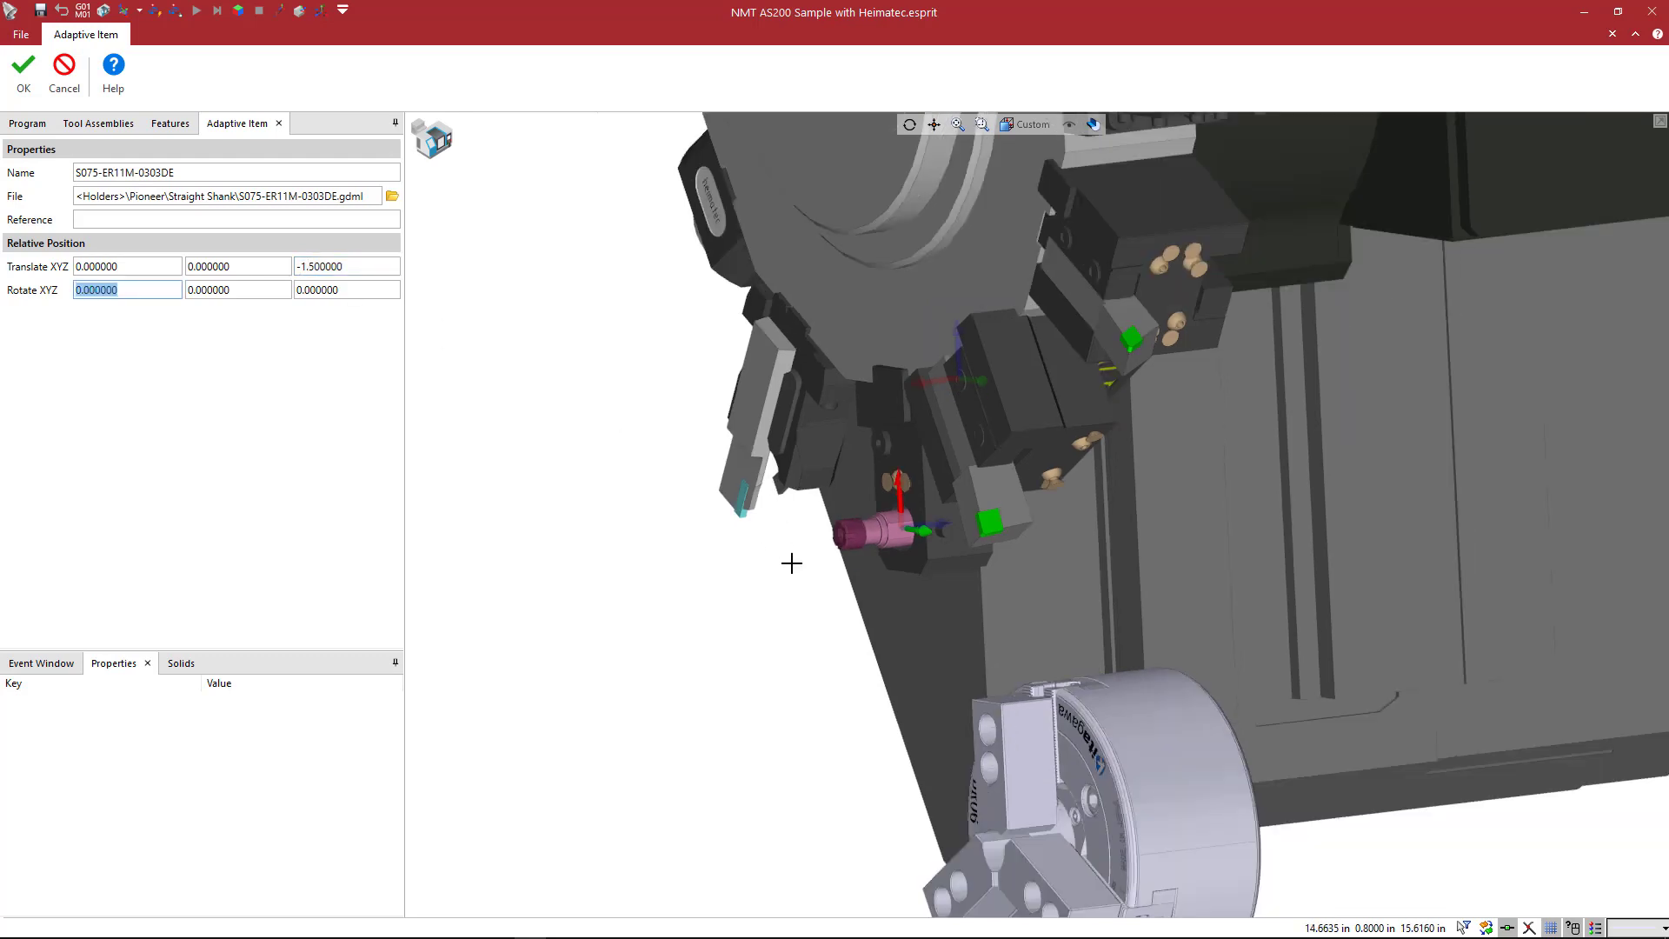
{"action": "middle_click_drag", "start_coordinate": [790, 562], "coordinate": [746, 561]}
{"action": "scroll", "coordinate": [745, 557], "scroll_direction": "up", "scroll_amount": 3}
{"action": "scroll", "coordinate": [745, 557], "scroll_direction": "up", "scroll_amount": 2}
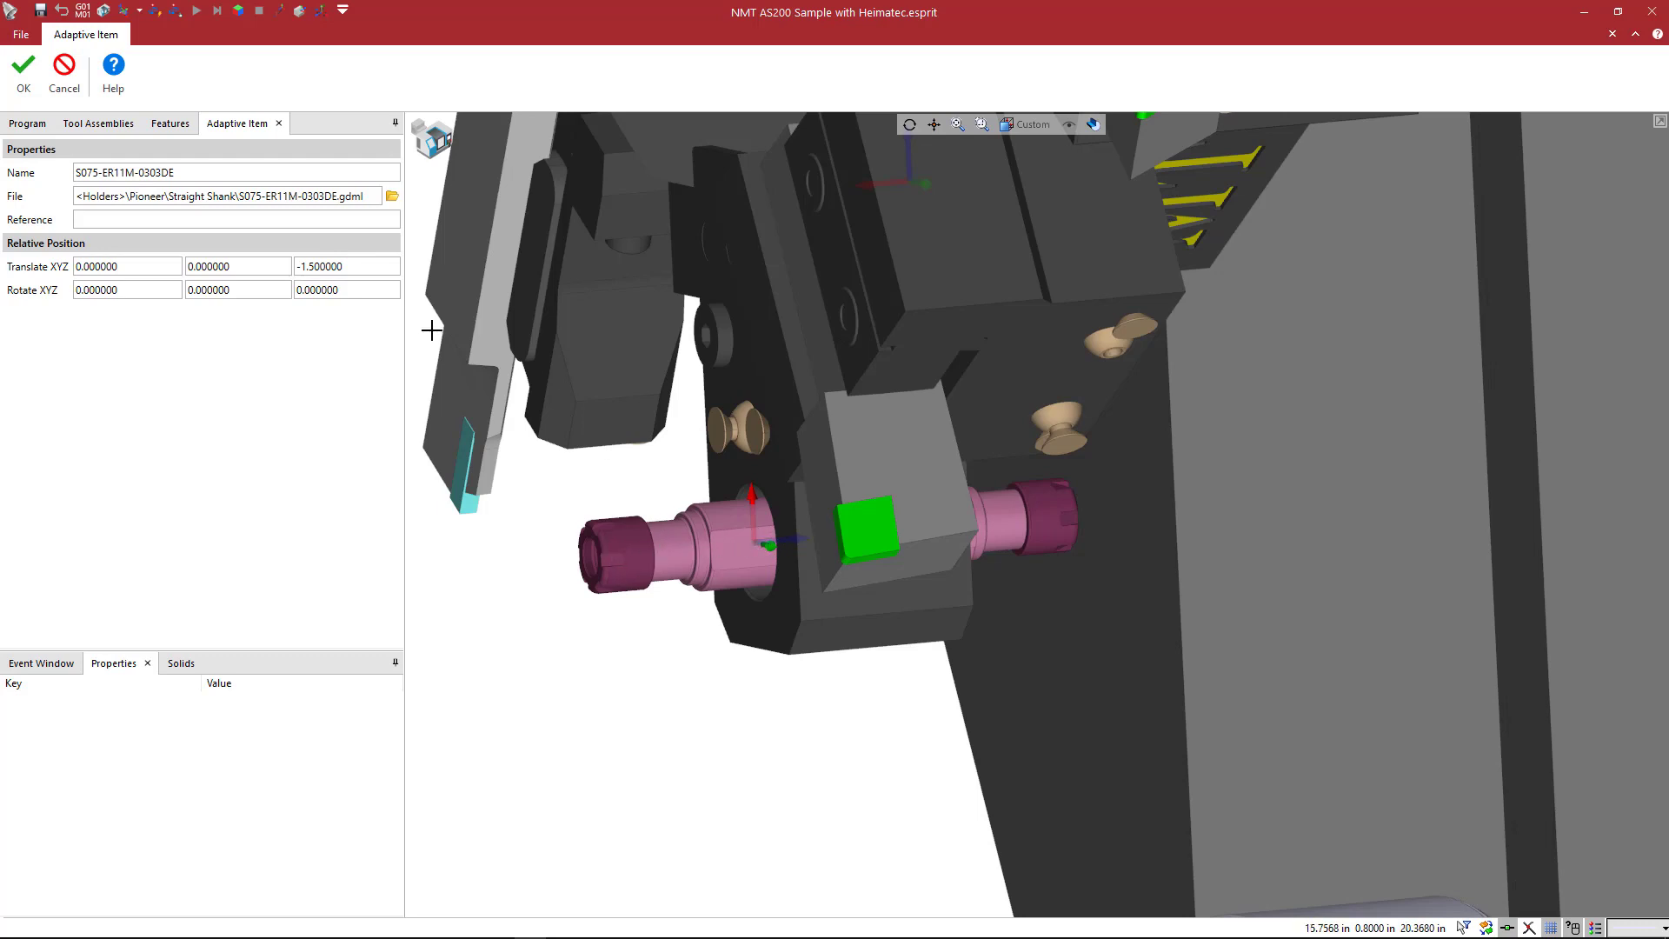
{"action": "left_click_drag", "start_coordinate": [342, 267], "coordinate": [296, 273]}
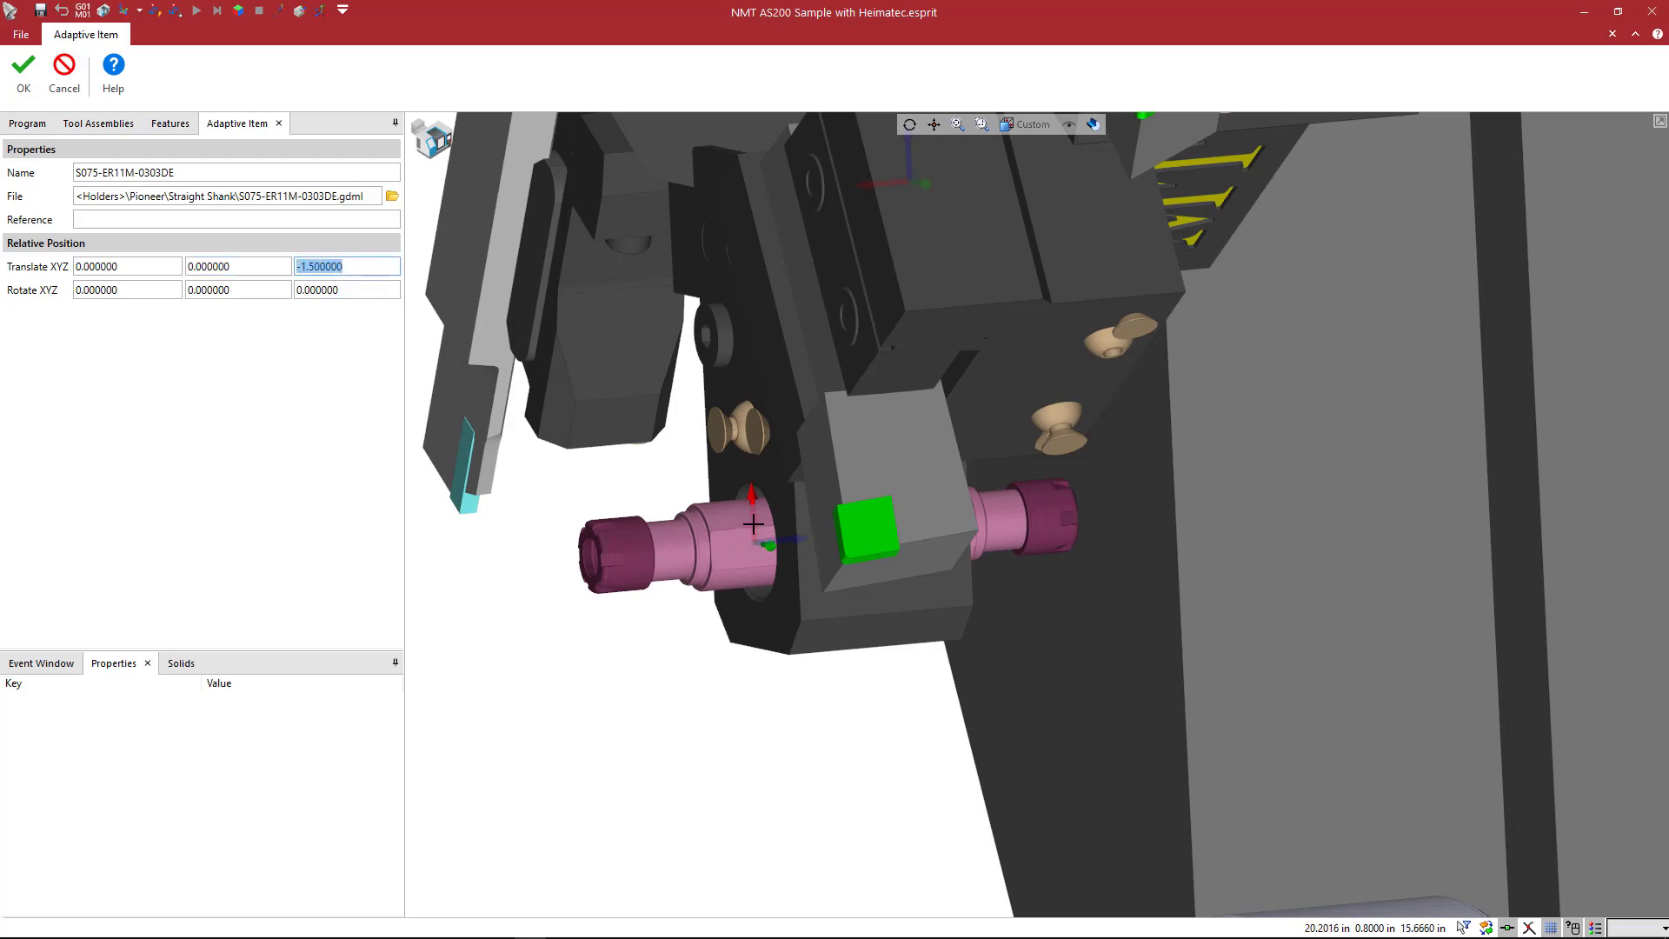
- Accept the S075-ER11M-0303DE adaptive item in the Station 12 holder with its Z translation of -1.5
{"action": "middle_click_drag", "start_coordinate": [764, 528], "coordinate": [840, 536]}
{"action": "scroll", "coordinate": [840, 537], "scroll_direction": "down", "scroll_amount": 2}
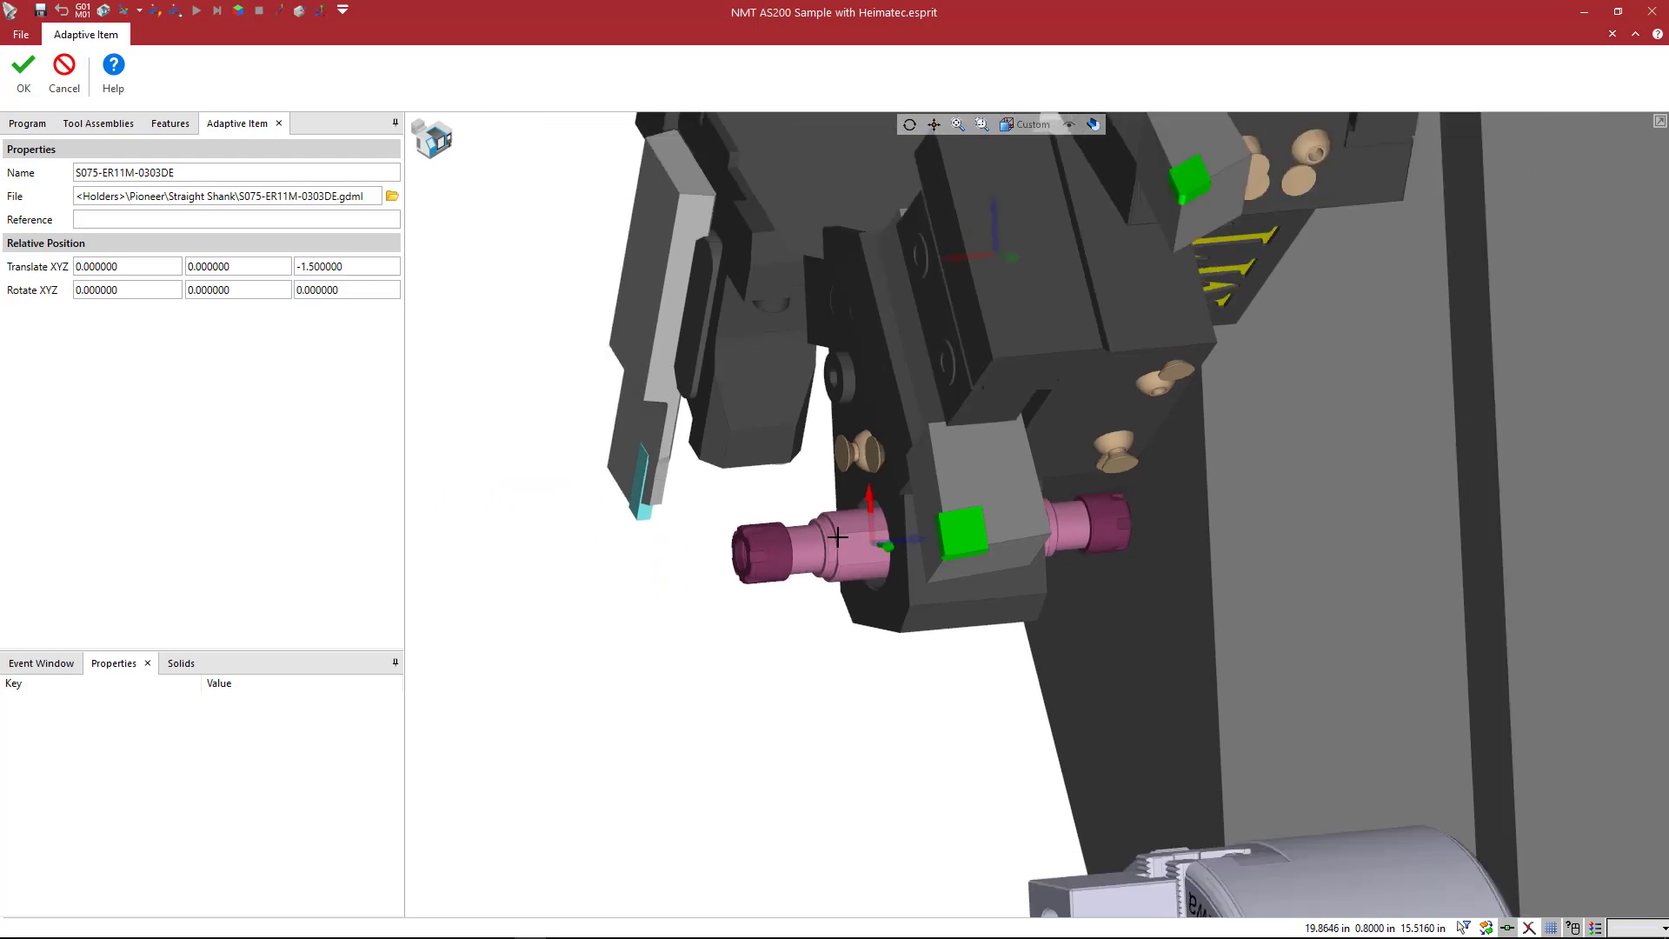
{"action": "left_click", "coordinate": [23, 74]}
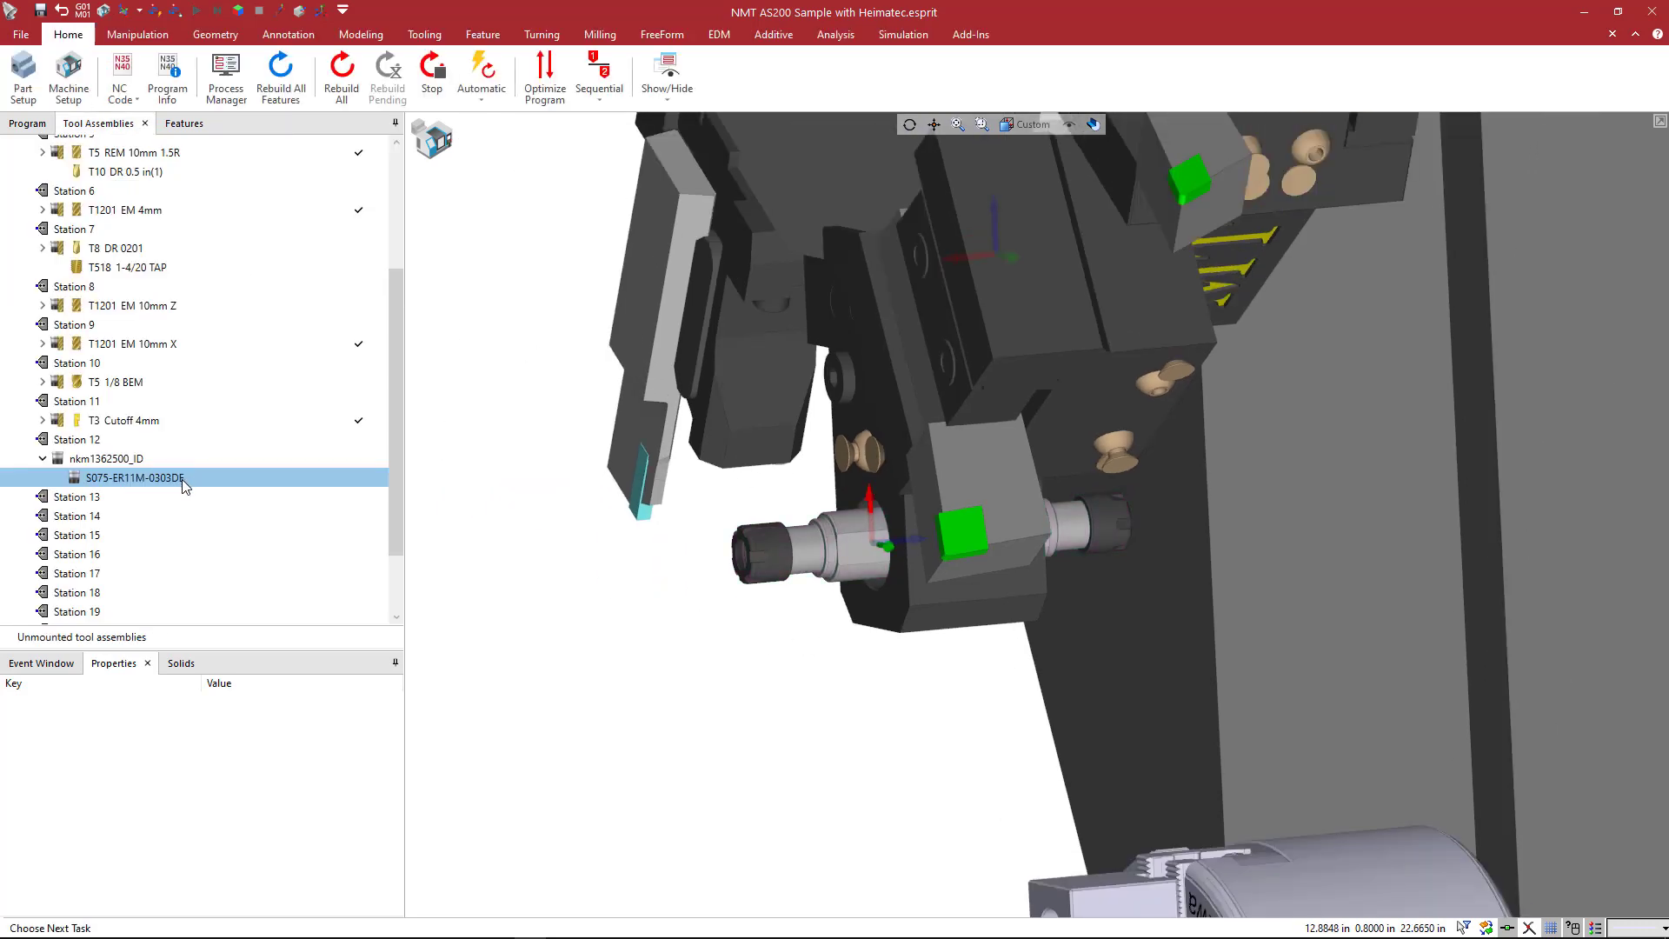
- Start an end mill on the S075-ER11M-0303DE adaptive item, with its overall length and tool length set to 0.5
{"action": "right_click", "coordinate": [184, 485]}
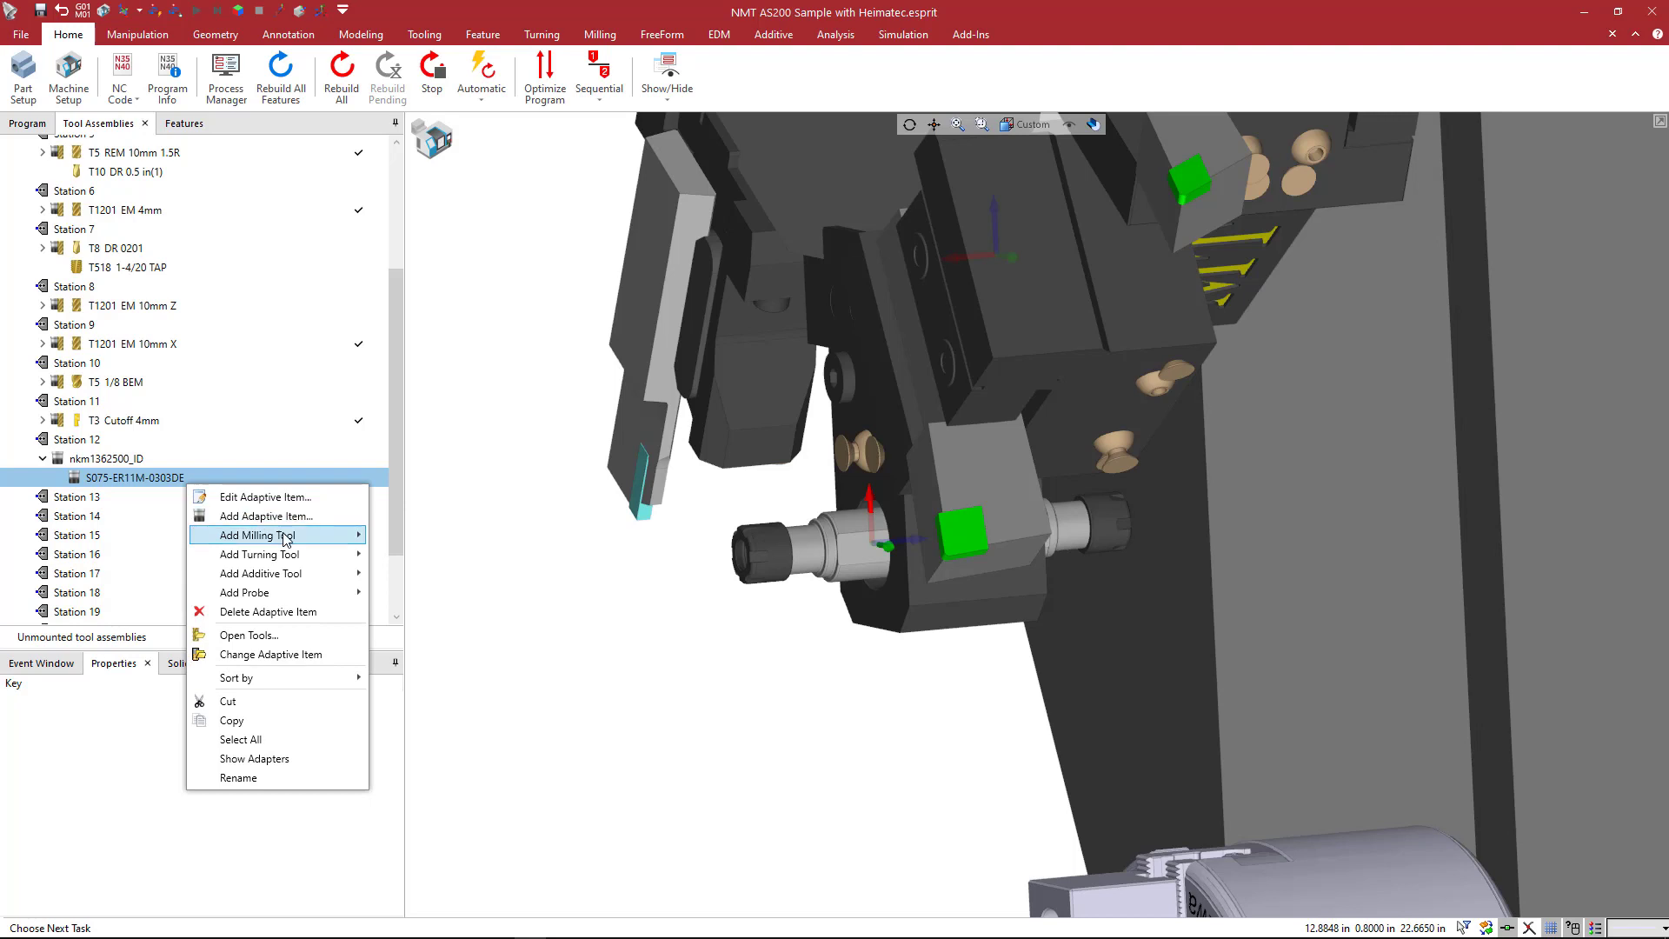
{"action": "mouse_move", "coordinate": [287, 539]}
{"action": "left_click", "coordinate": [408, 541]}
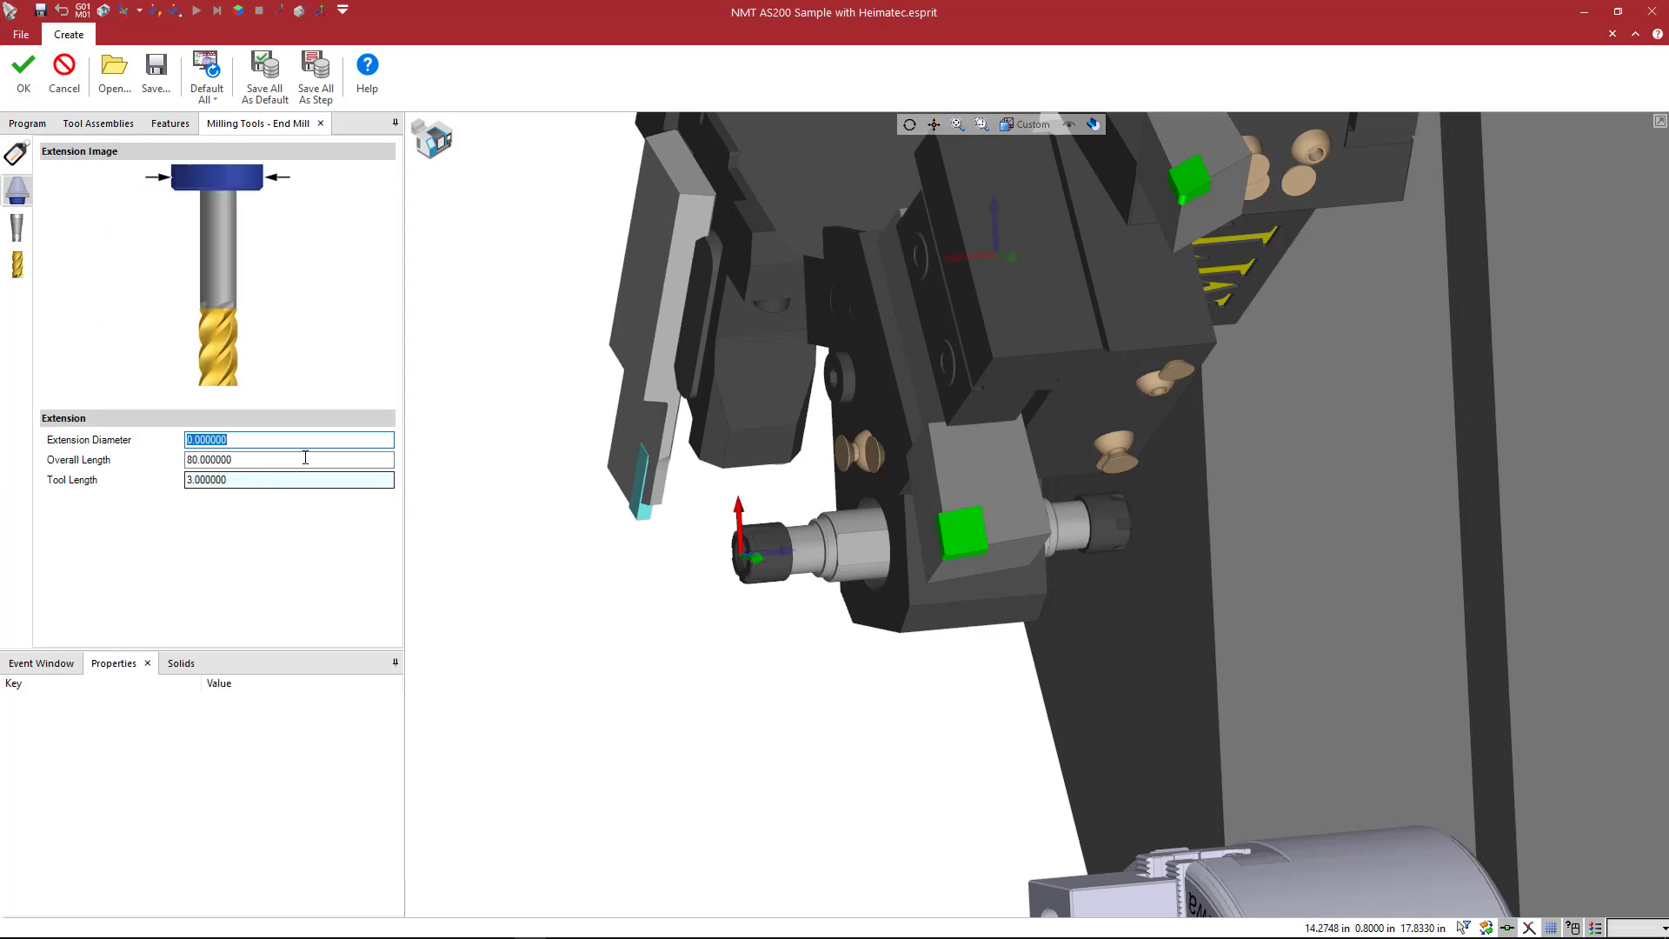
{"action": "left_click", "coordinate": [267, 460]}
{"action": "type", "text": "10"}
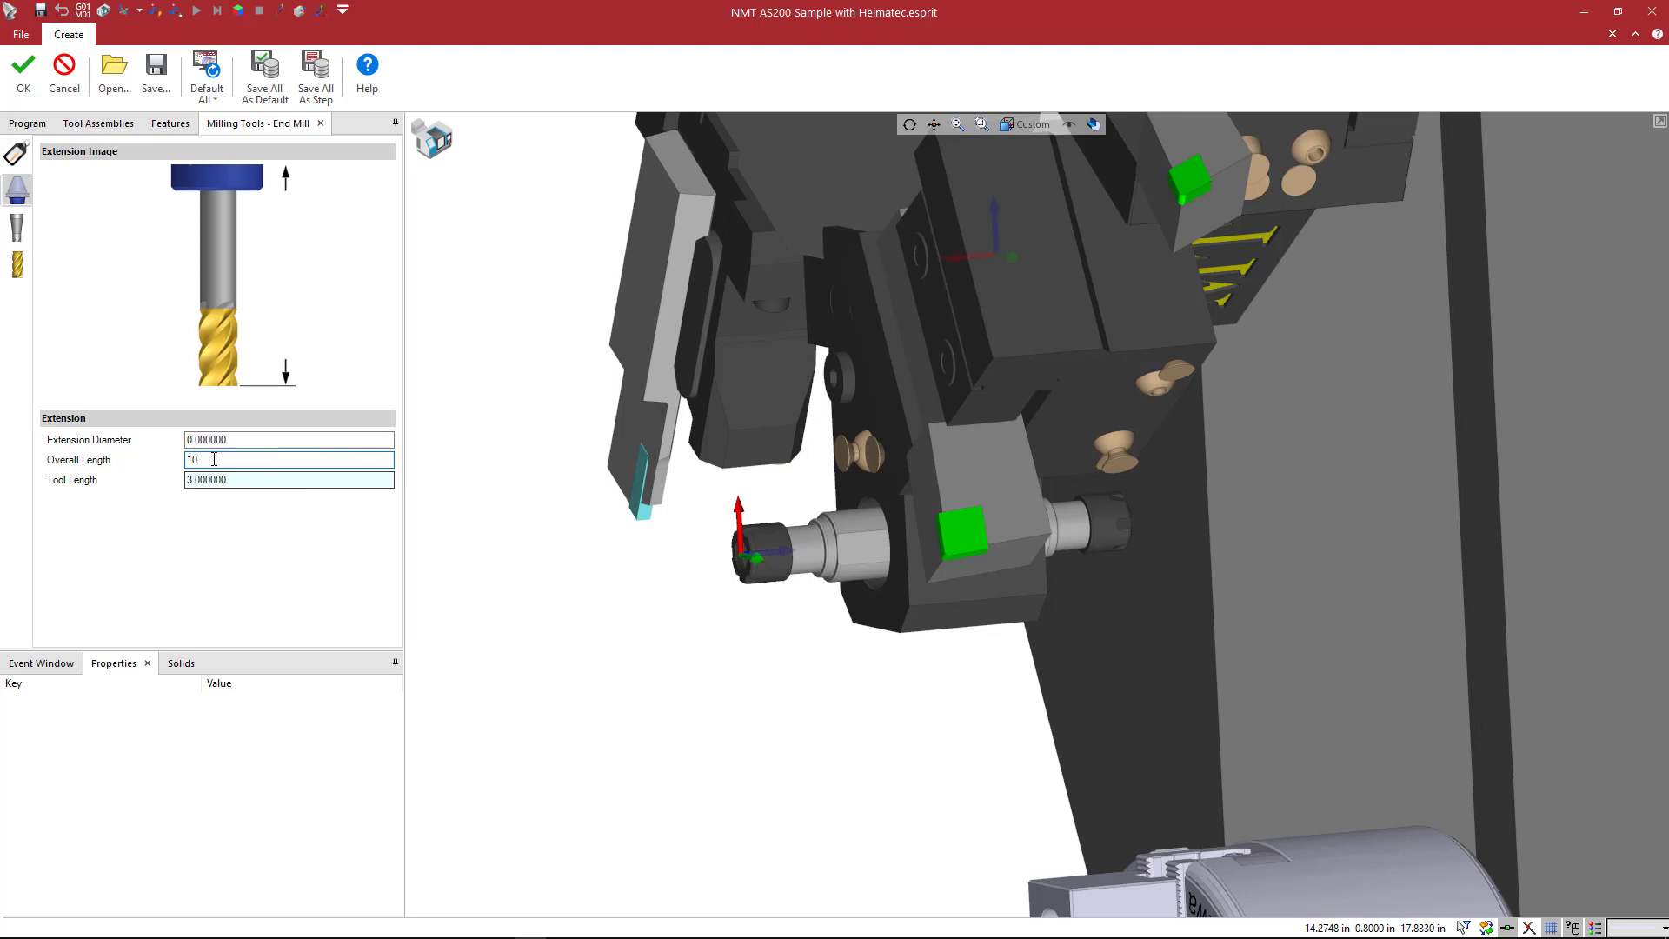
{"action": "left_click_drag", "start_coordinate": [213, 459], "coordinate": [175, 459]}
{"action": "type", "text": "0.5"}
{"action": "key", "text": "Tab"}
{"action": "type", "text": "0.5"}
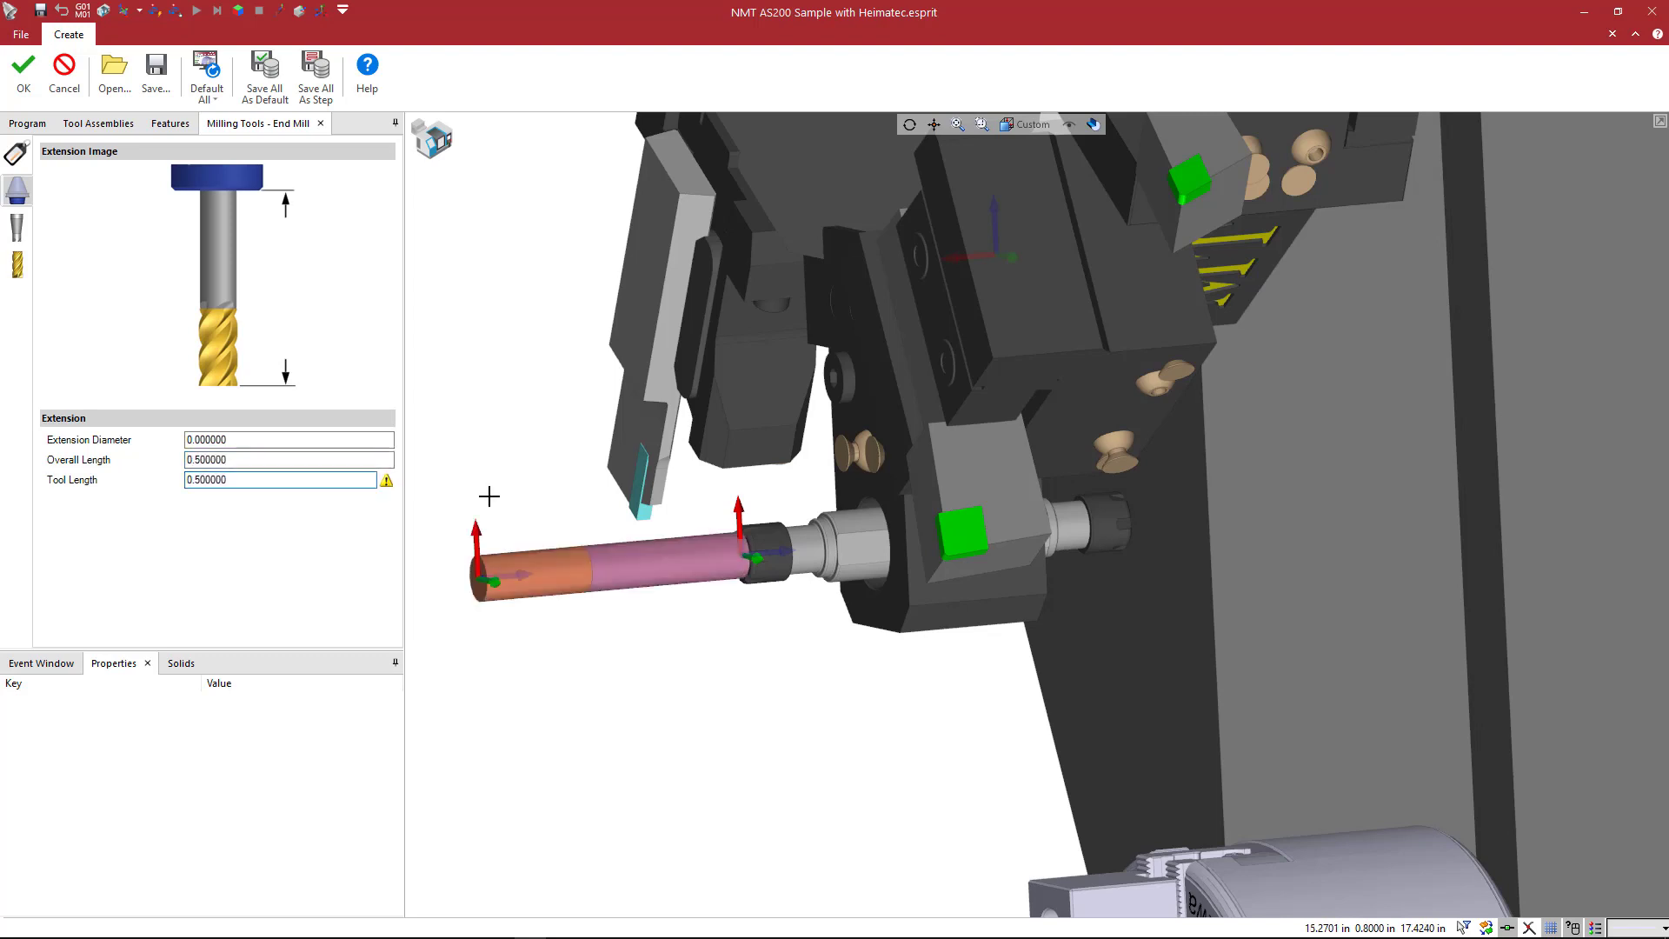
- Set the end mill's tool diameter to 0.25 and cutting length to 0.3, and create the tool
{"action": "left_click", "coordinate": [17, 265]}
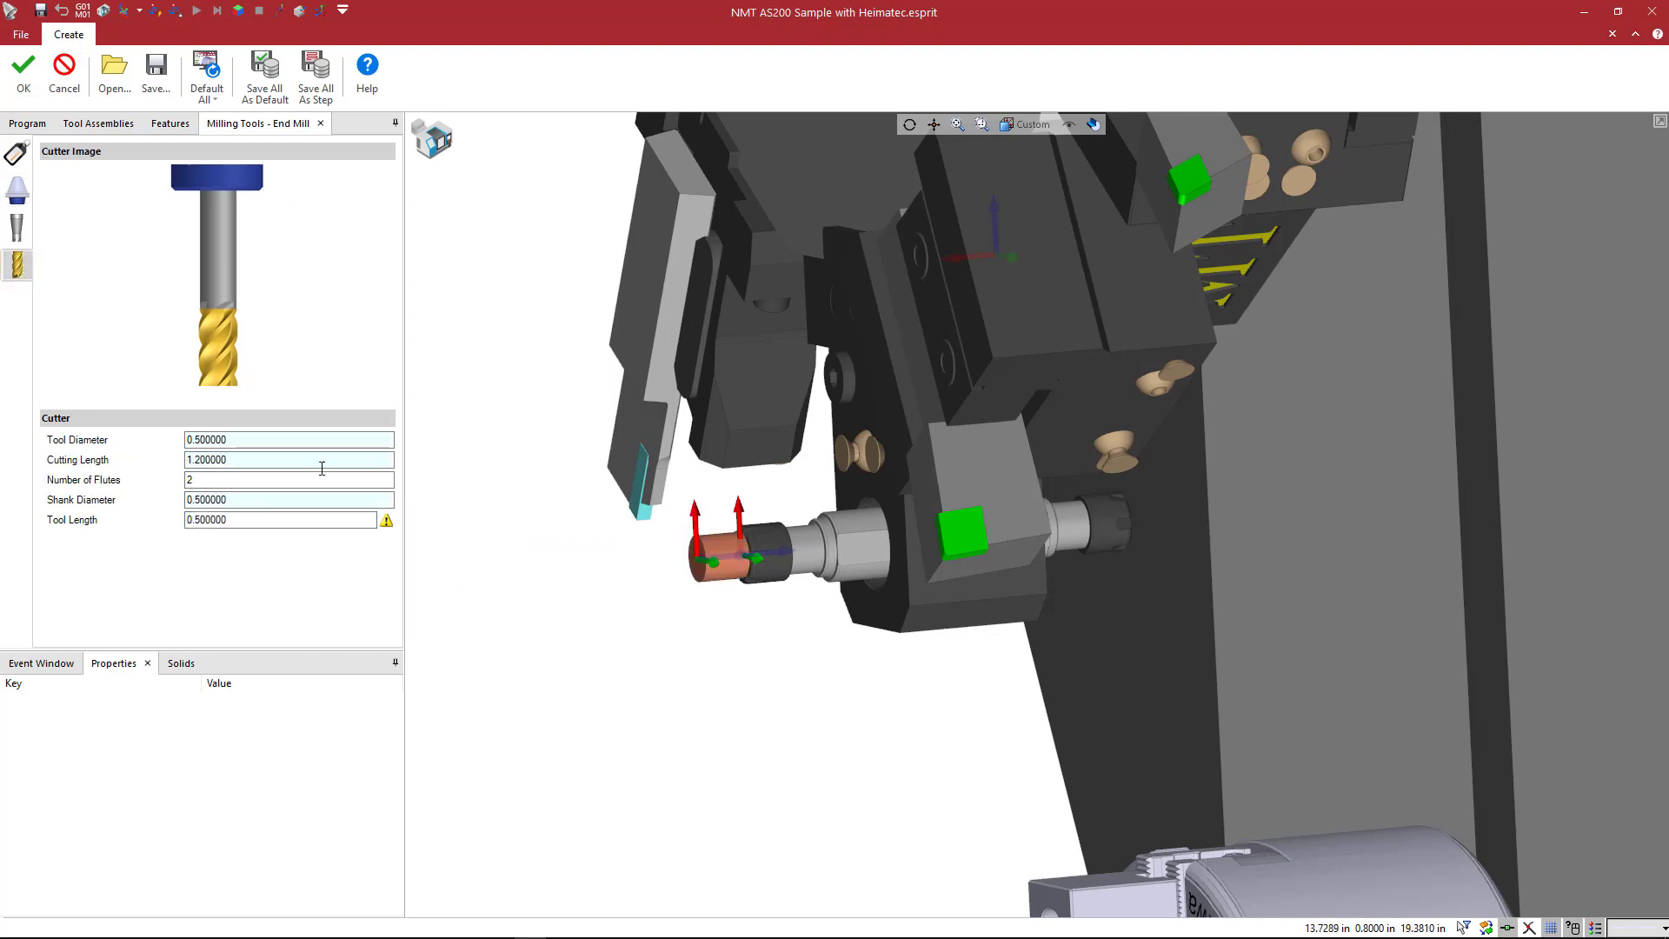
{"action": "double_click", "coordinate": [234, 436]}
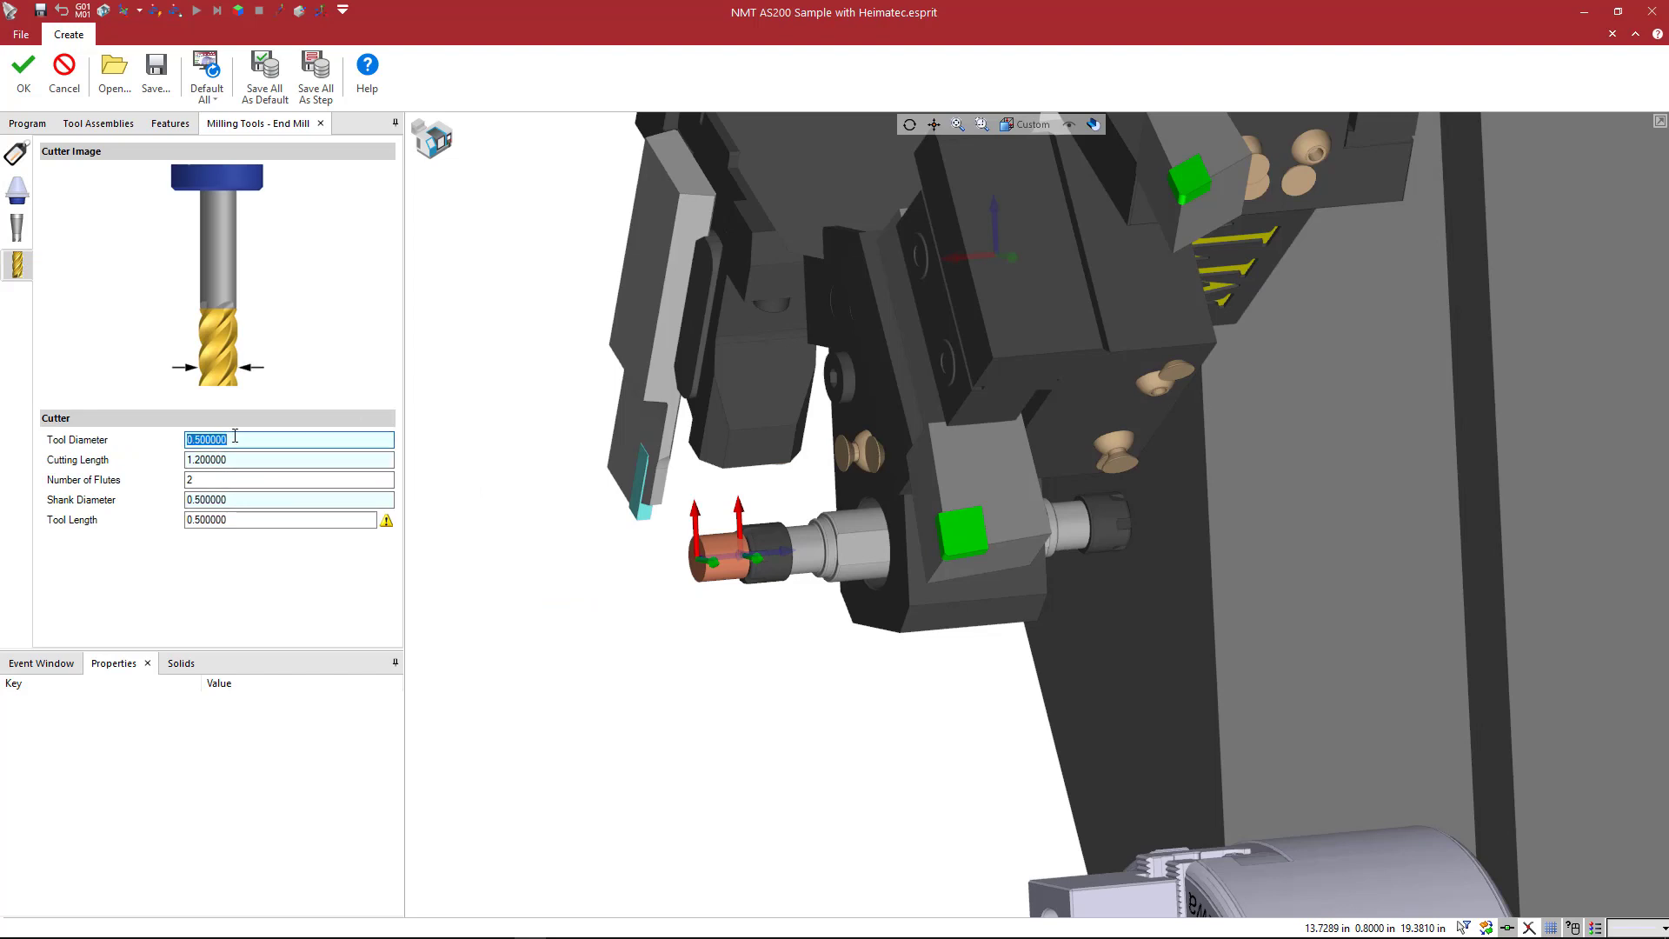
{"action": "key", "text": "BackSpace"}
{"action": "key", "text": "Tab"}
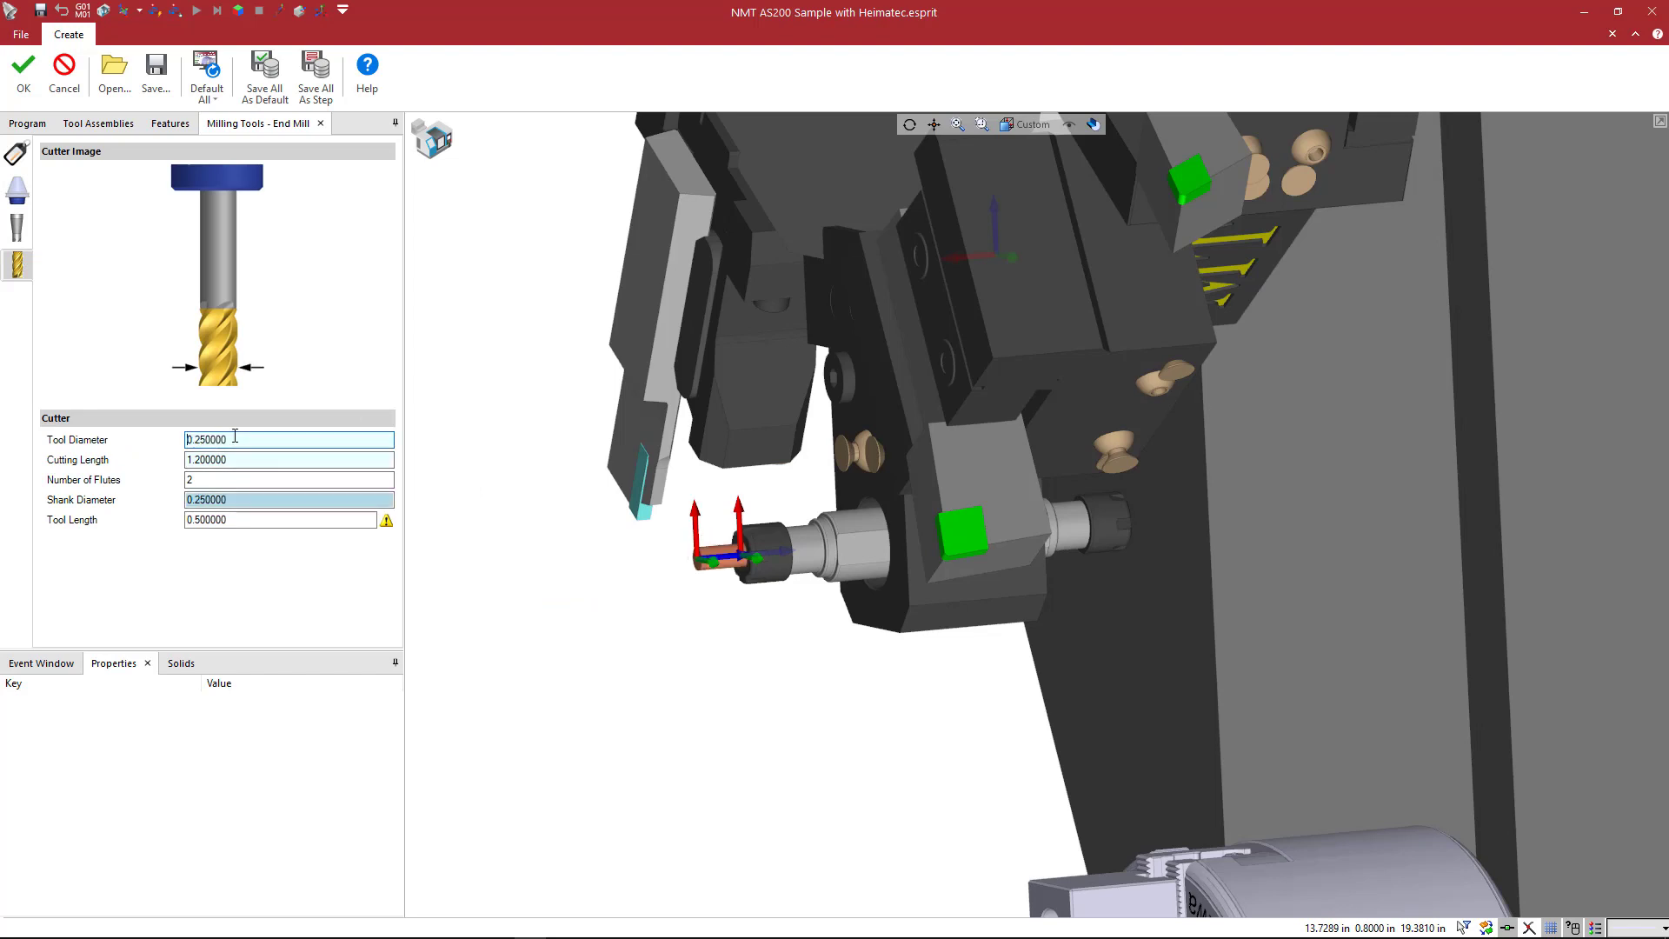
{"action": "left_click", "coordinate": [242, 459]}
{"action": "double_click", "coordinate": [243, 459]}
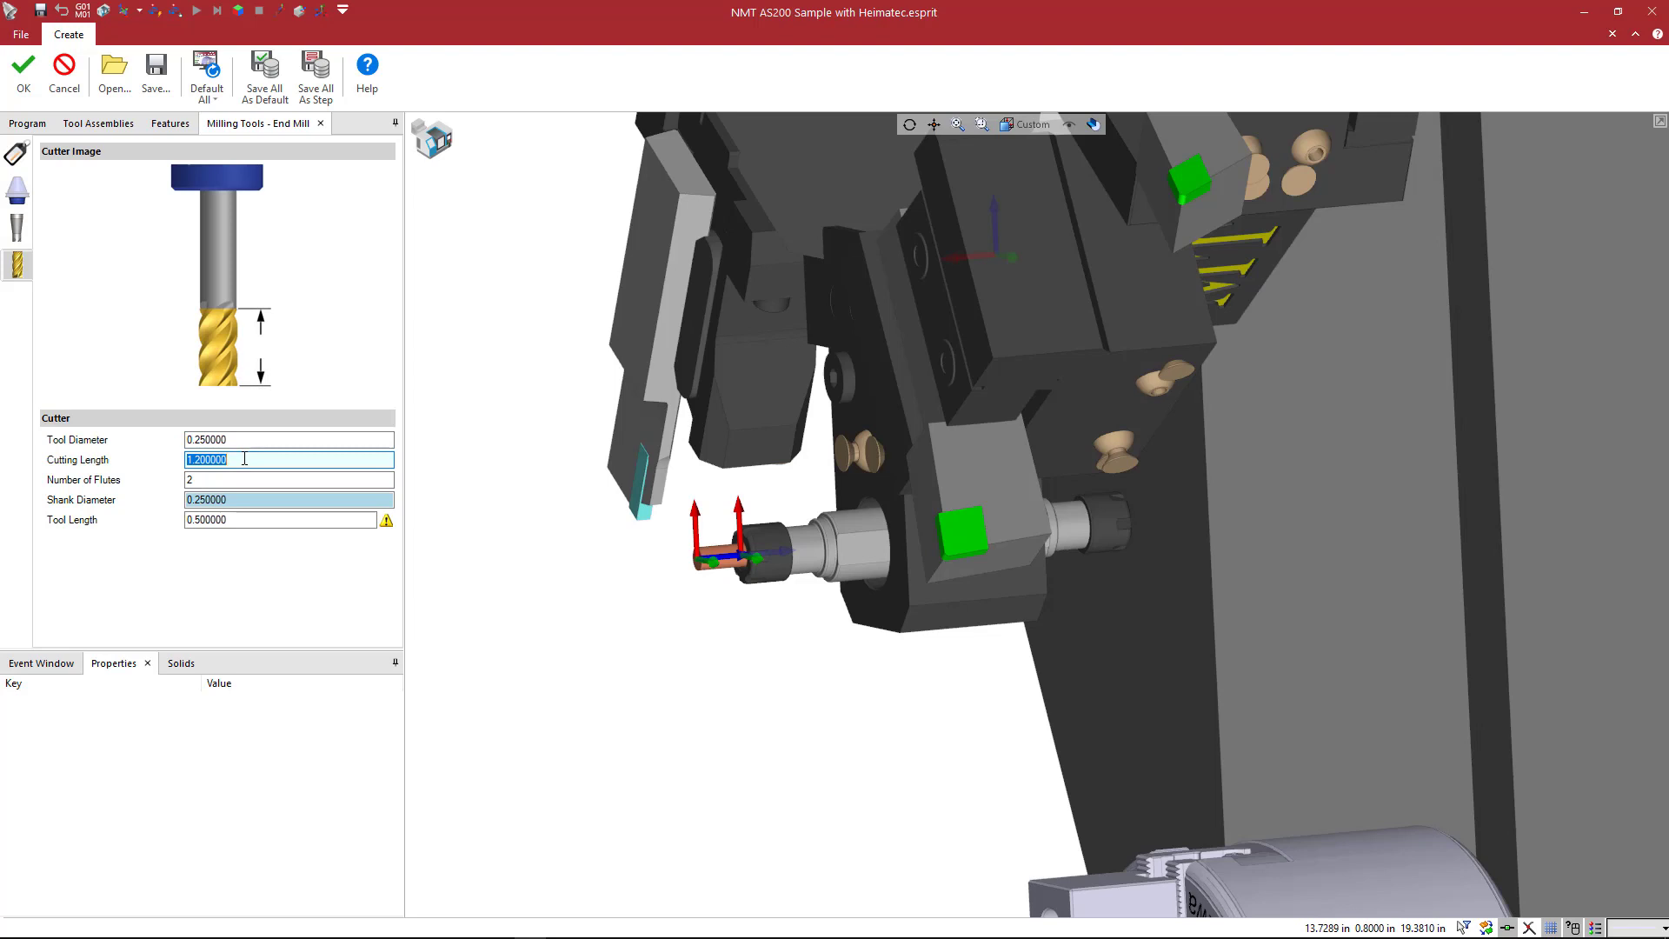
{"action": "key", "text": "BackSpace"}
{"action": "type", "text": ".3"}
{"action": "double_click", "coordinate": [248, 520]}
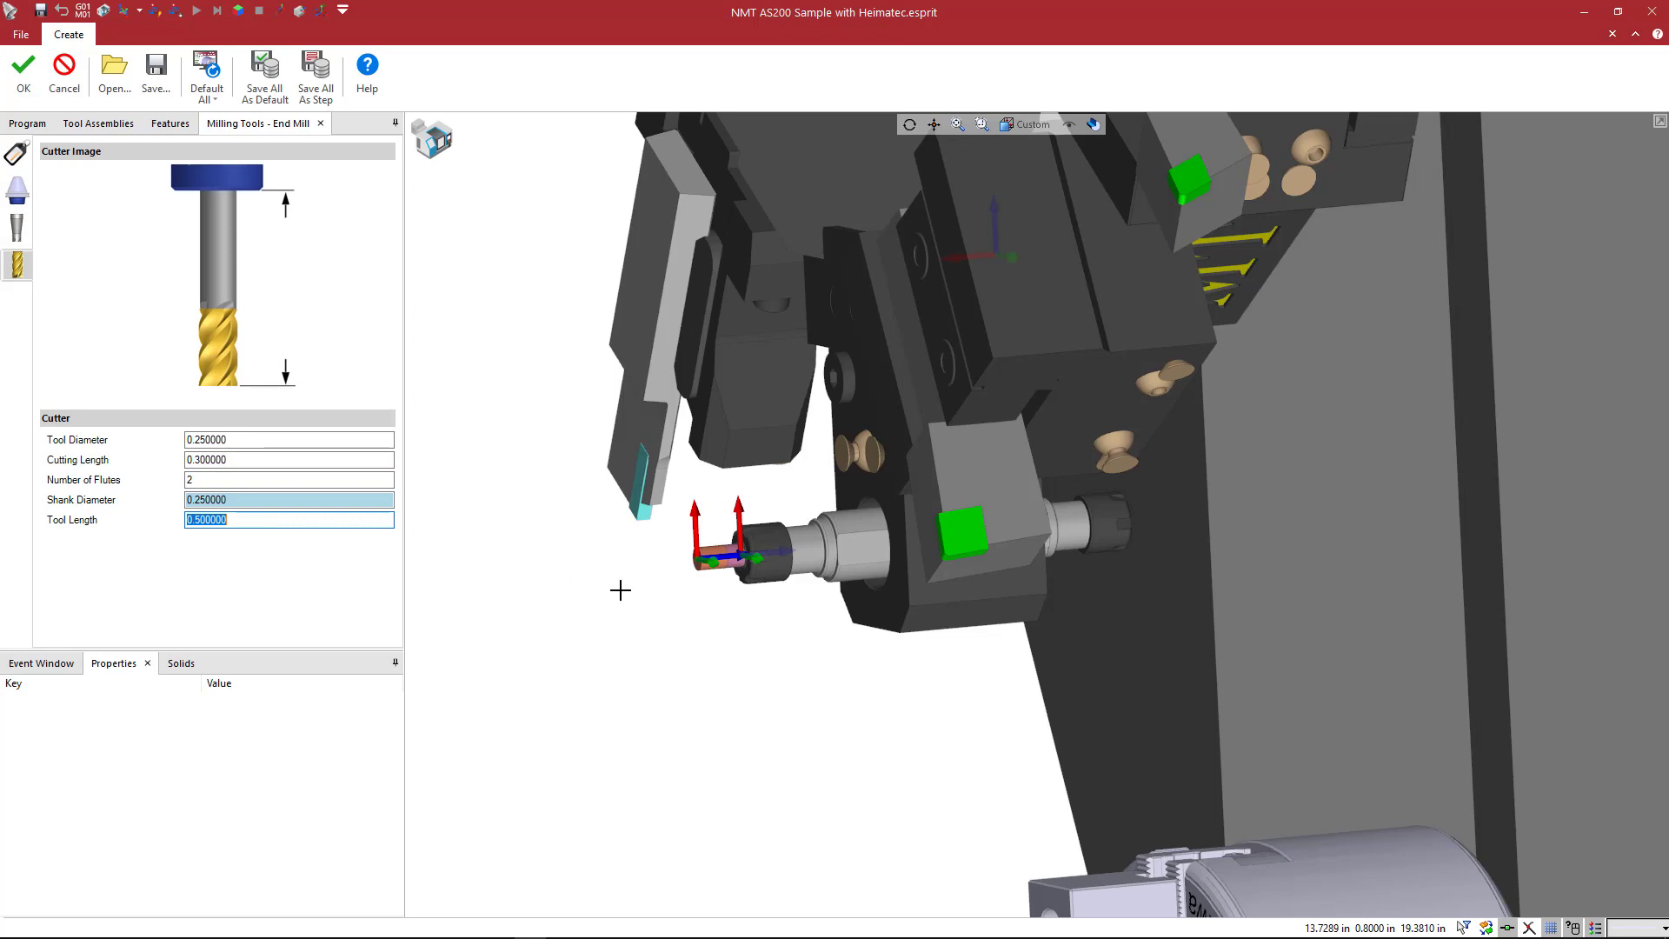
{"action": "scroll", "coordinate": [797, 551], "scroll_direction": "up", "scroll_amount": 5}
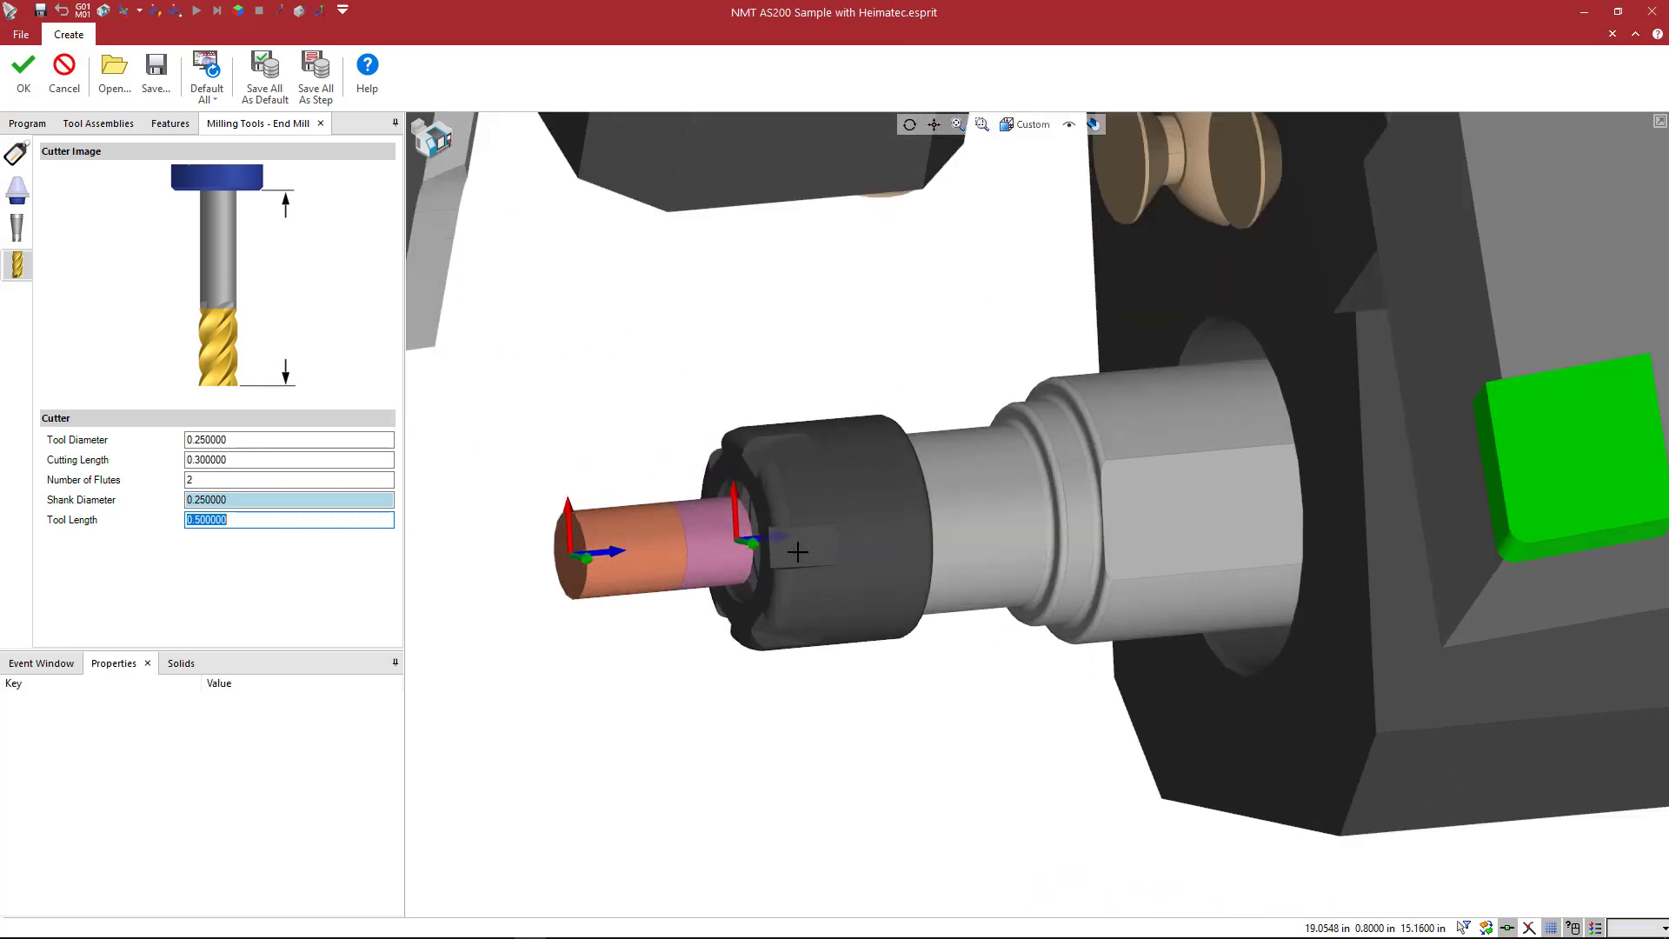
{"action": "middle_click_drag", "start_coordinate": [797, 551], "coordinate": [800, 538]}
{"action": "left_click", "coordinate": [26, 80]}
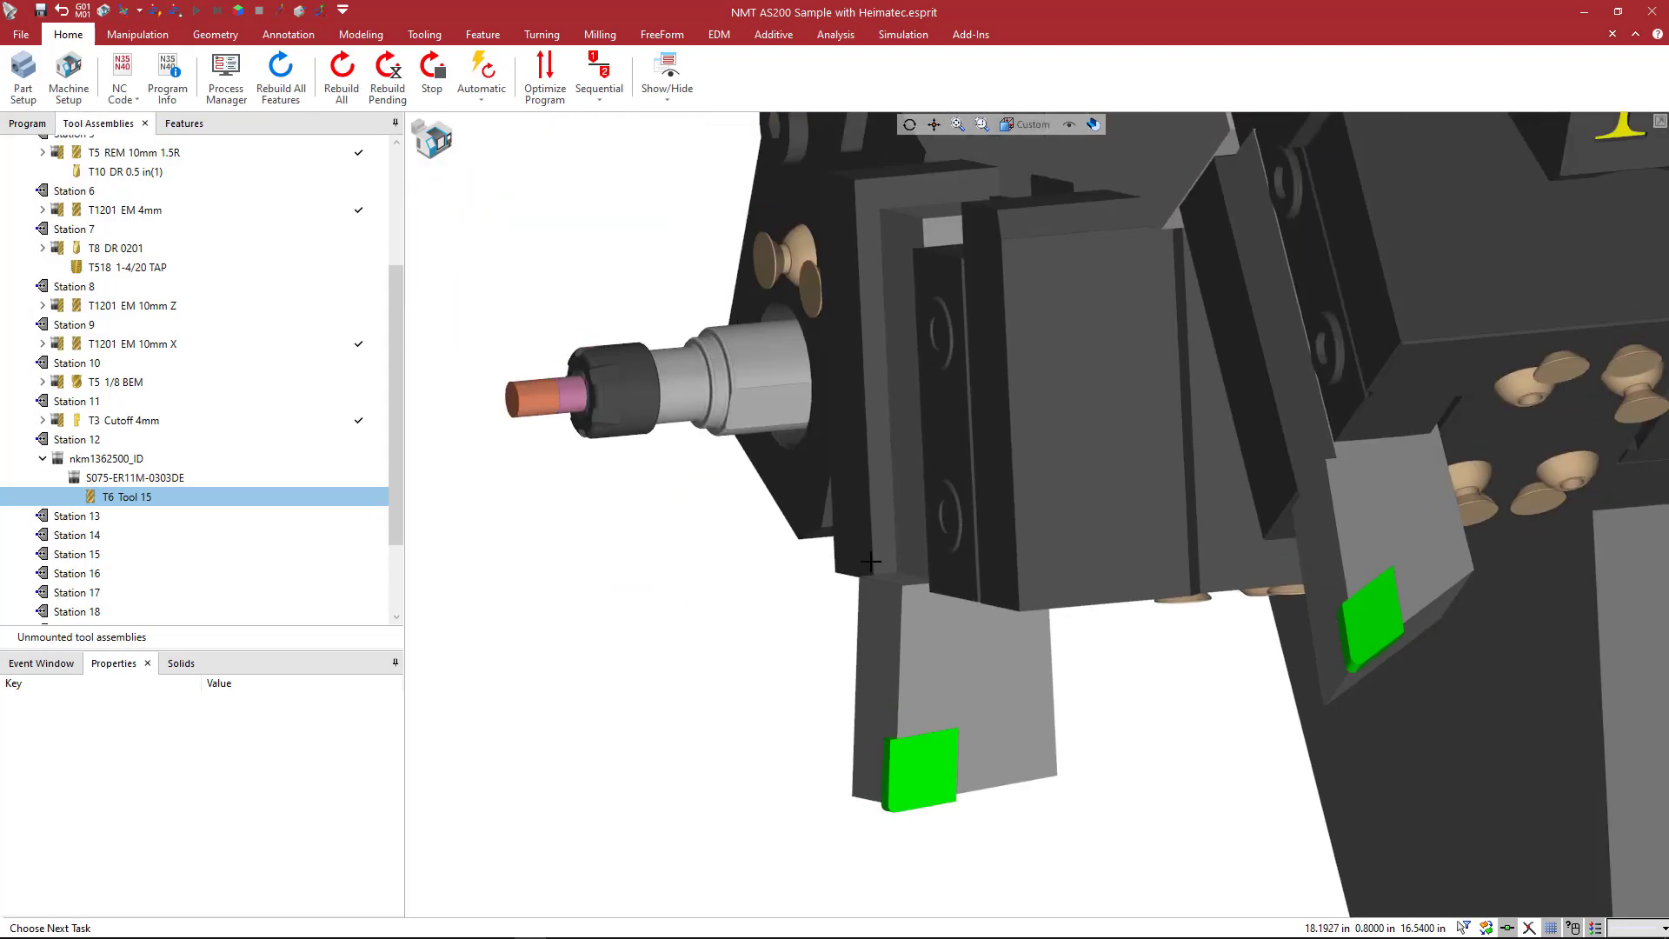
- Add a second end mill with a 0.125 tool diameter to the opposite collet of the S075-ER11M-0303DE adaptive item
{"action": "middle_click_drag", "start_coordinate": [870, 562], "coordinate": [634, 294]}
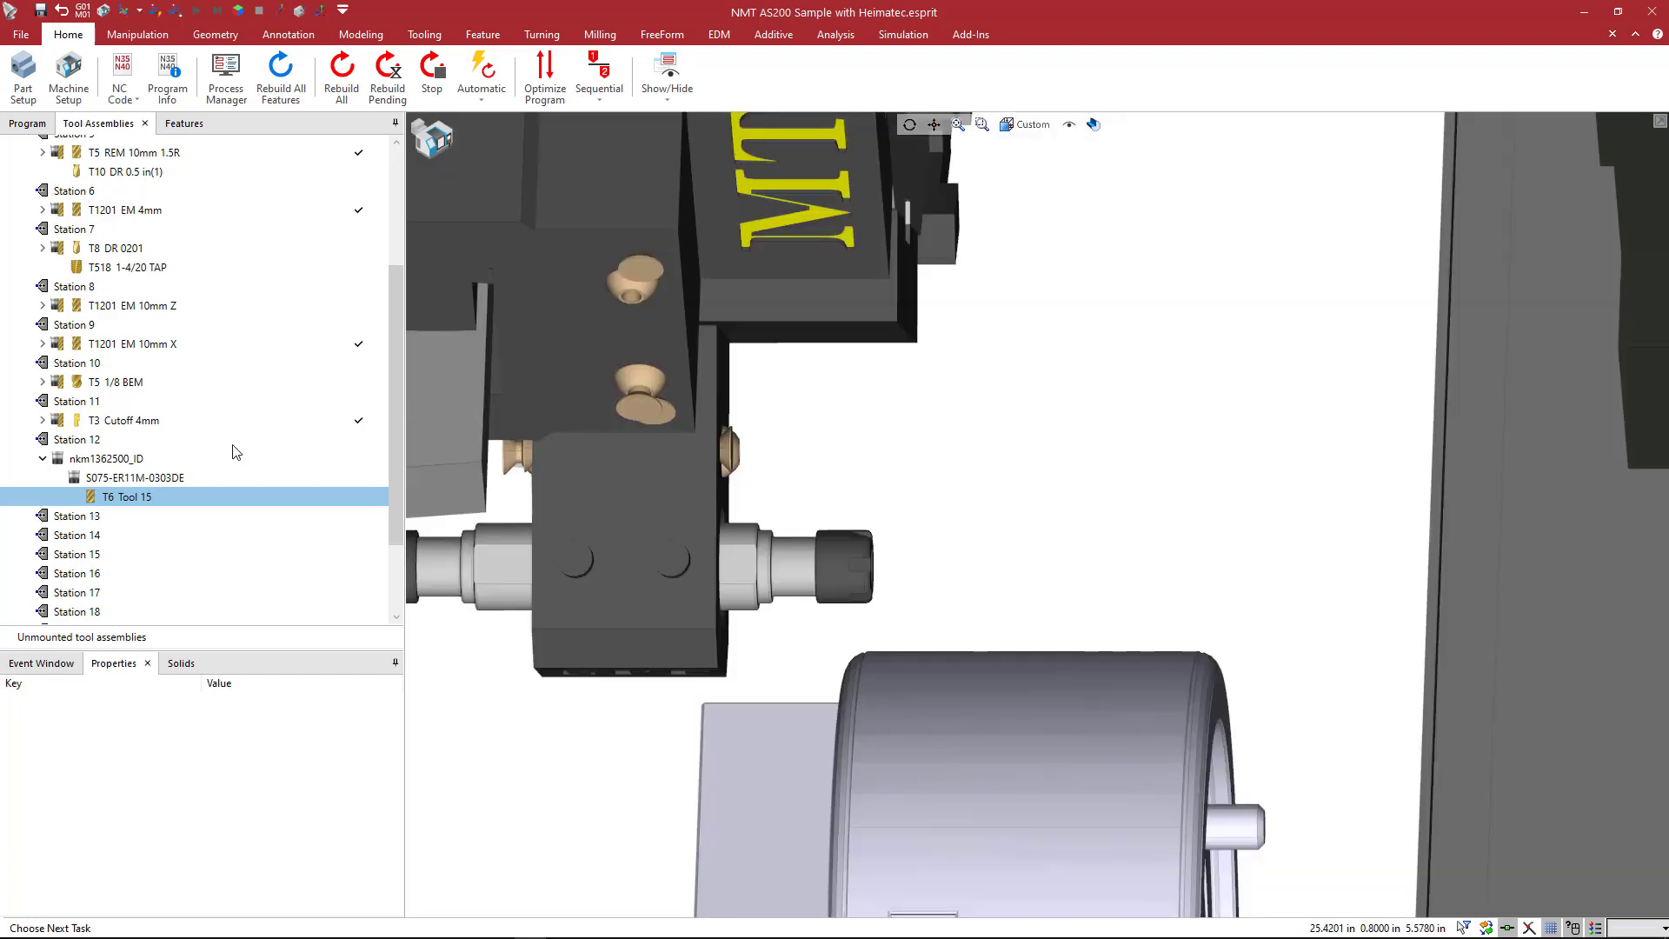
{"action": "right_click", "coordinate": [175, 478]}
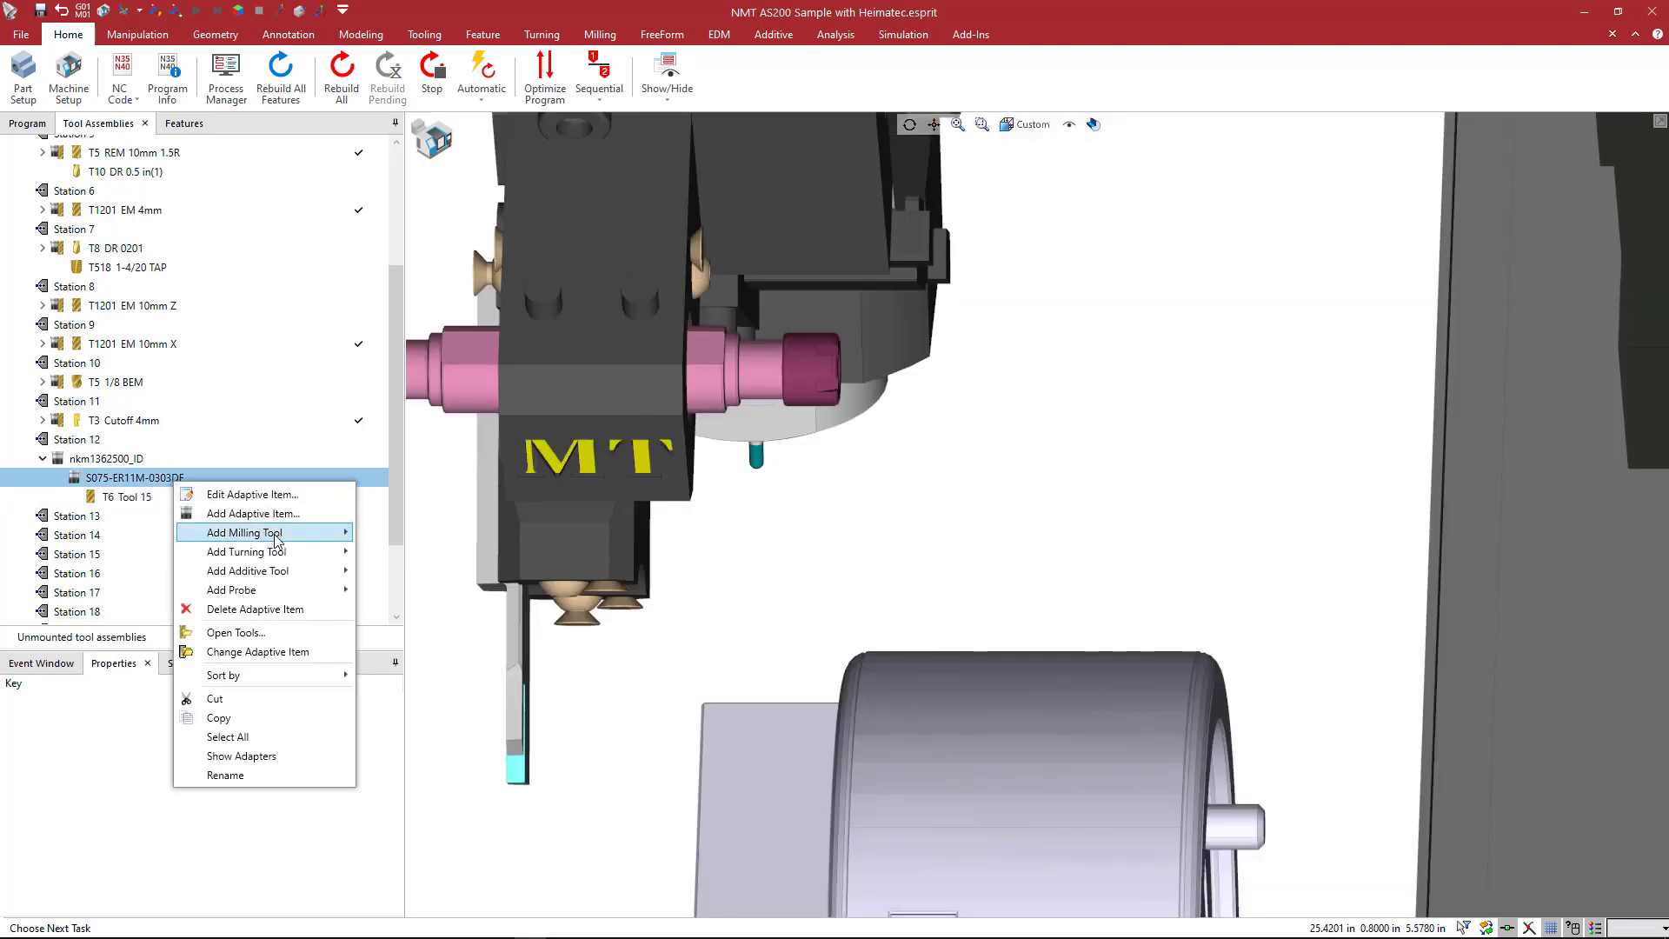
{"action": "mouse_move", "coordinate": [256, 532]}
{"action": "left_click", "coordinate": [383, 539]}
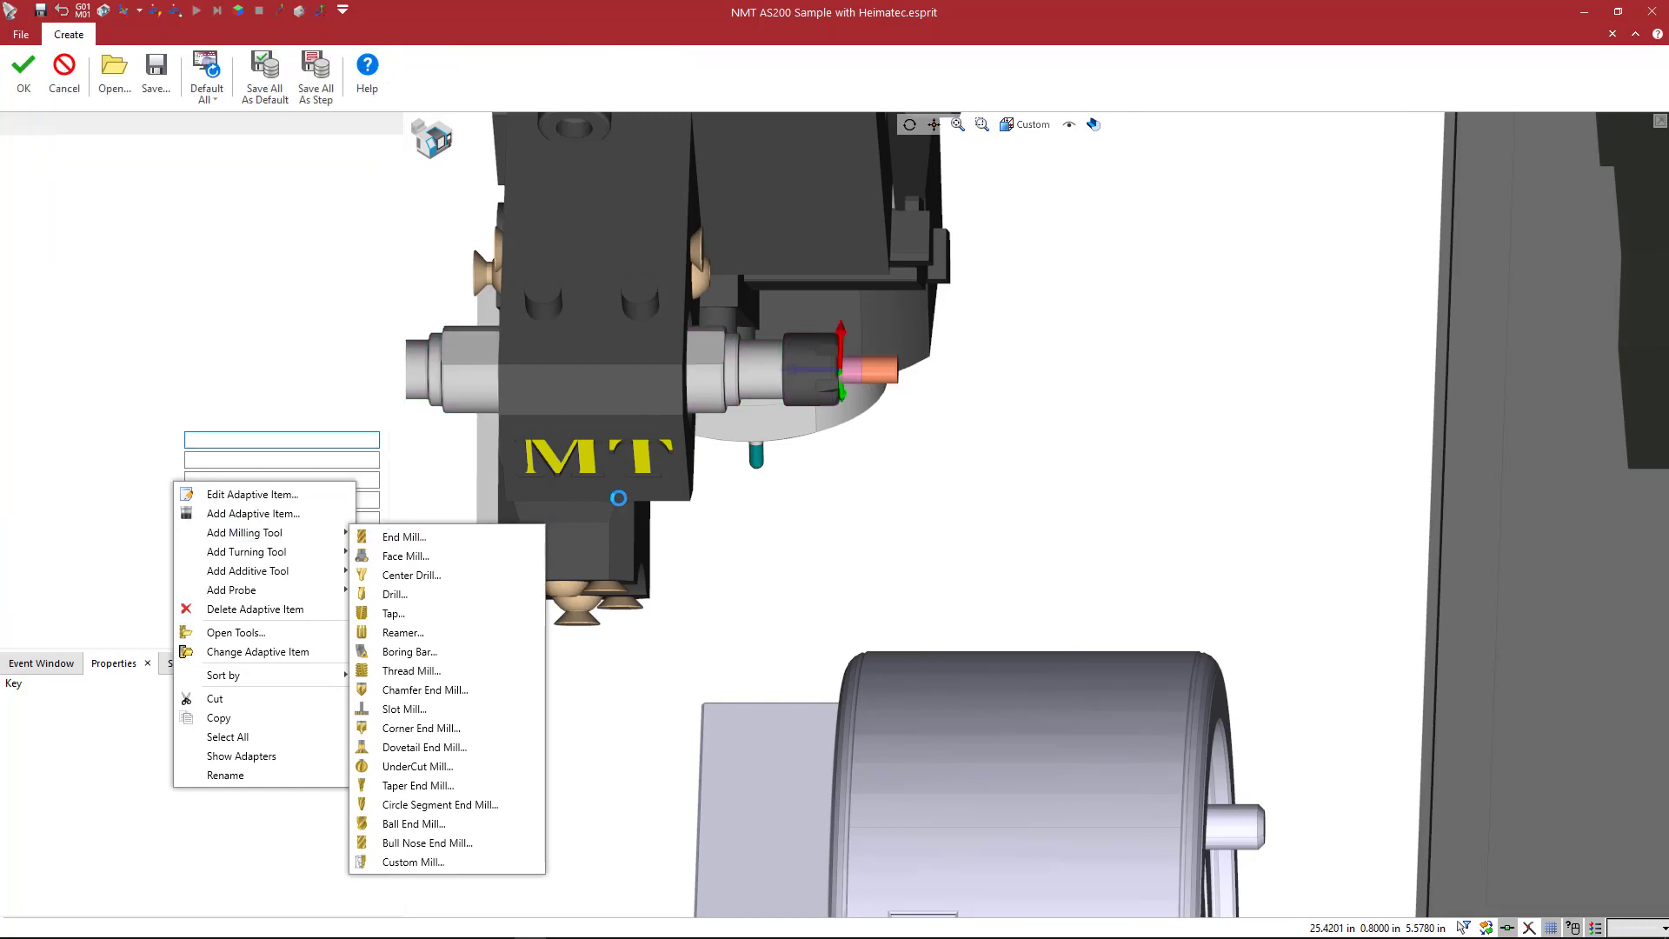
{"action": "middle_click_drag", "start_coordinate": [673, 492], "coordinate": [878, 534]}
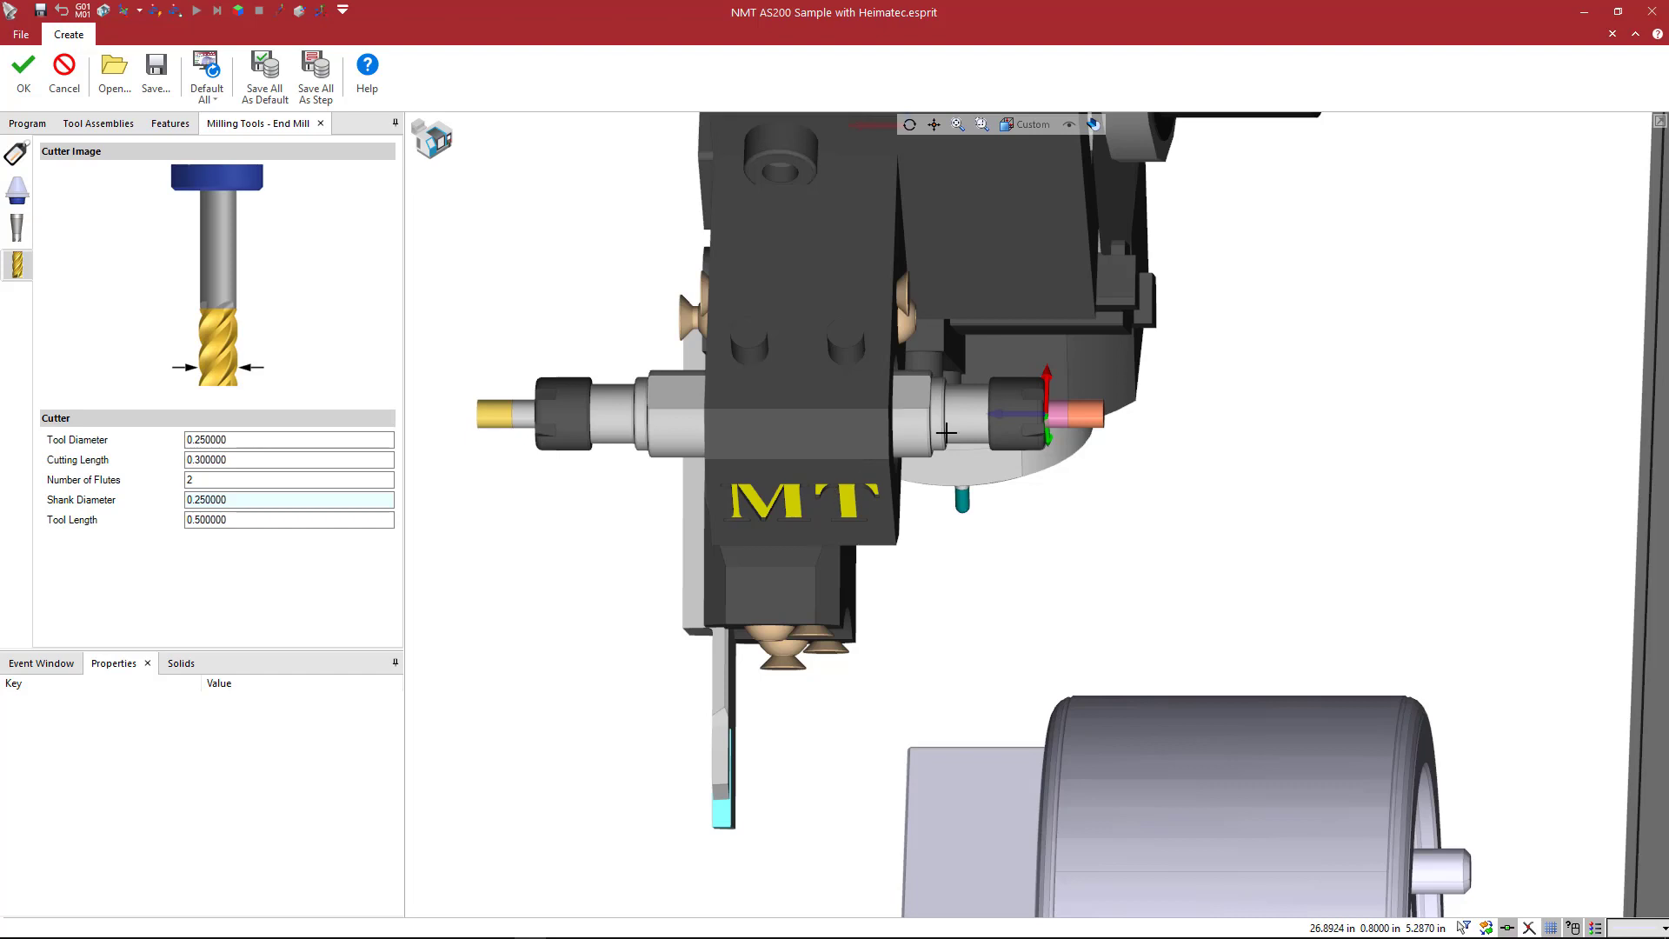
{"action": "left_click", "coordinate": [205, 441]}
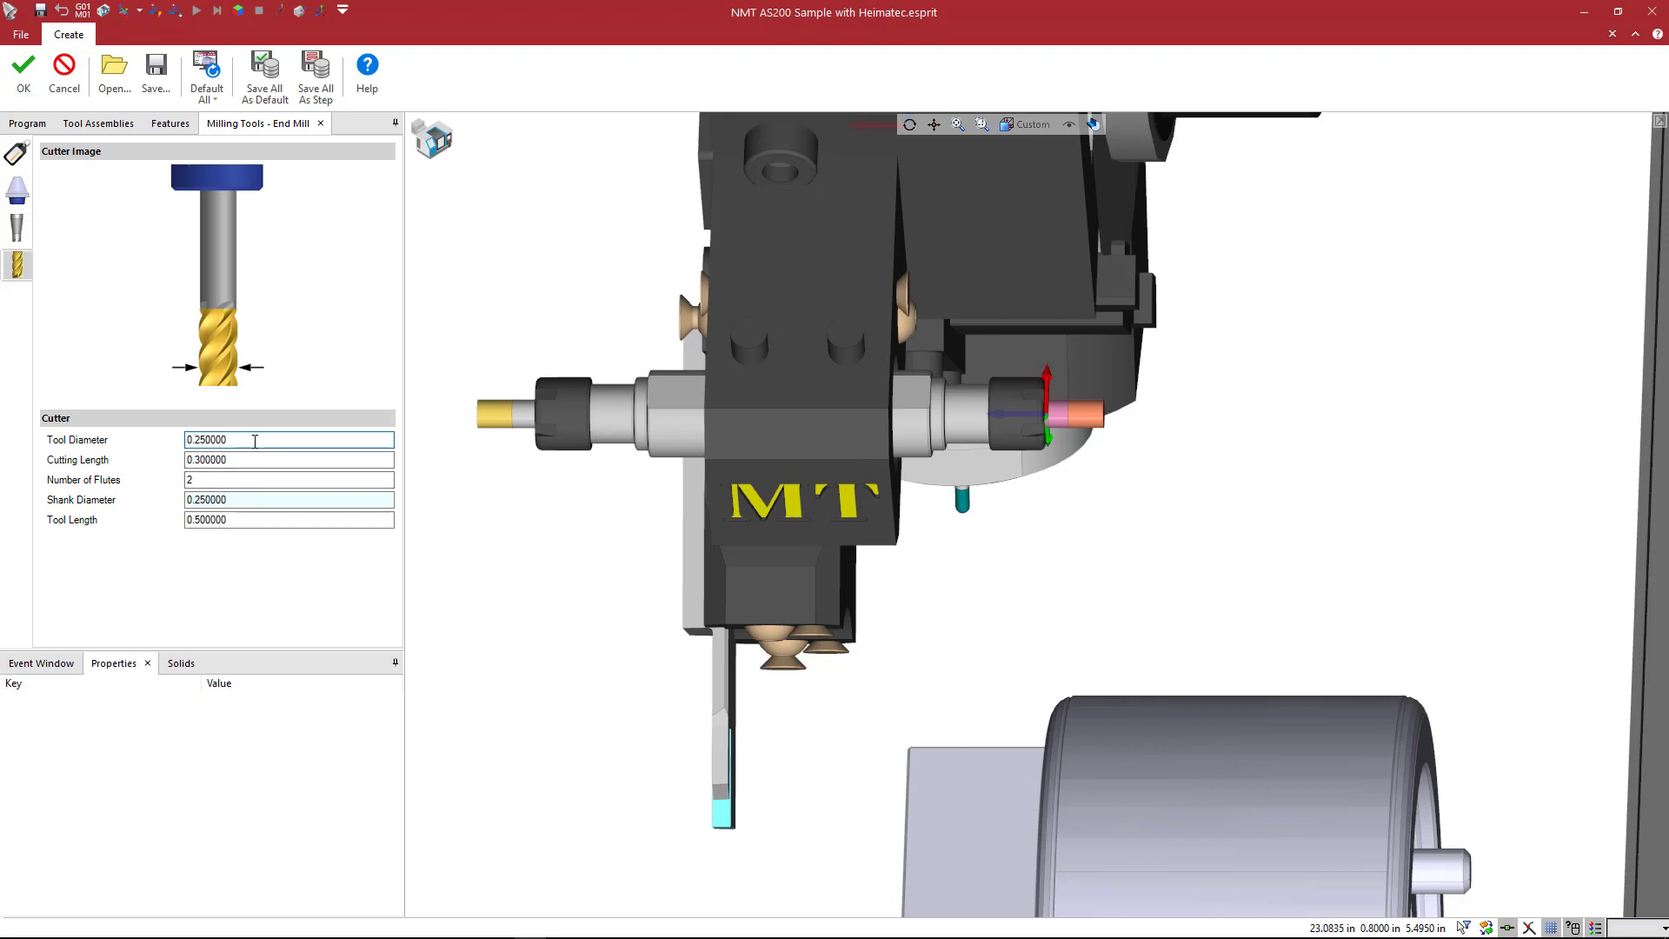
{"action": "type", "text": "1"}
{"action": "key", "text": "Tab"}
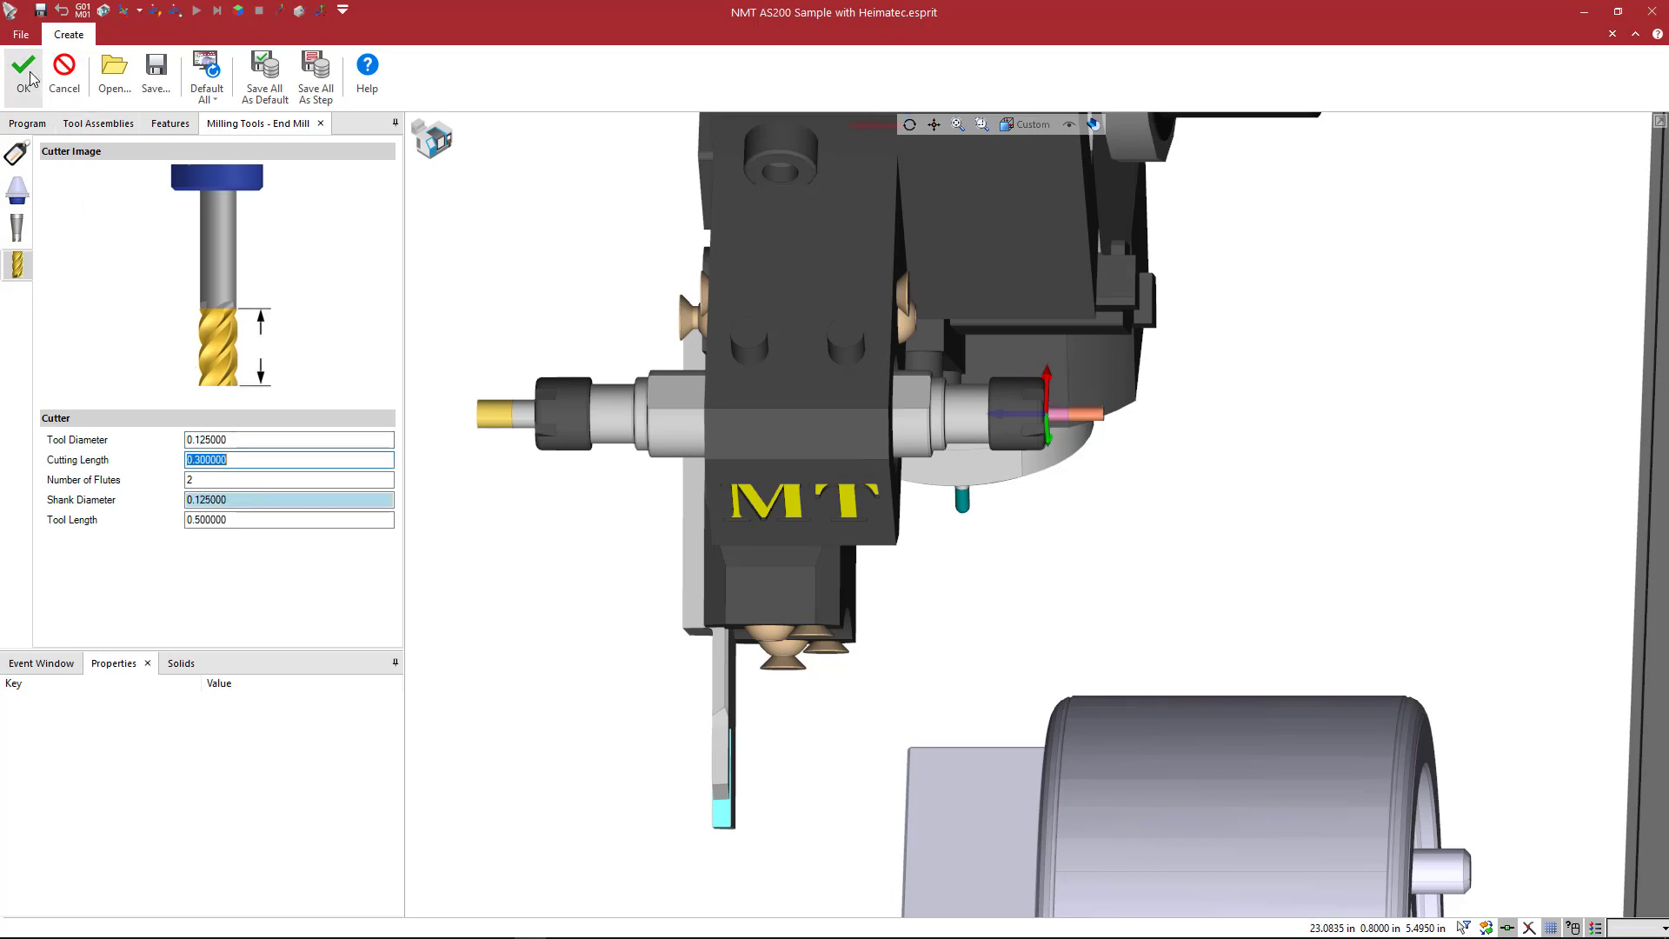
{"action": "left_click", "coordinate": [37, 85]}
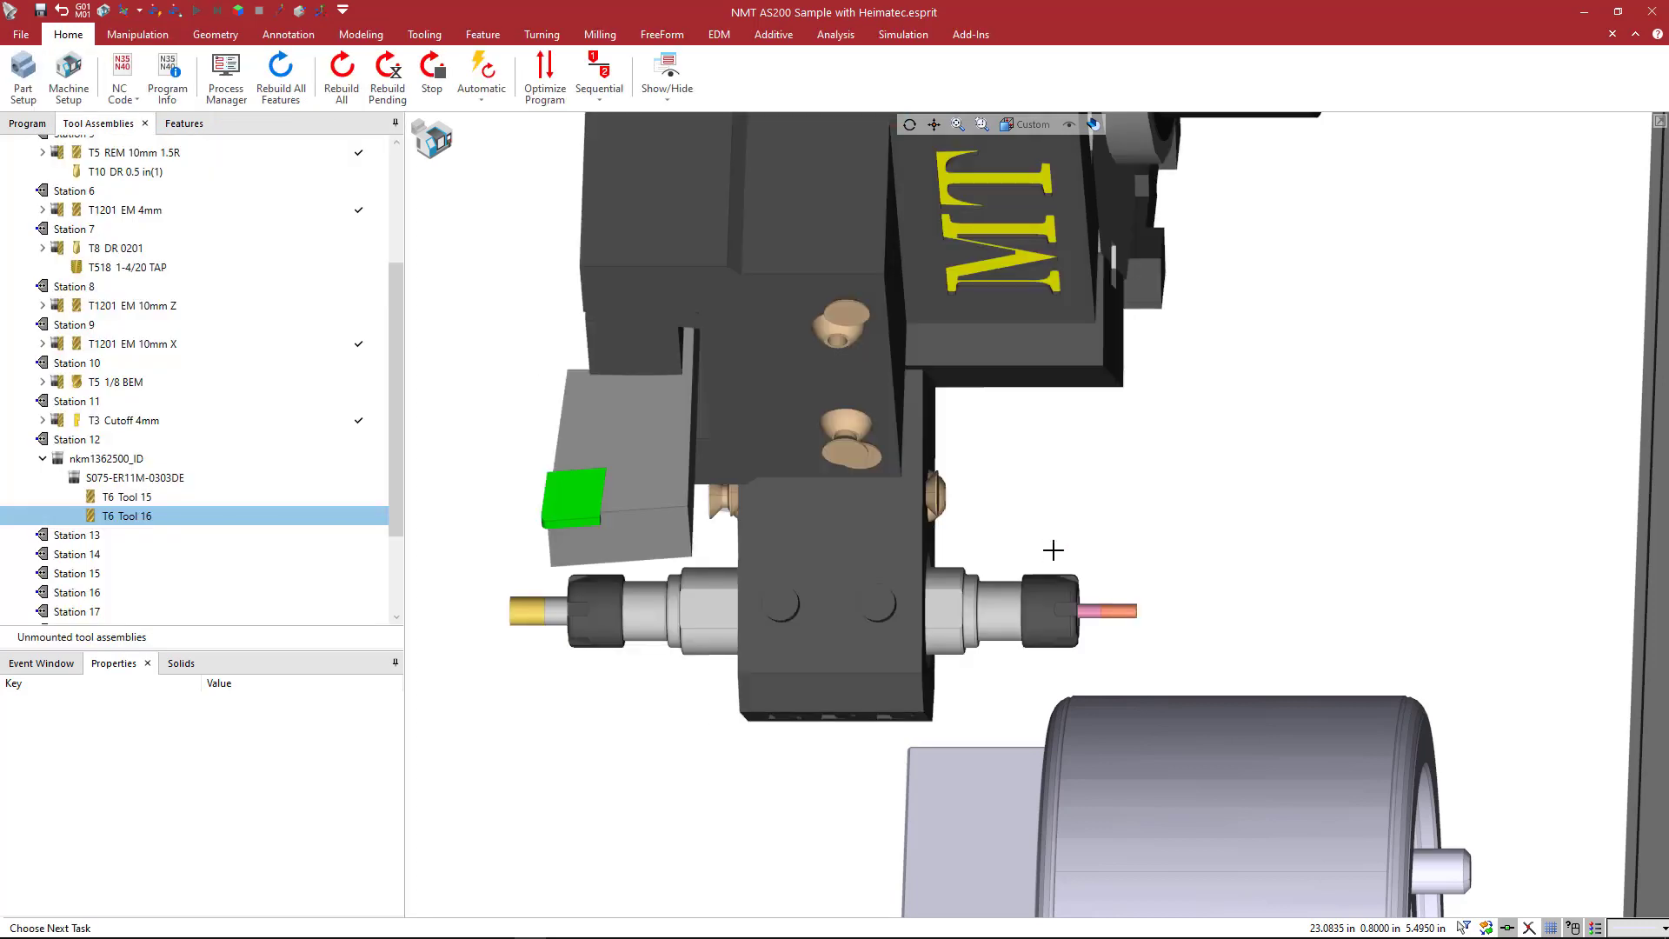
{"action": "middle_click_drag", "start_coordinate": [1116, 559], "coordinate": [1095, 557]}
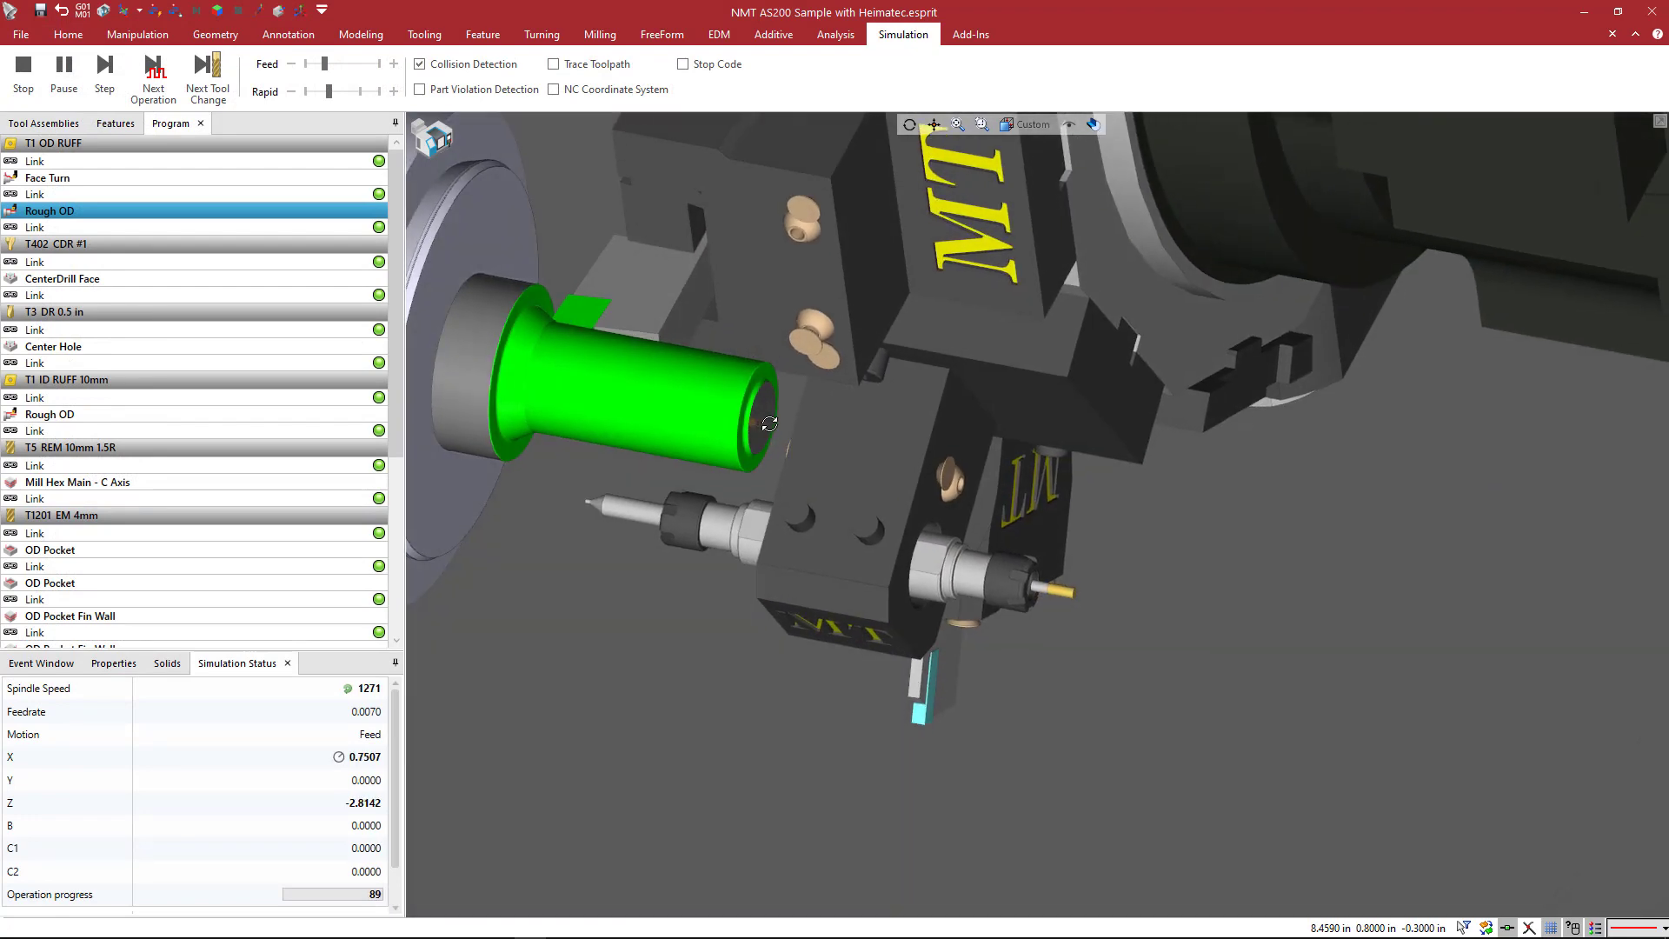
- Examine the running simulation from the Rough OD operation through the center drill tool change to the Center Hole drilling
{"action": "middle_click_drag", "start_coordinate": [769, 424], "coordinate": [757, 549]}
{"action": "scroll", "coordinate": [757, 549], "scroll_direction": "down", "scroll_amount": 2}
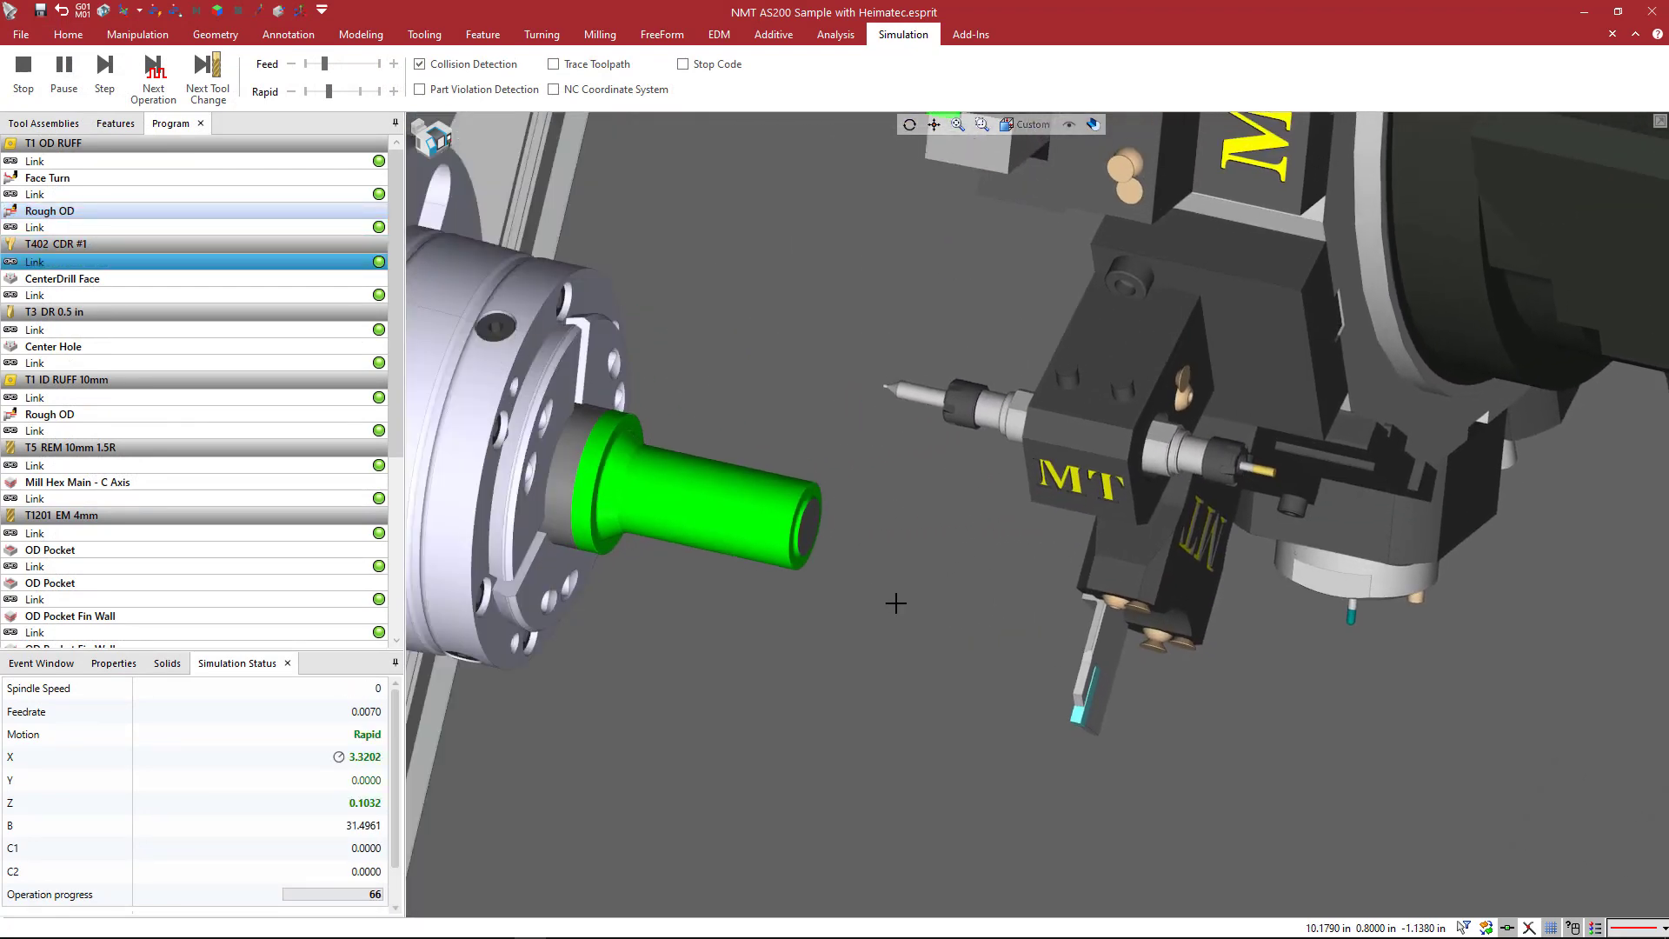
{"action": "middle_click_drag", "start_coordinate": [896, 604], "coordinate": [891, 603]}
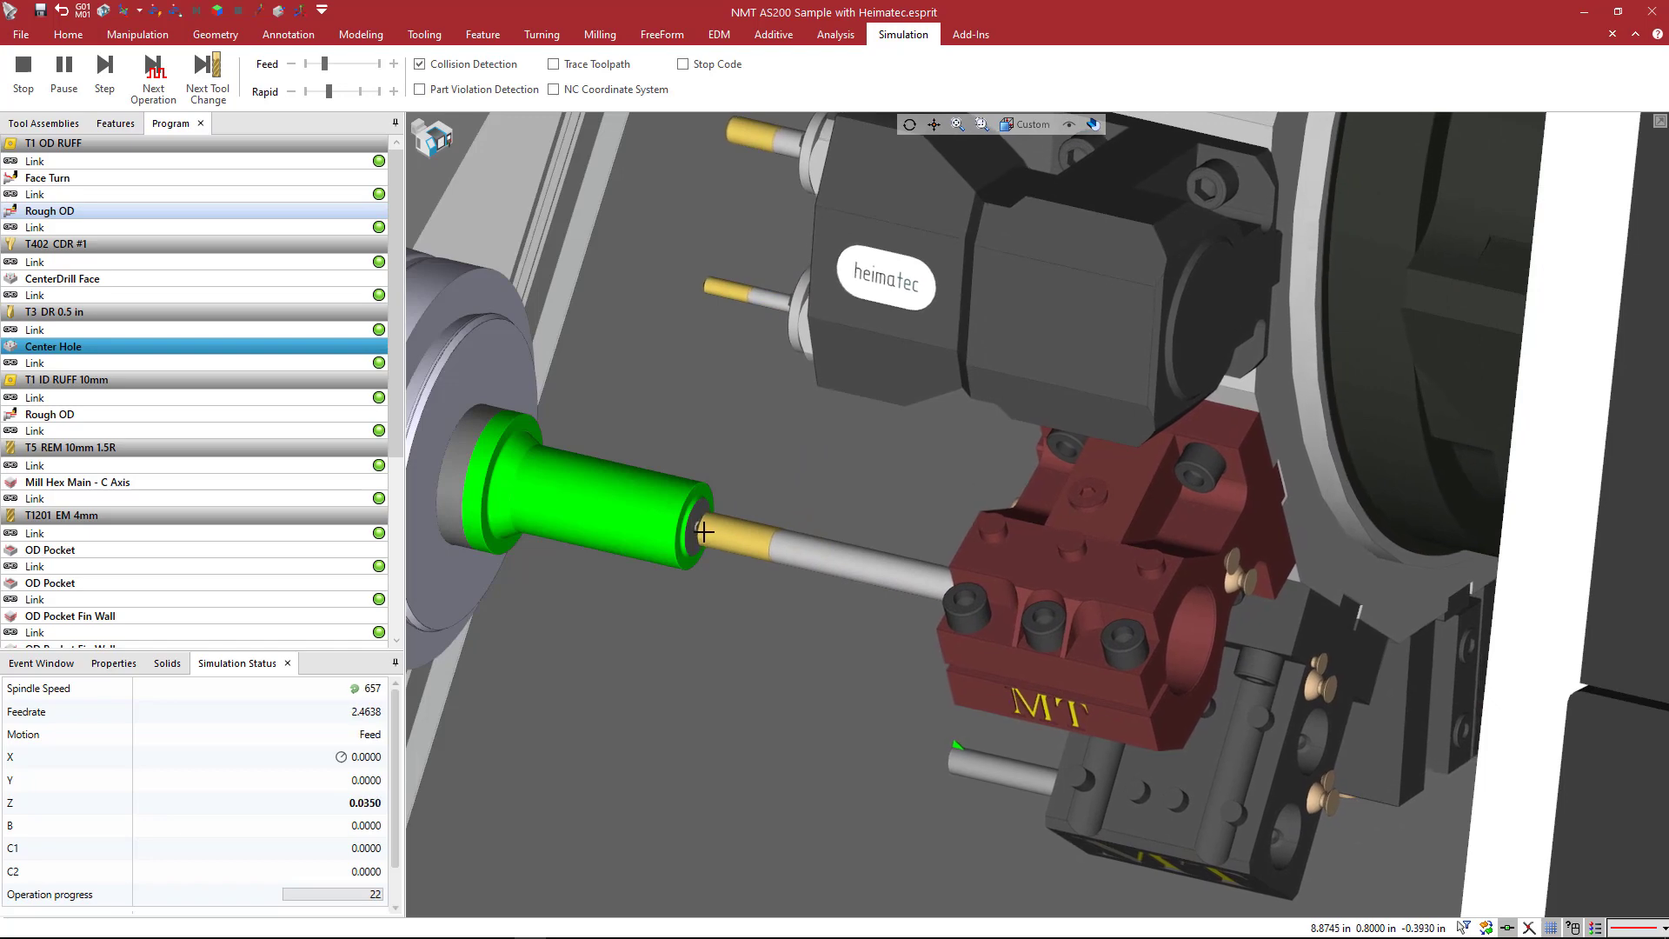
{"action": "scroll", "coordinate": [704, 532], "scroll_direction": "up", "scroll_amount": 6}
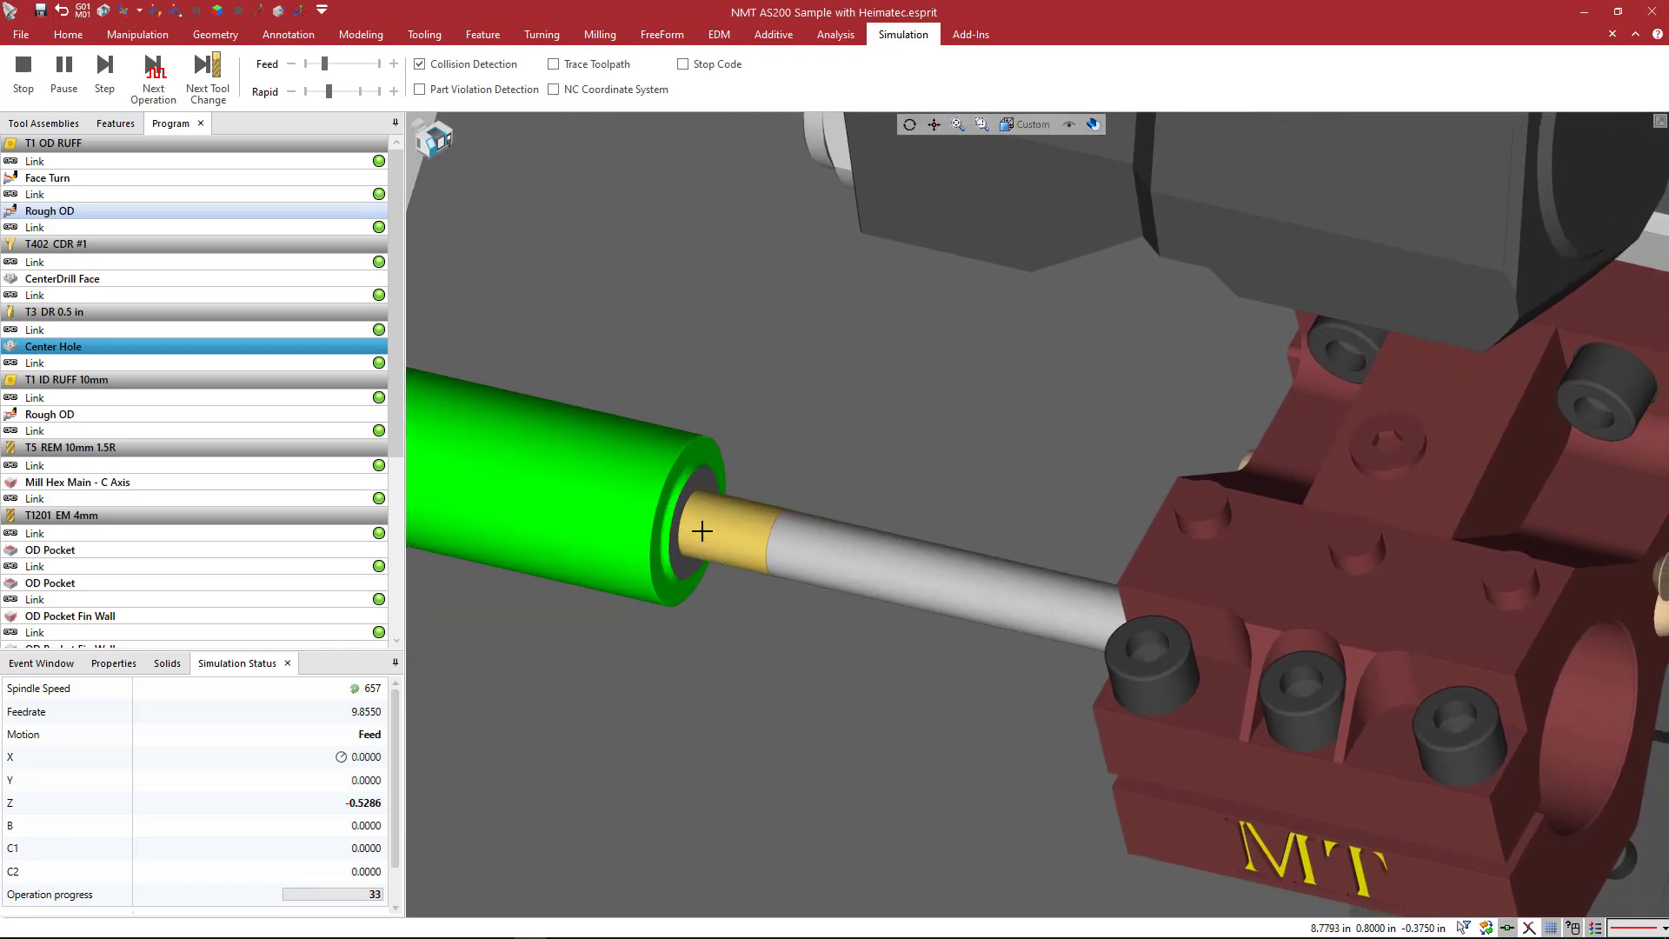
{"action": "scroll", "coordinate": [702, 531], "scroll_direction": "down", "scroll_amount": 8}
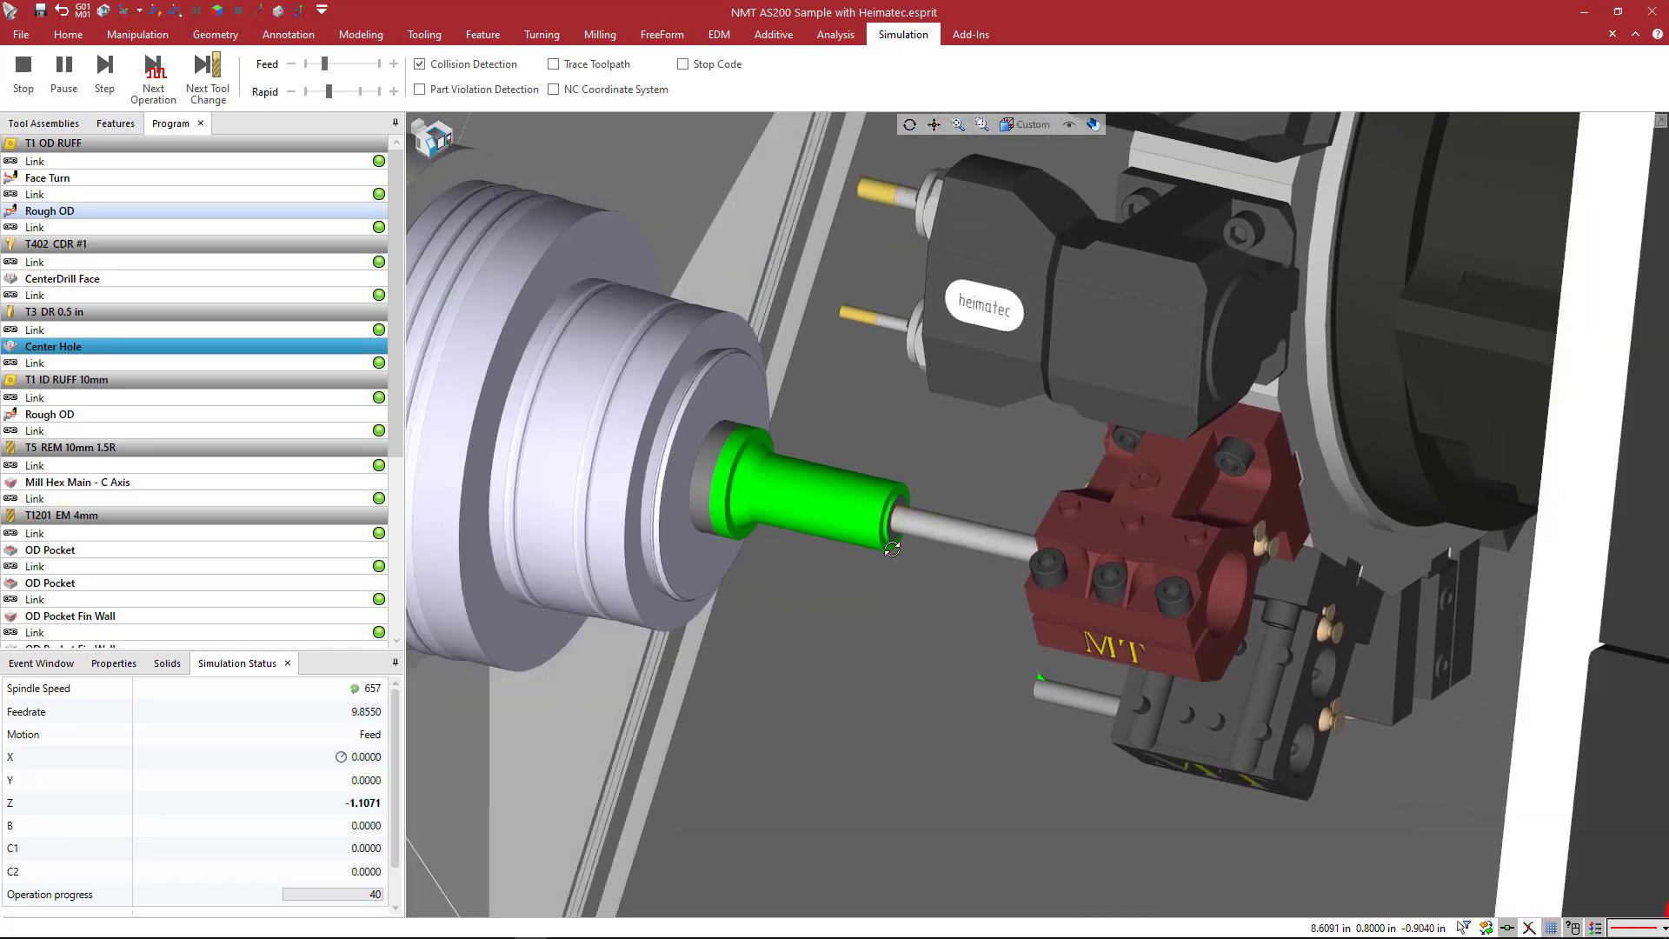
{"action": "middle_click_drag", "start_coordinate": [892, 550], "coordinate": [882, 547]}
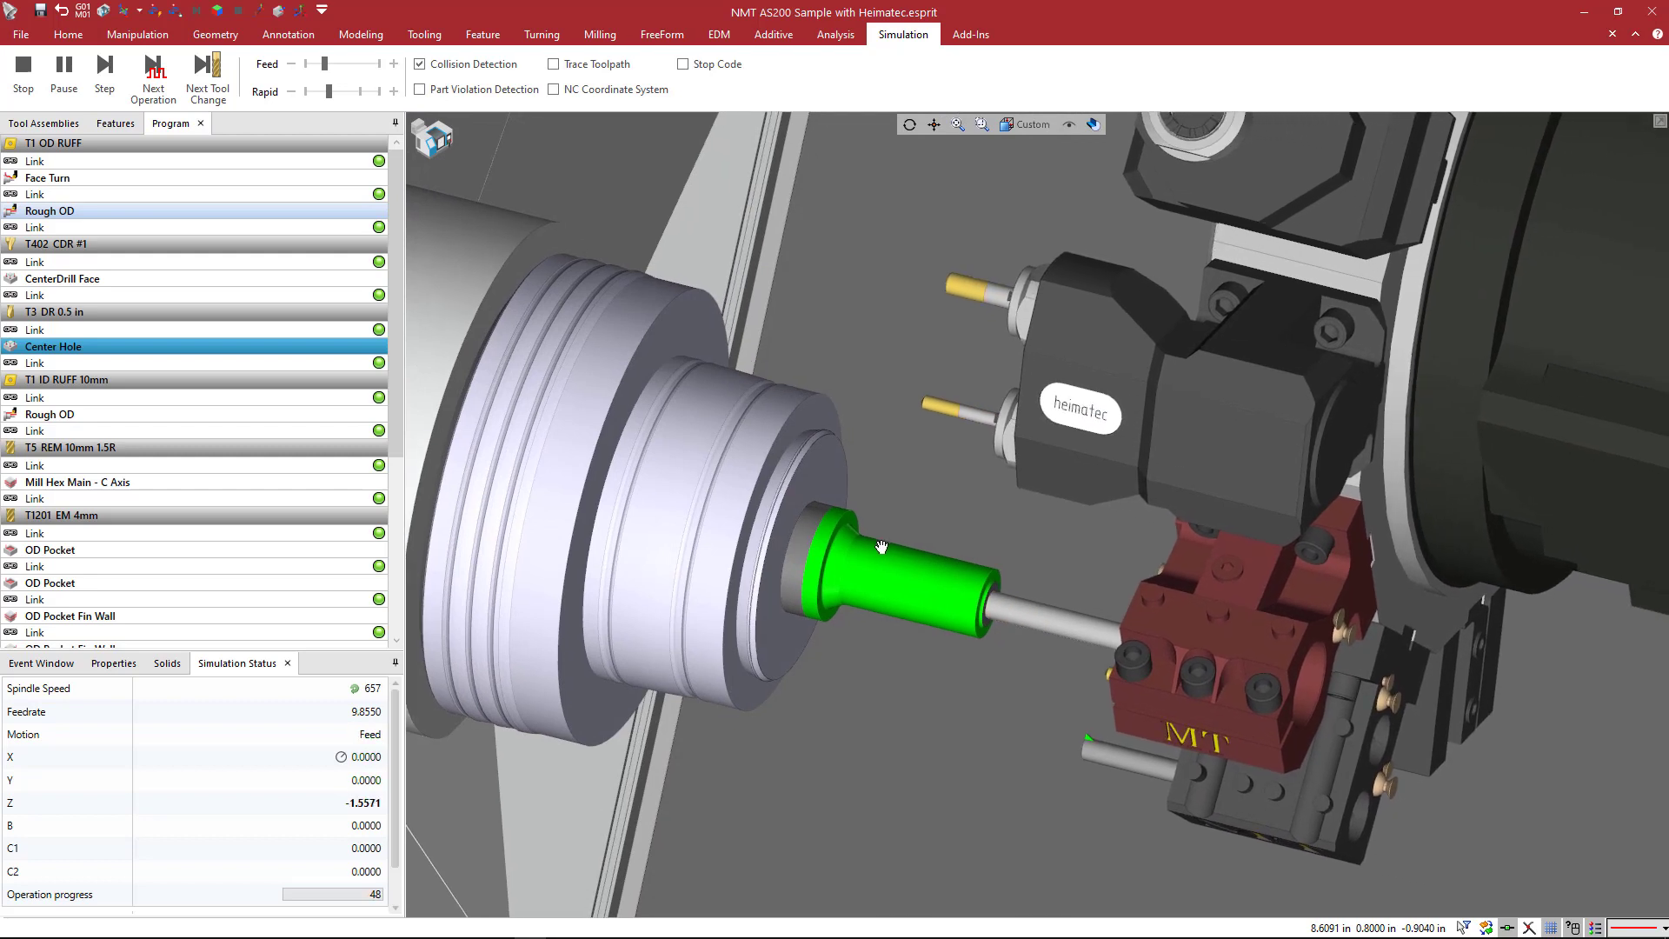